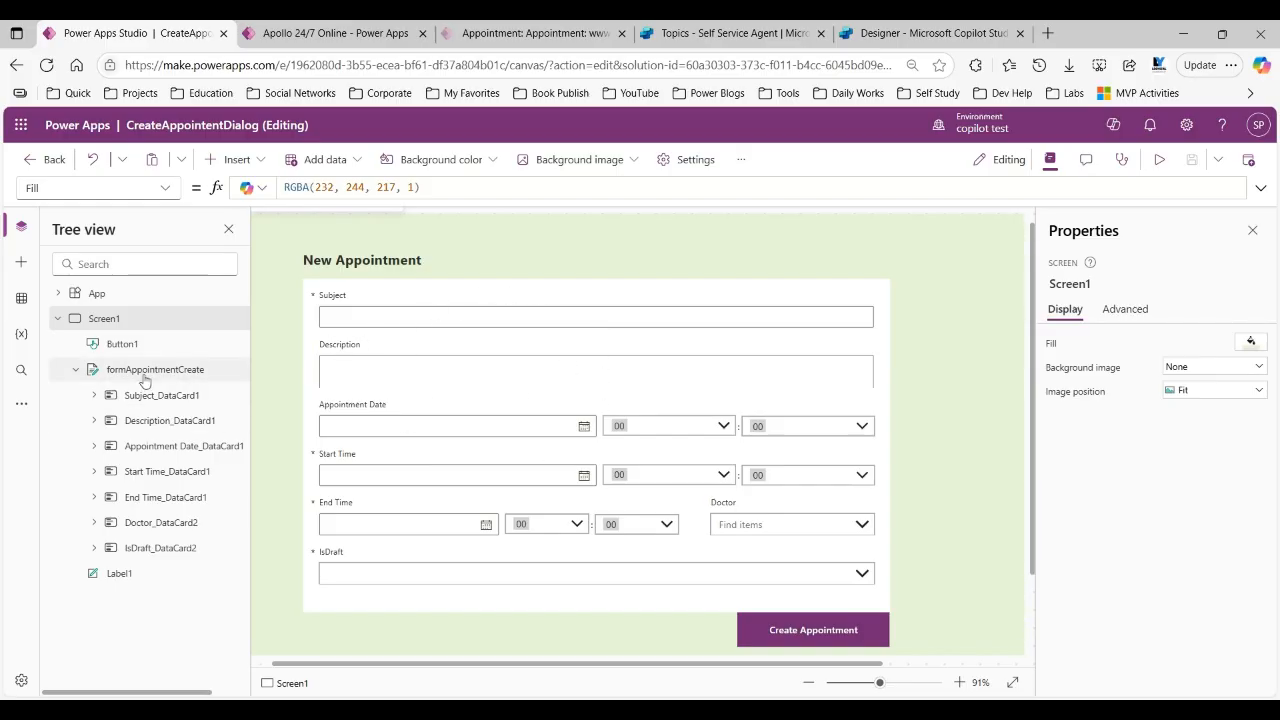
# Switch to the appointment record in Apollo 24/7 Online and examine which record types the Patient lookup offers.
pyautogui.click(205, 369)
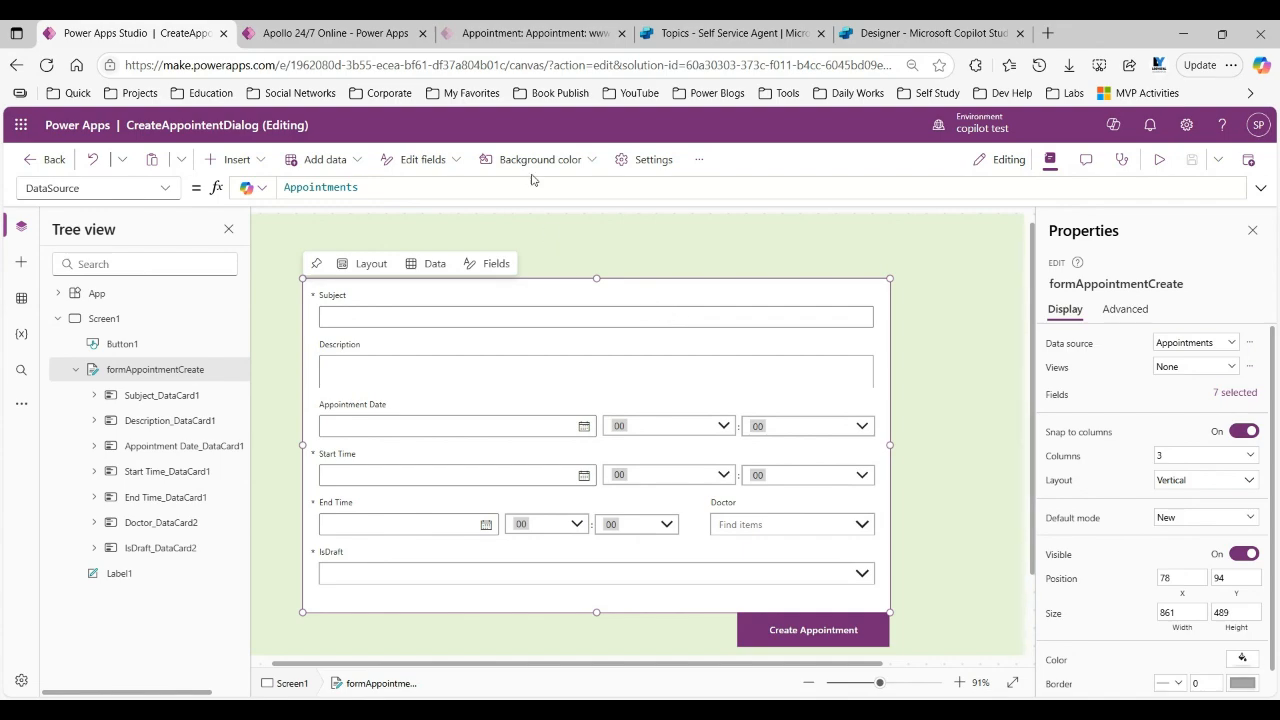
pyautogui.click(518, 35)
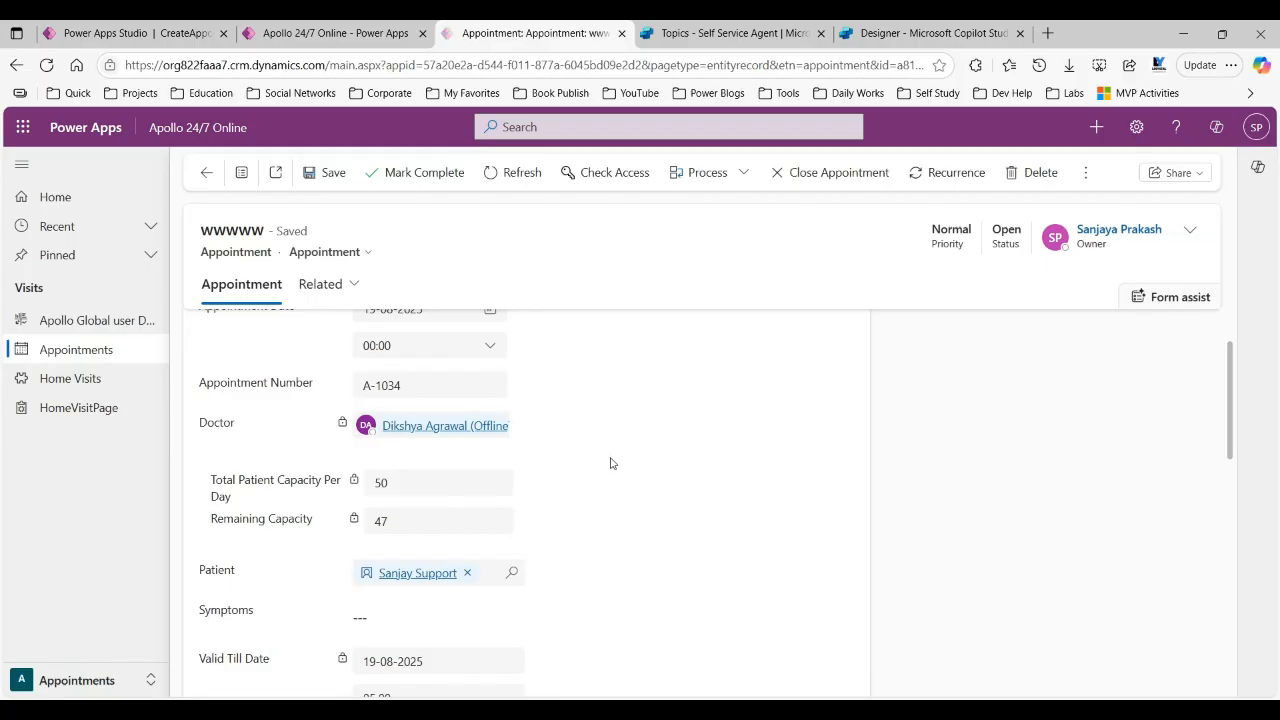
pyautogui.click(512, 574)
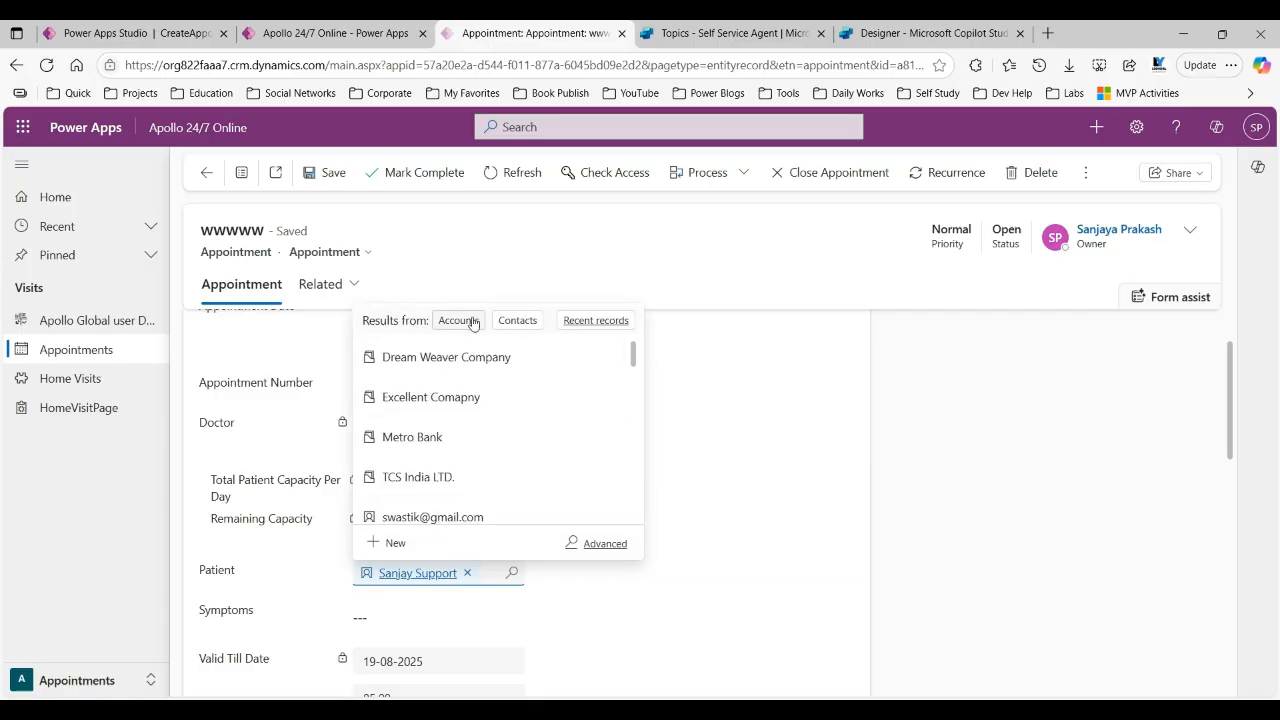
pyautogui.click(232, 507)
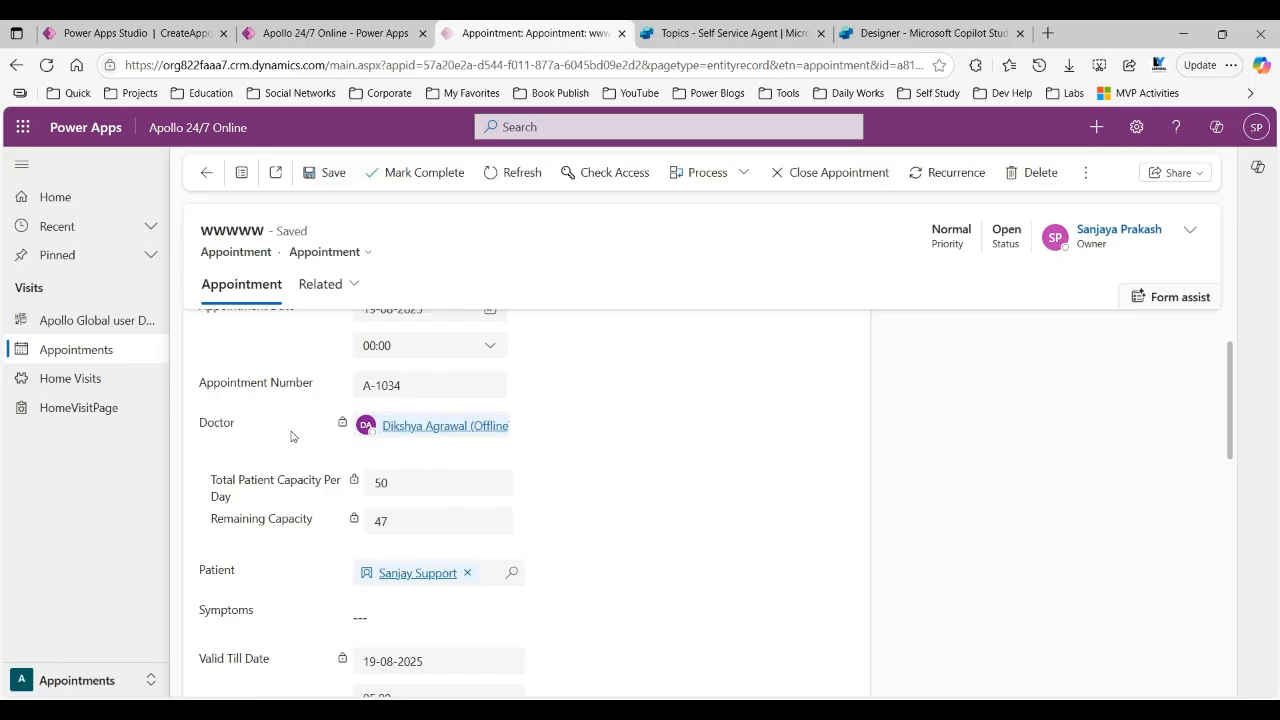
pyautogui.moveTo(207, 573); pyautogui.dragTo(239, 573)
pyautogui.doubleClick(211, 571)
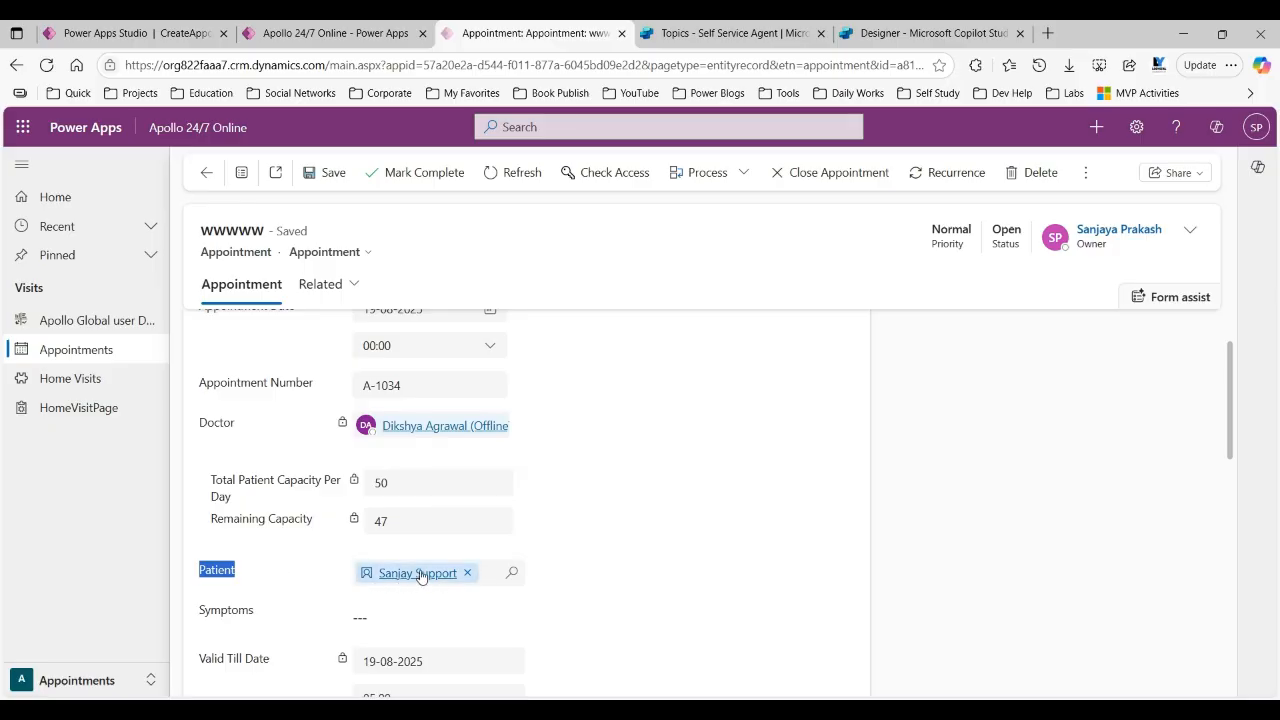
pyautogui.moveTo(424, 573)
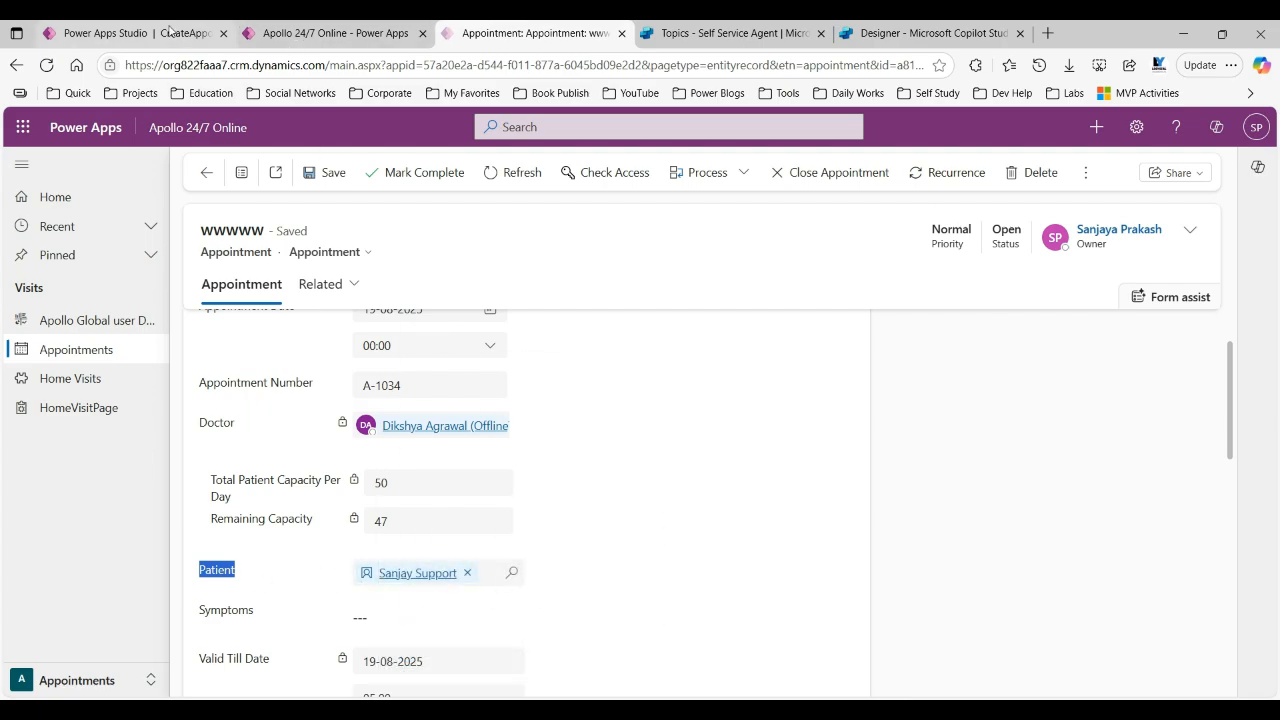
# Return to Power Apps Studio and review the field list of formAppointmentCreate and its Doctor card.
pyautogui.click(210, 33)
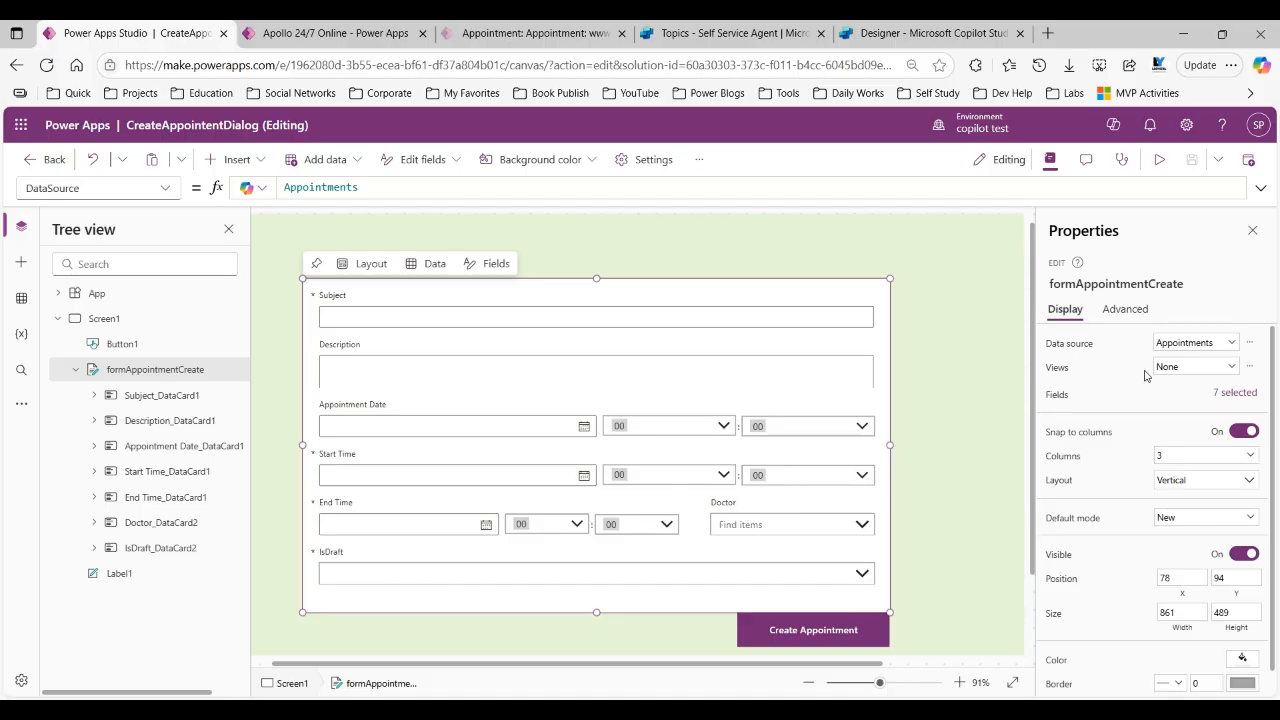
pyautogui.click(1227, 394)
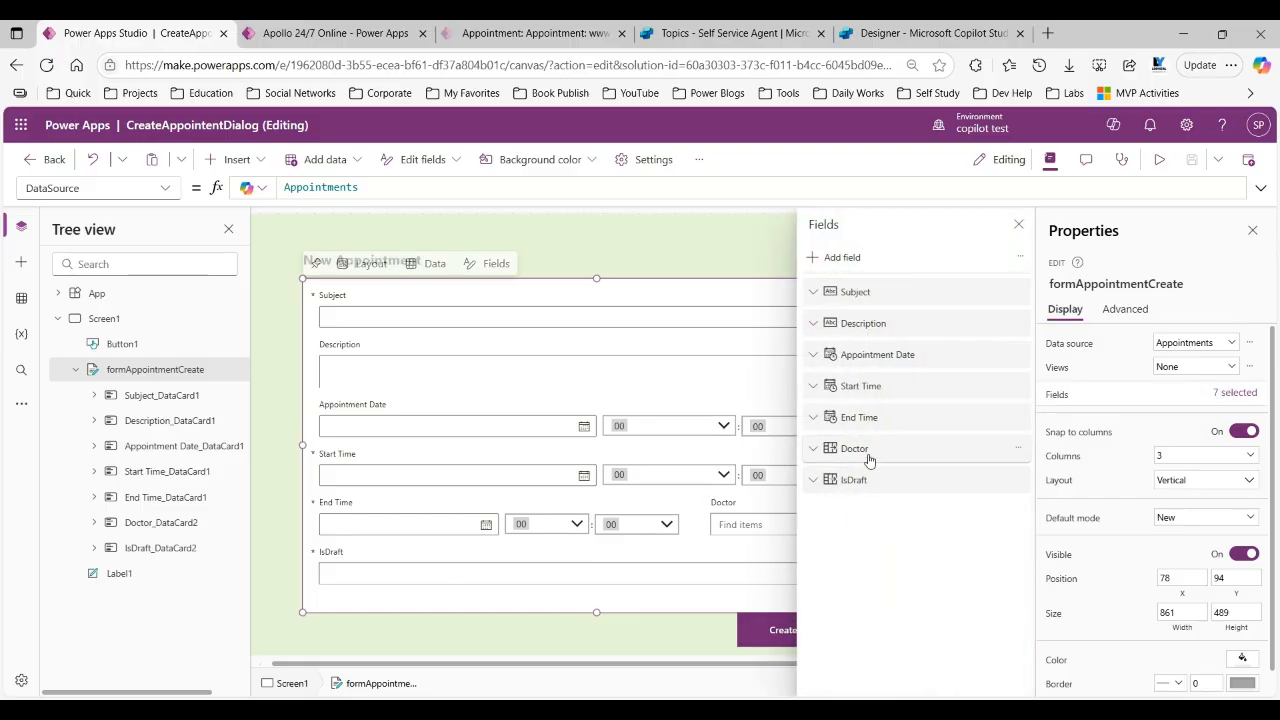
pyautogui.click(719, 540)
pyautogui.click(722, 523)
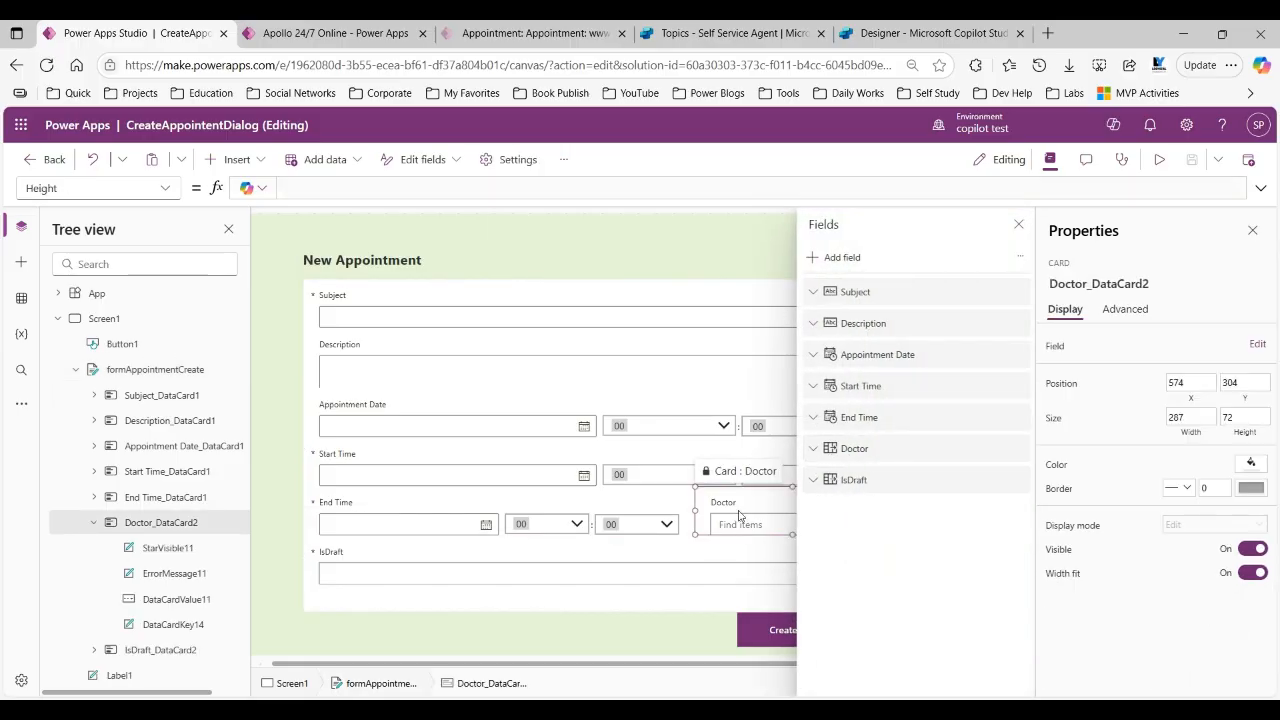
pyautogui.click(1018, 224)
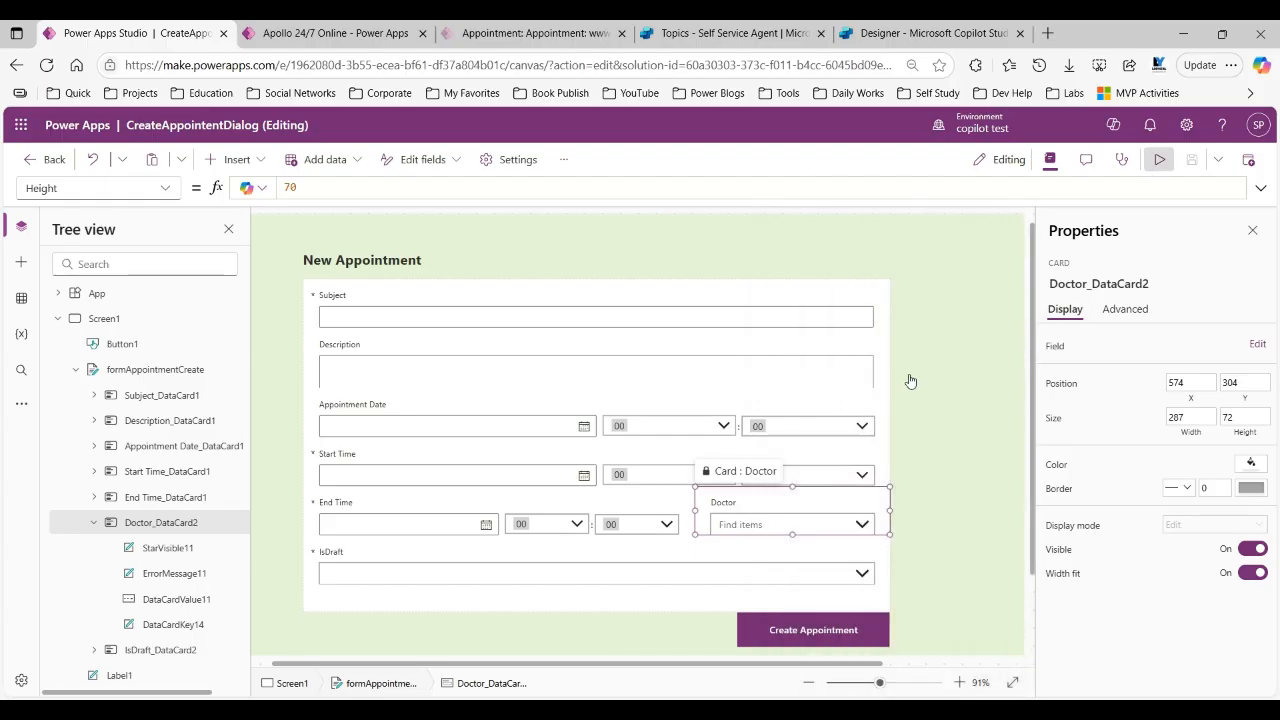
# Preview the New Appointment screen and return to editing.
pyautogui.press('F5')
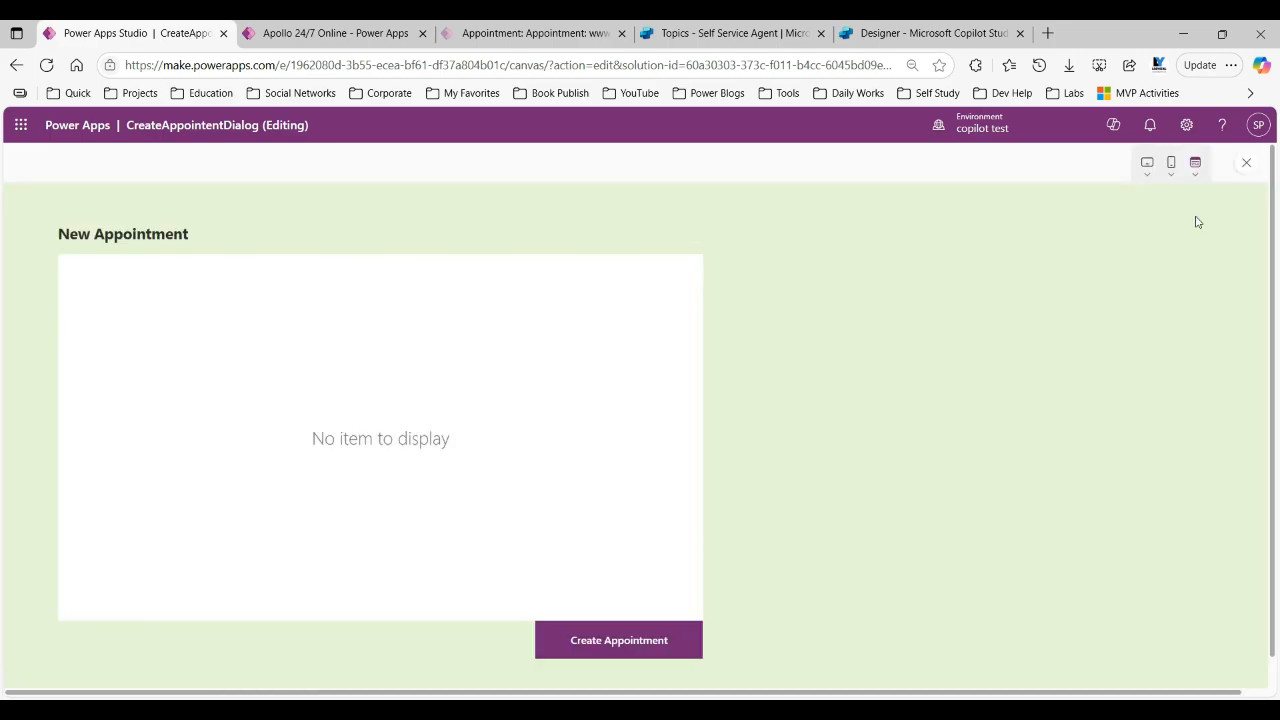
pyautogui.click(1248, 163)
pyautogui.click(800, 467)
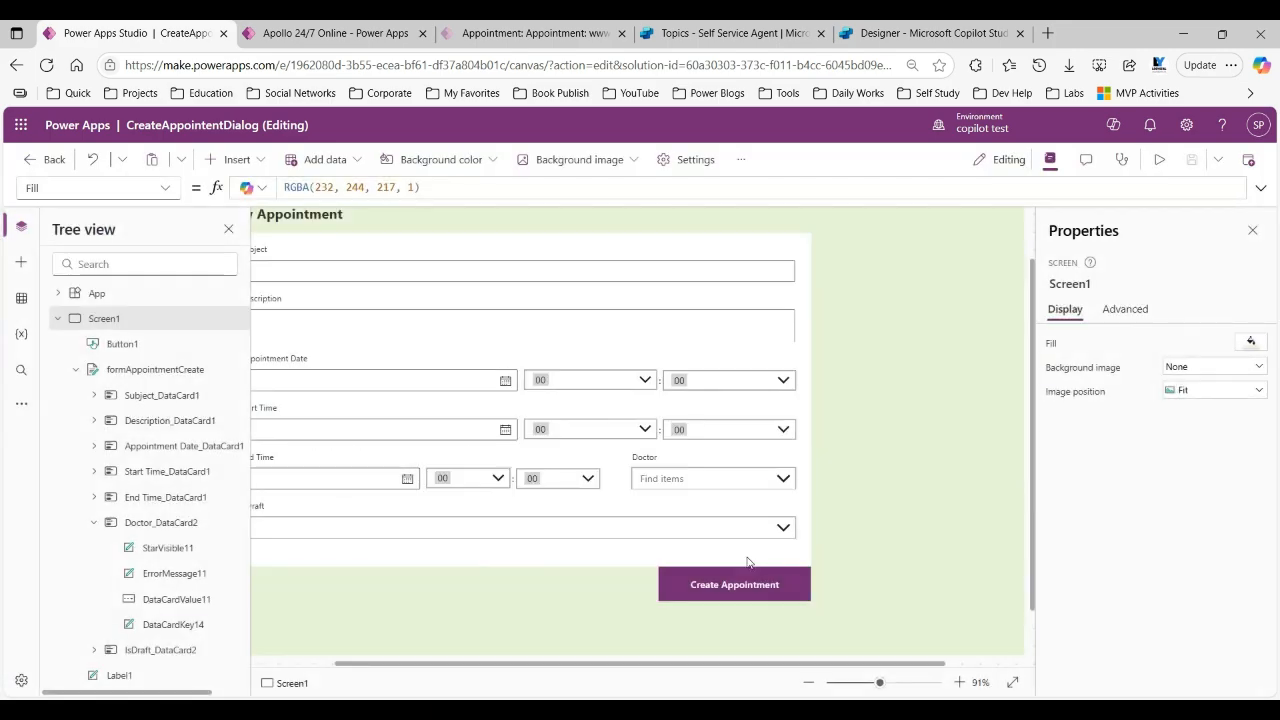
# Reset the default mode of formAppointmentCreate by switching it to Edit and back to New.
pyautogui.click(775, 562)
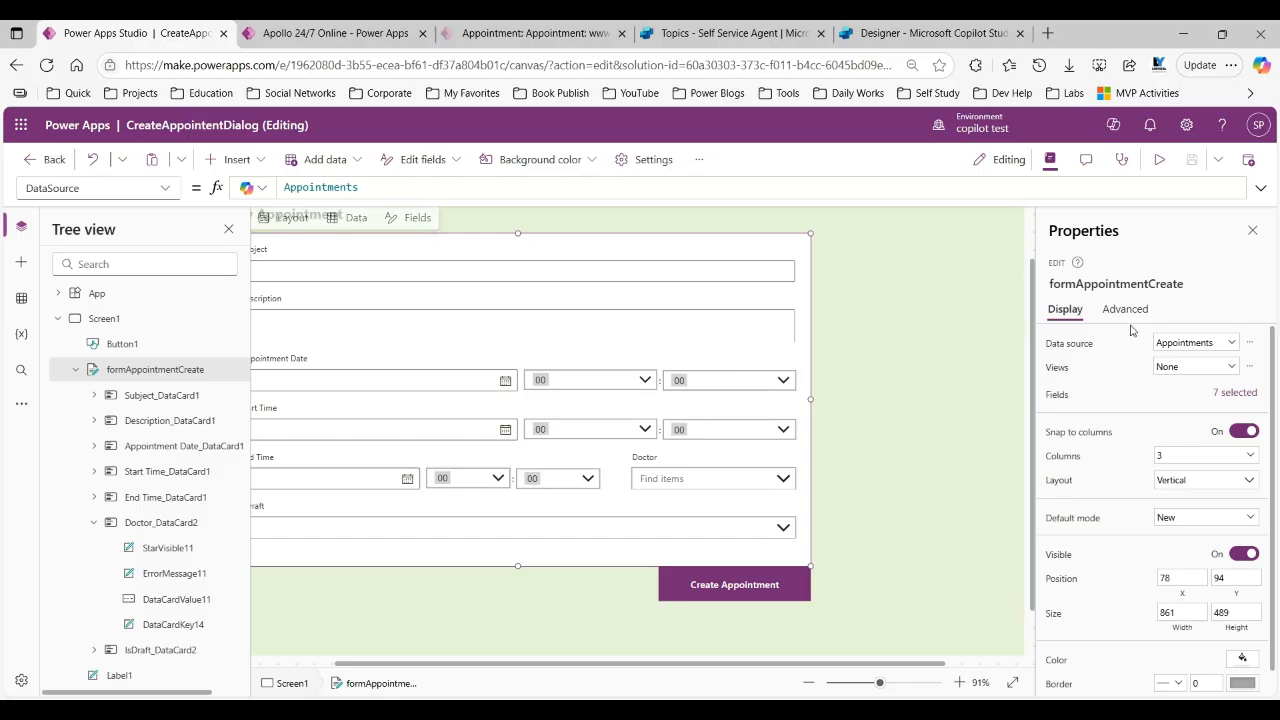
pyautogui.click(1163, 518)
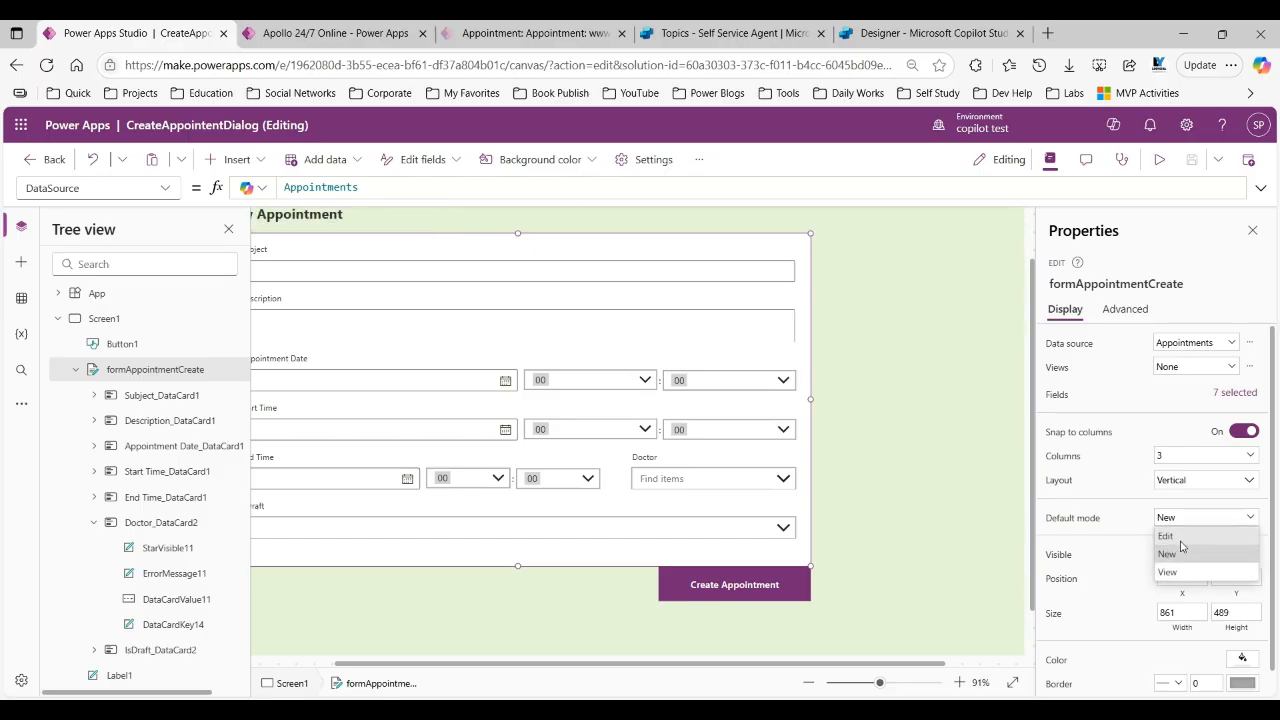
pyautogui.click(1180, 538)
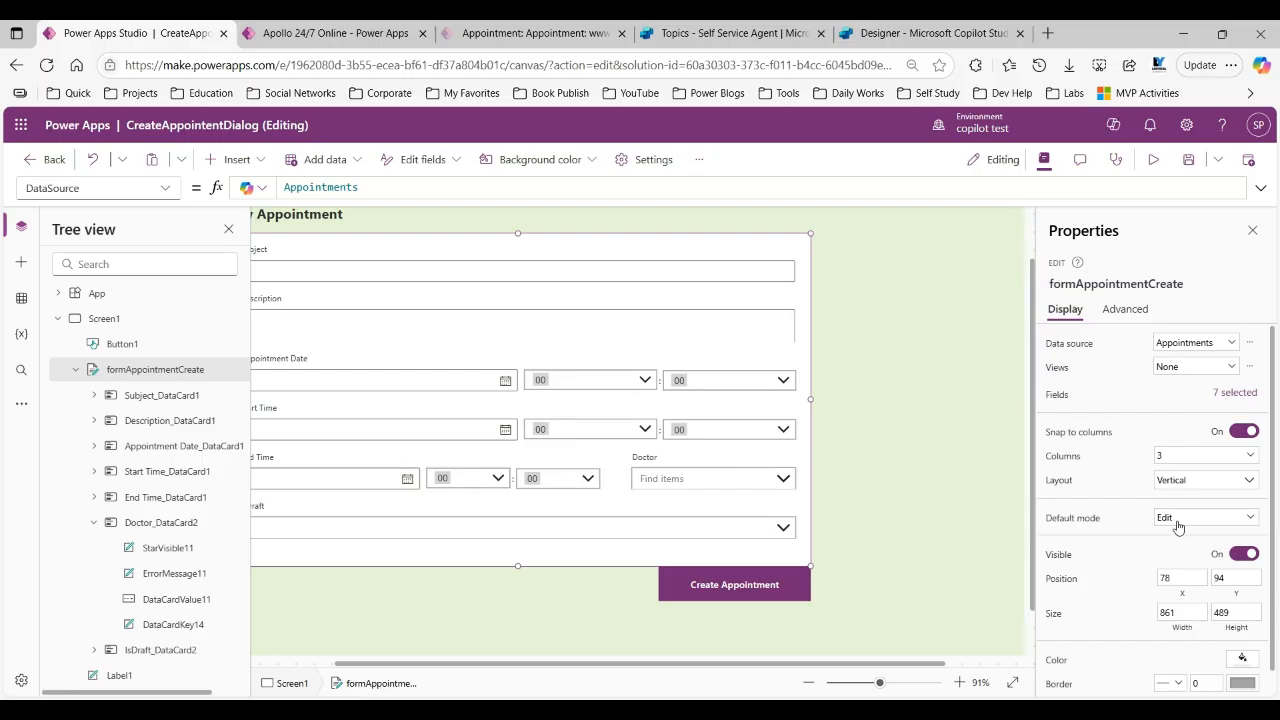
pyautogui.click(1189, 519)
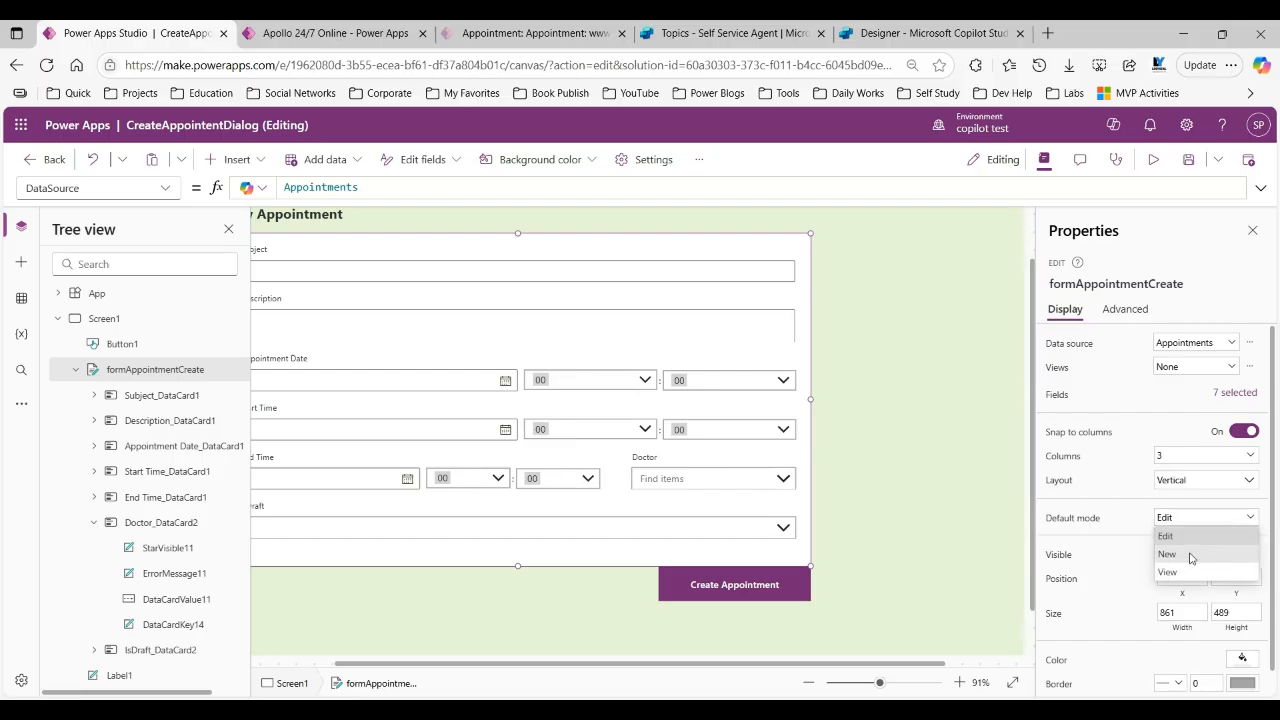
pyautogui.click(1191, 556)
# Preview the New Appointment form, browse the choices of the Doctor lookup, and return to editing.
pyautogui.click(1153, 159)
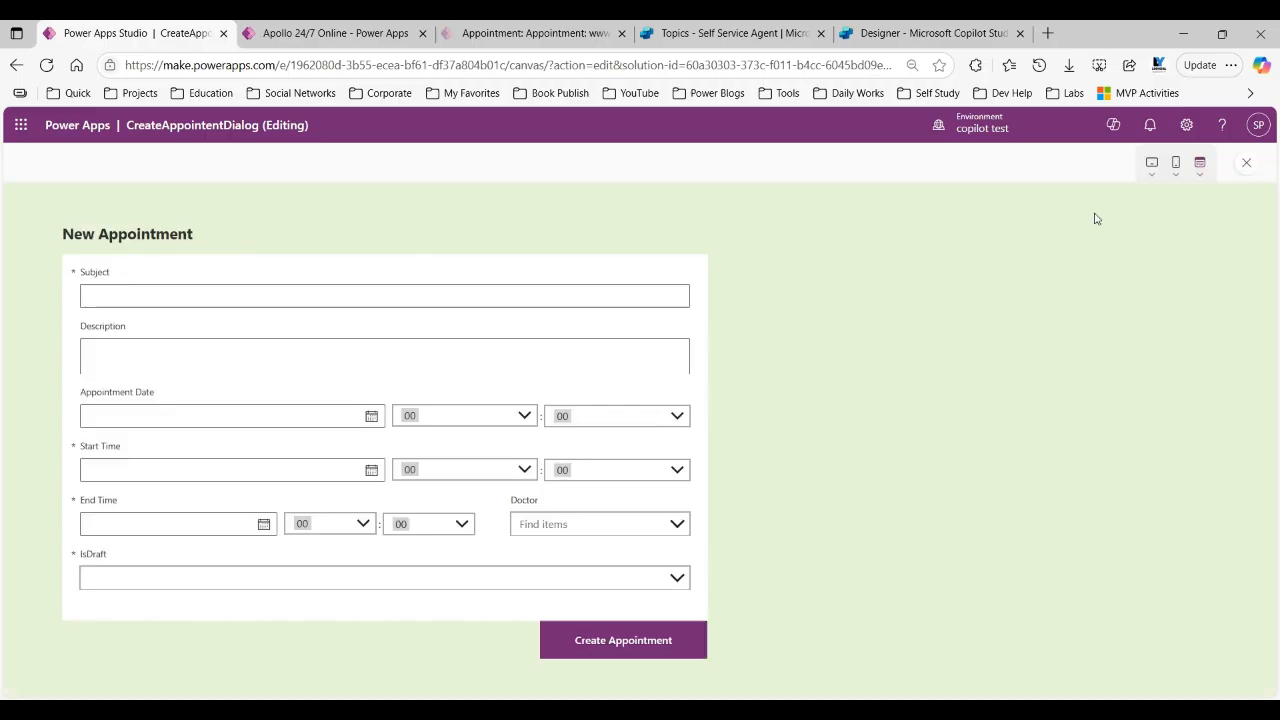
pyautogui.click(651, 524)
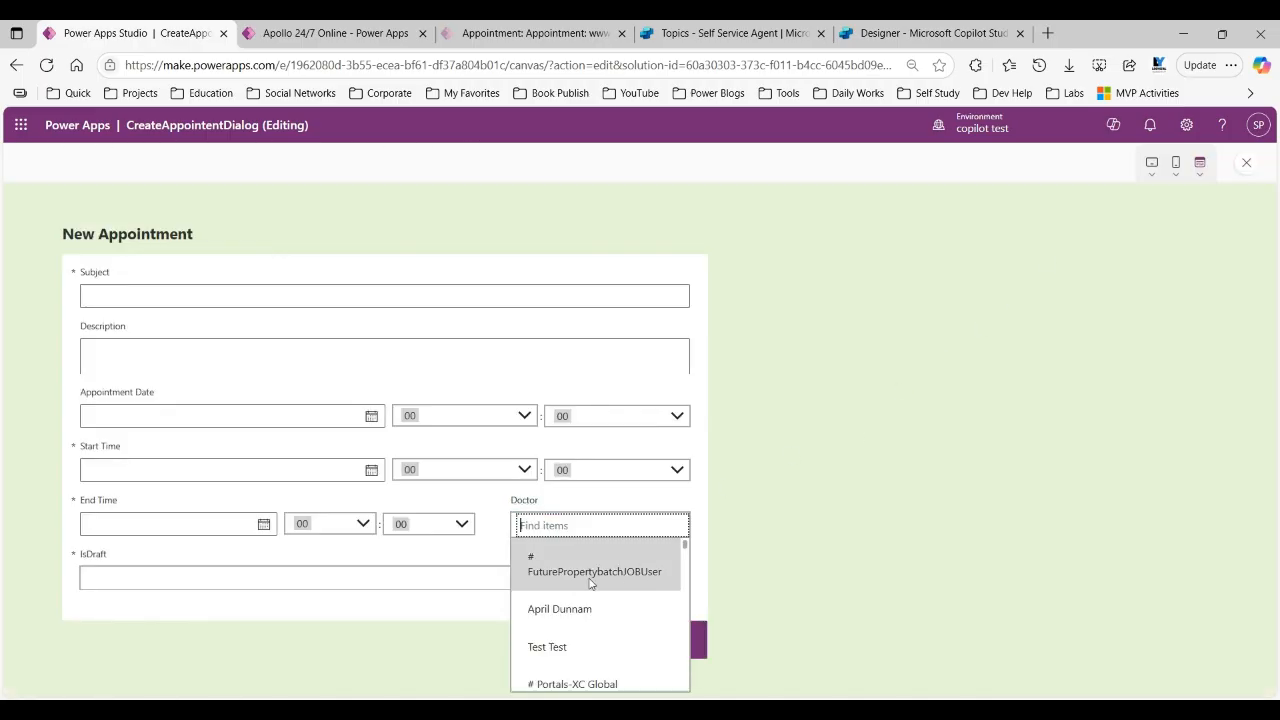
pyautogui.scroll(-10, 612, 636)
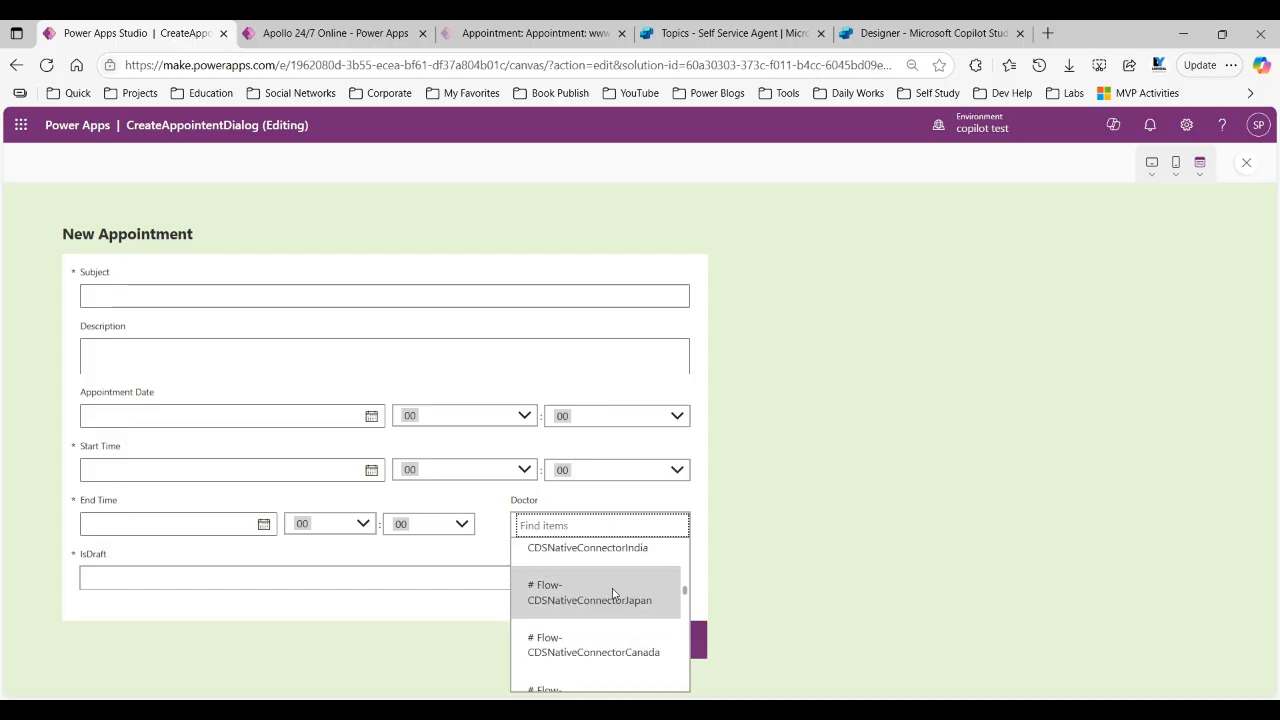
pyautogui.click(428, 621)
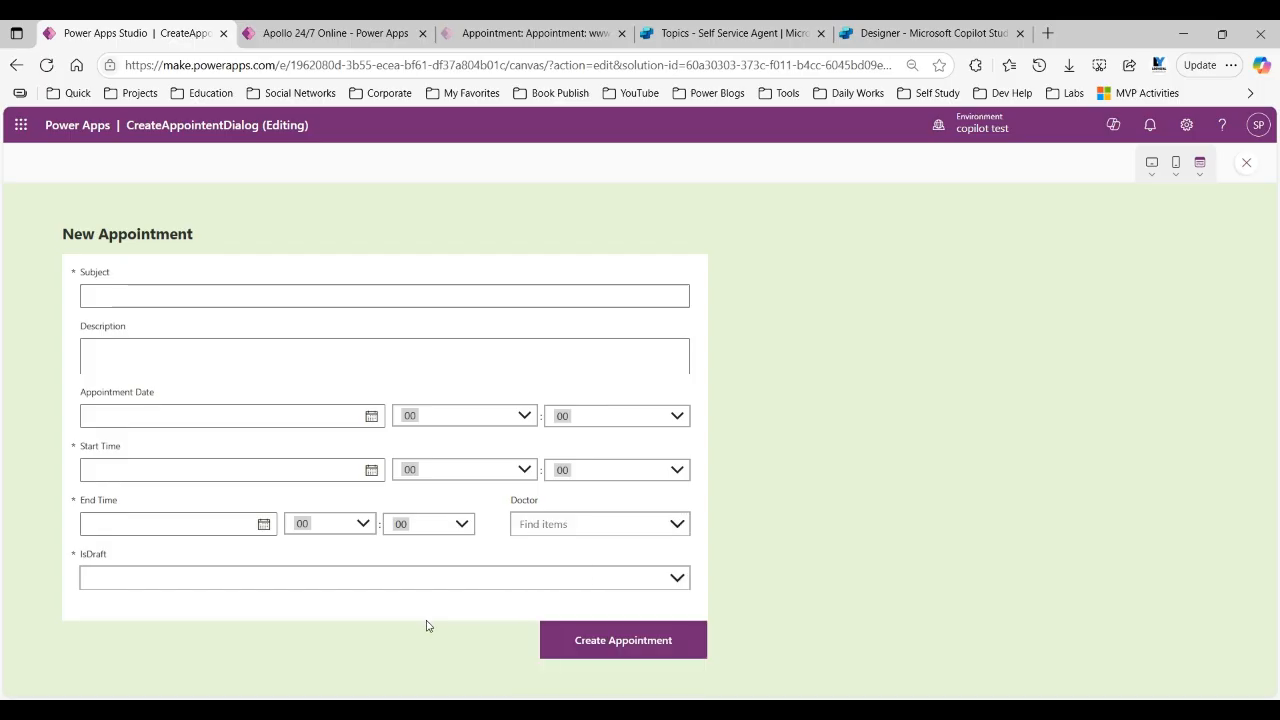
pyautogui.click(1247, 163)
pyautogui.click(811, 468)
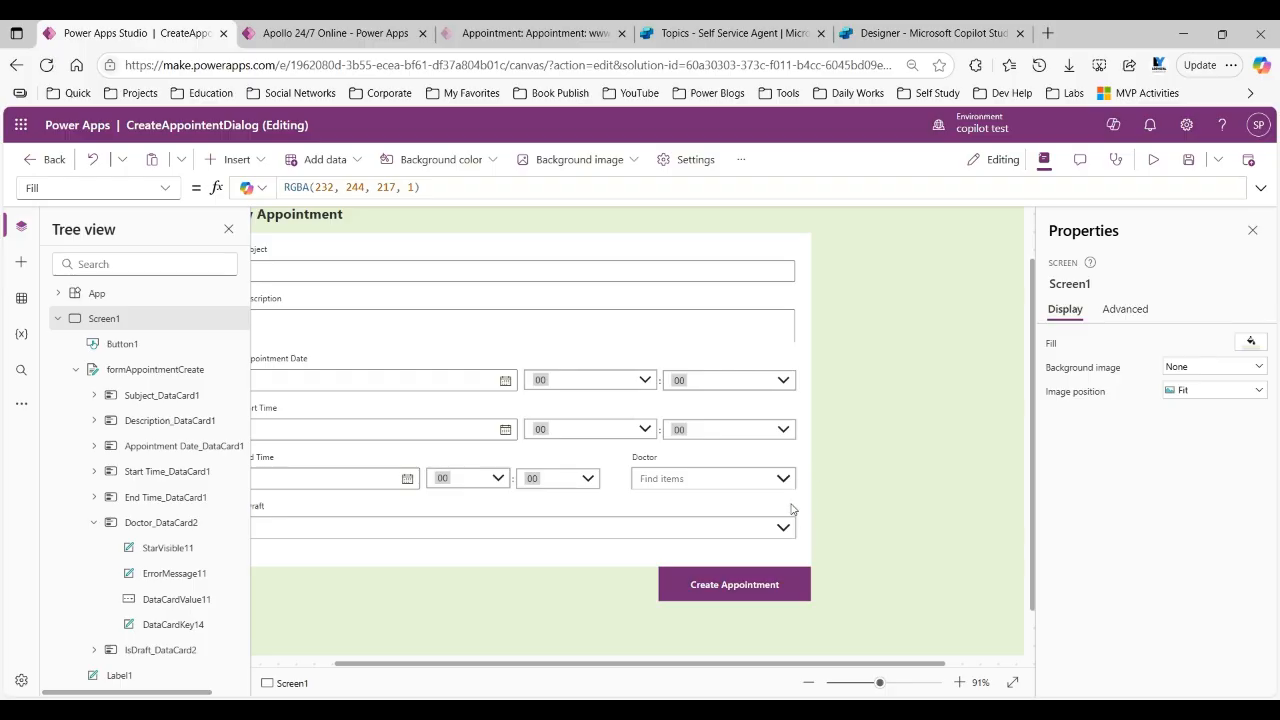
# Add the Patient field to formAppointmentCreate, finding it with the search text "pat".
pyautogui.click(719, 554)
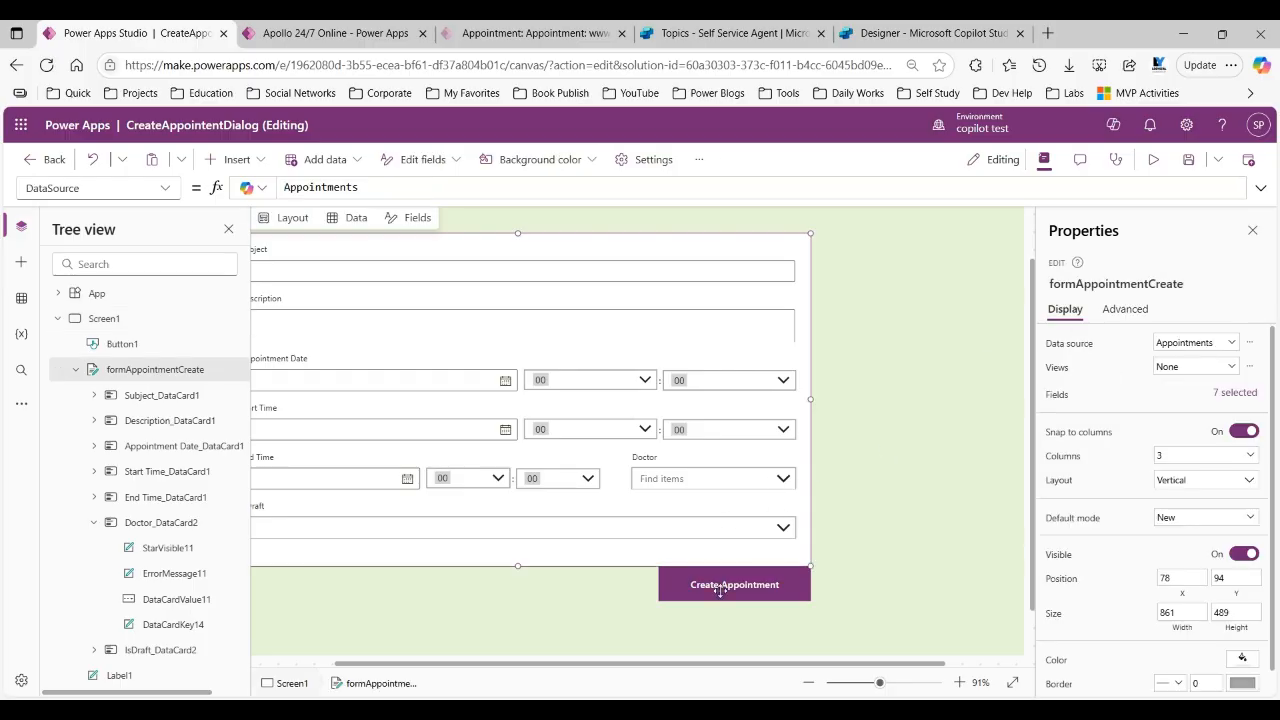
pyautogui.moveTo(688, 666); pyautogui.dragTo(572, 668)
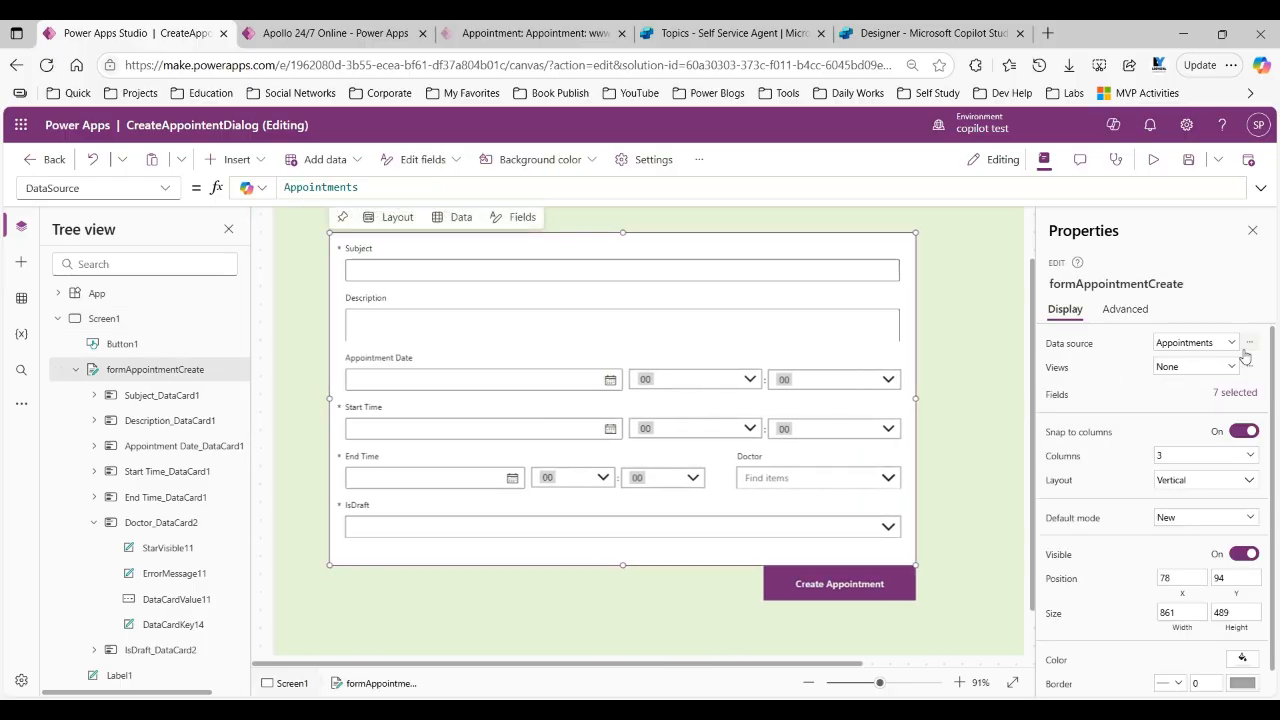
pyautogui.click(1224, 392)
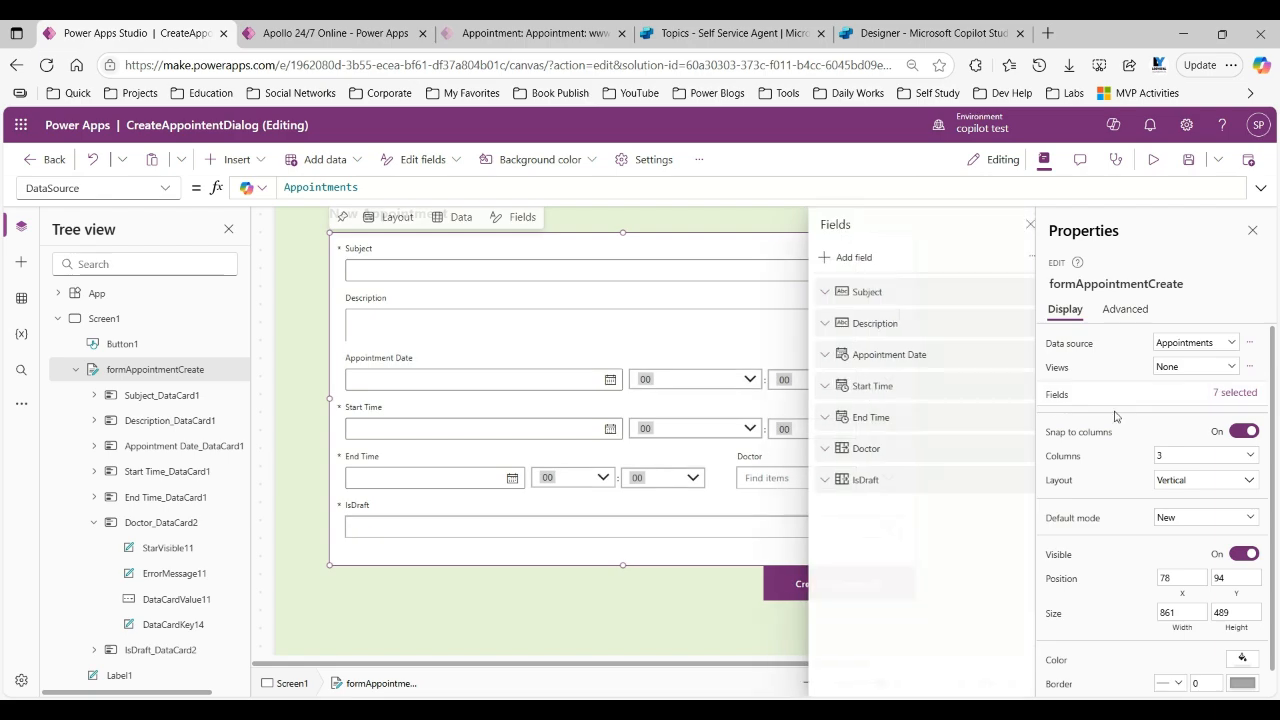
pyautogui.click(843, 257)
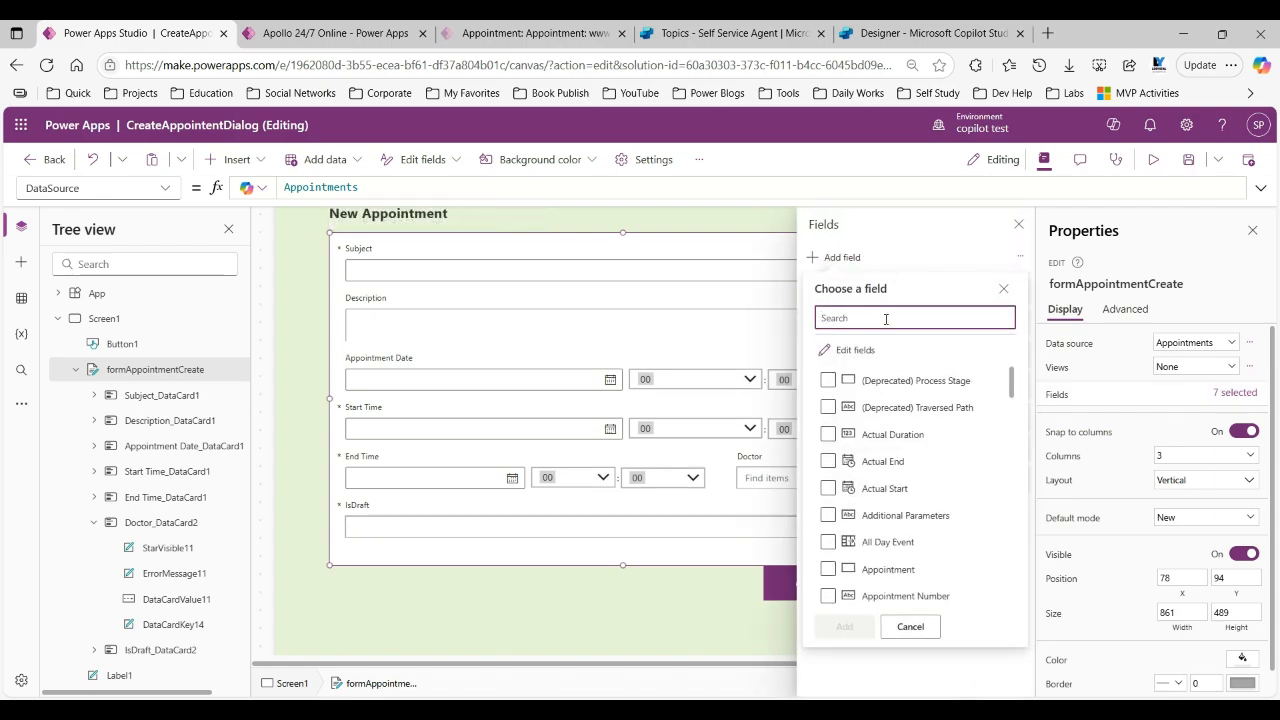
pyautogui.write('pai')
pyautogui.press('BackSpace')
pyautogui.write('t')
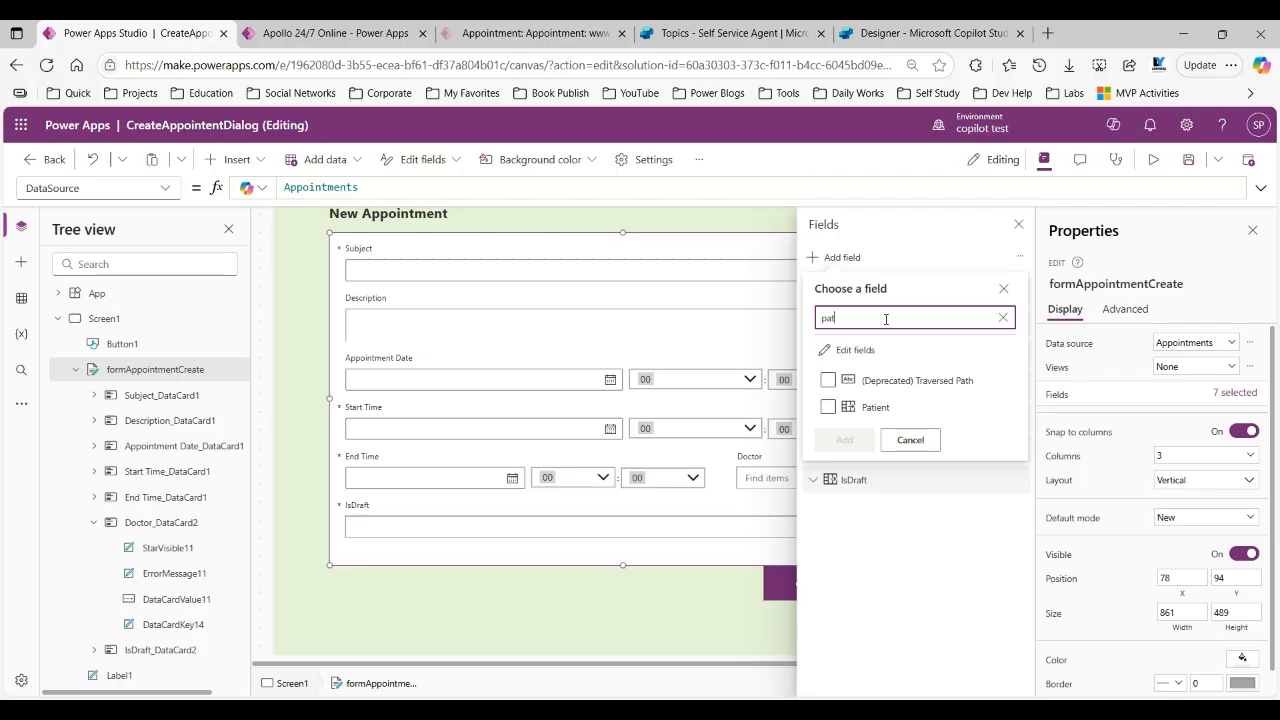
pyautogui.click(829, 408)
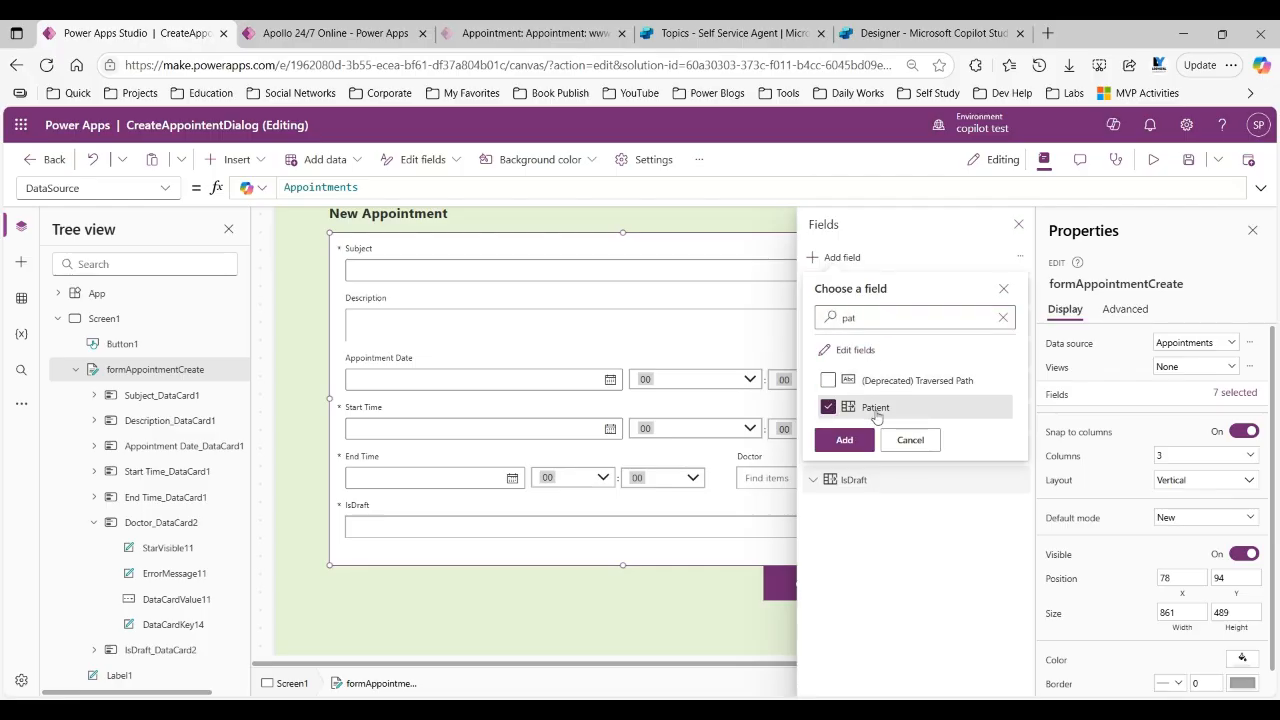
pyautogui.click(845, 441)
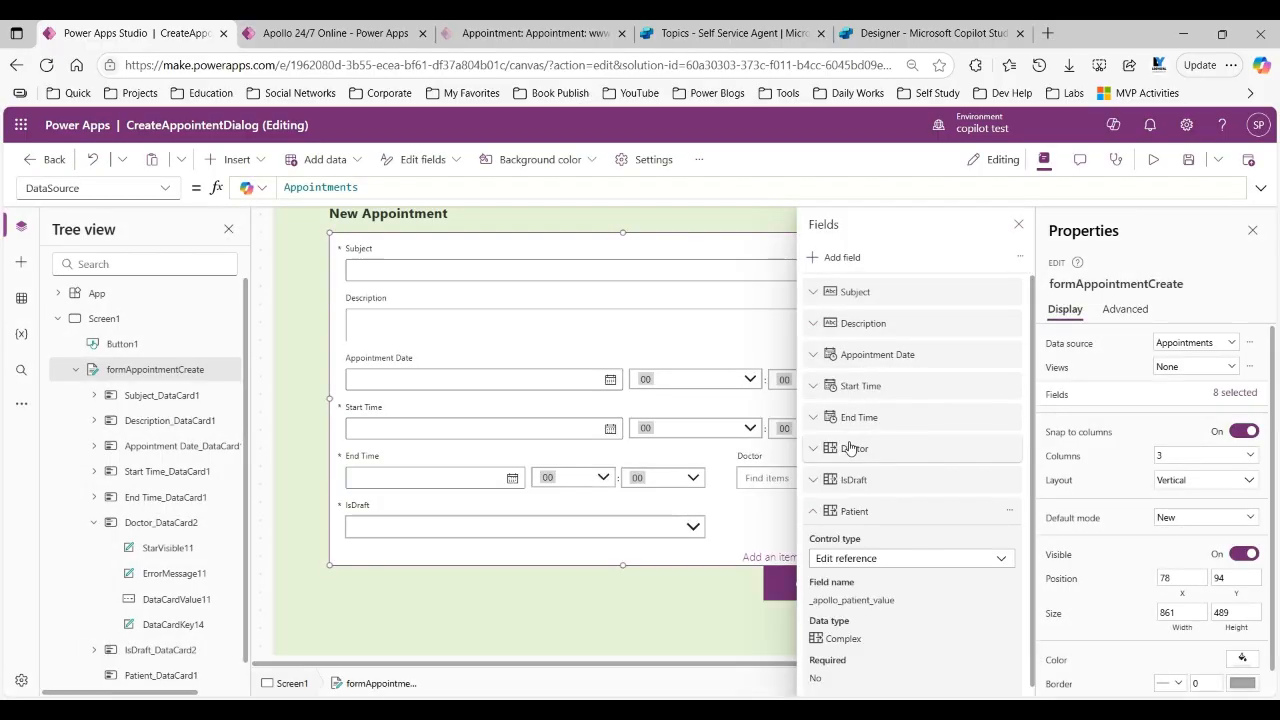
# Shrink the new Patient card below the Doctor field to a height of 78.
pyautogui.click(746, 527)
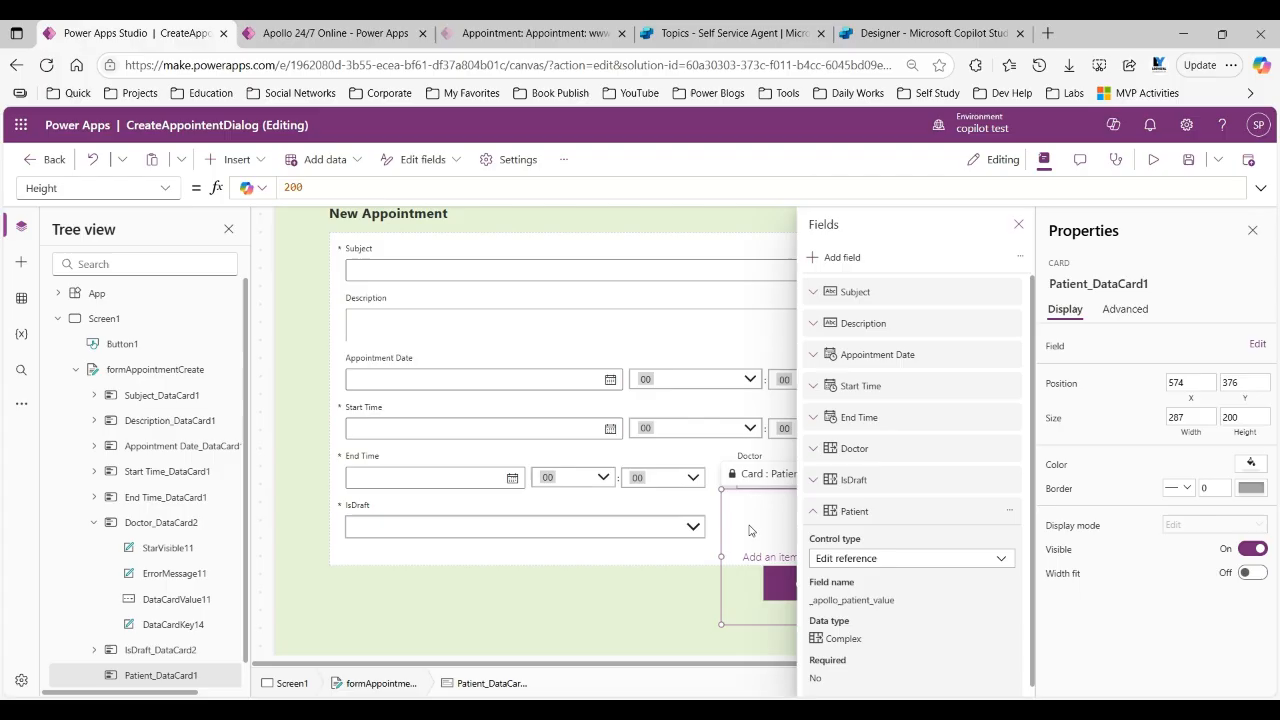
pyautogui.click(1018, 224)
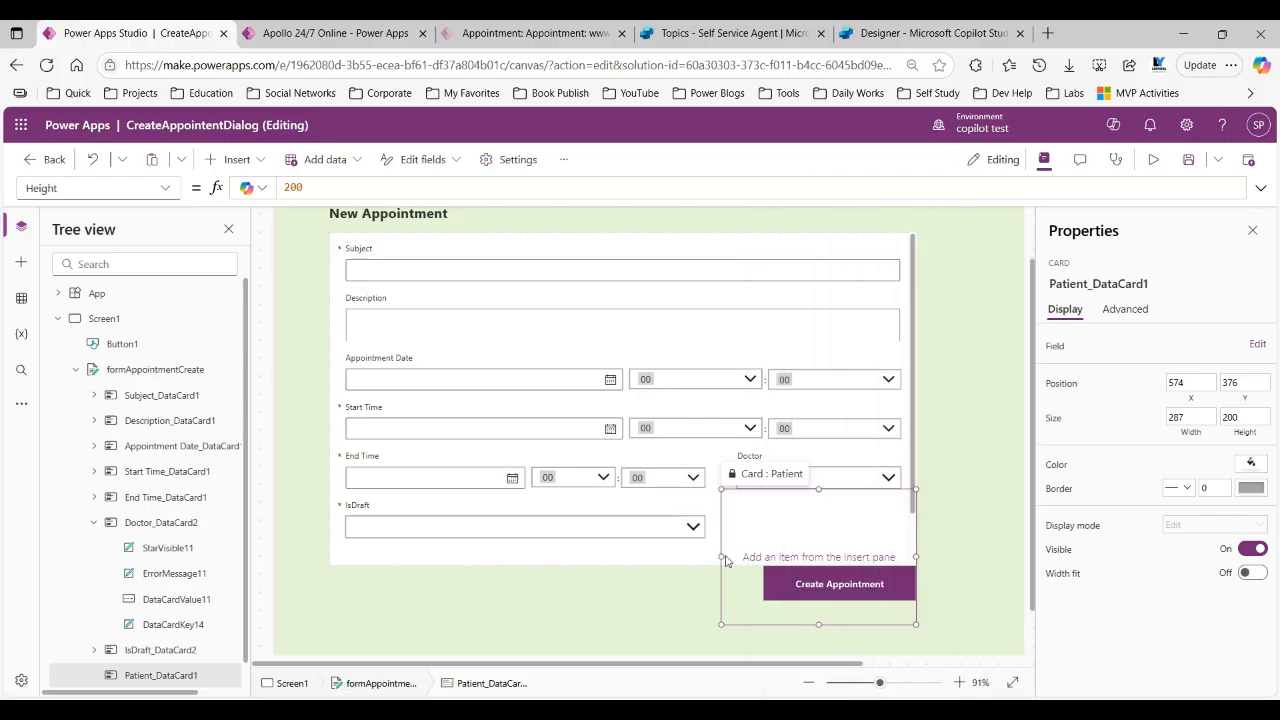
pyautogui.moveTo(818, 624); pyautogui.dragTo(817, 541)
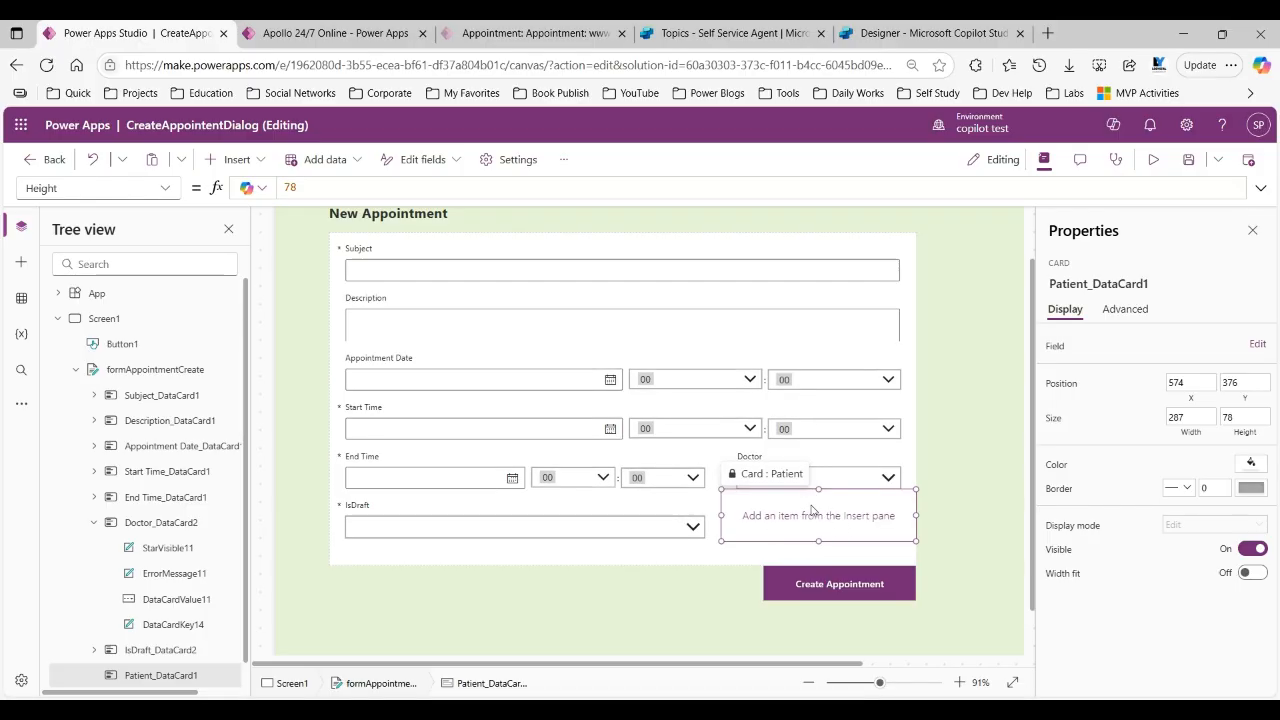
# Insert a label at the upper-left corner of the empty Patient card, using the Doctor card as reference.
pyautogui.click(846, 463)
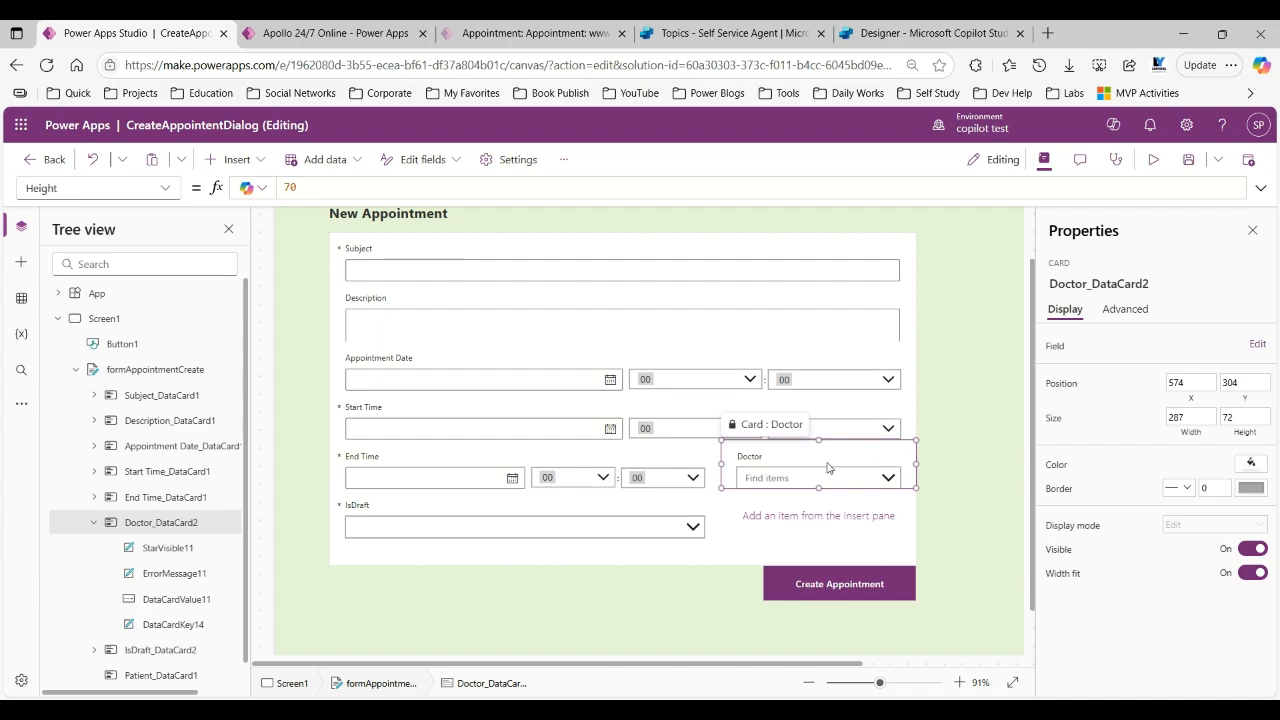
pyautogui.click(760, 535)
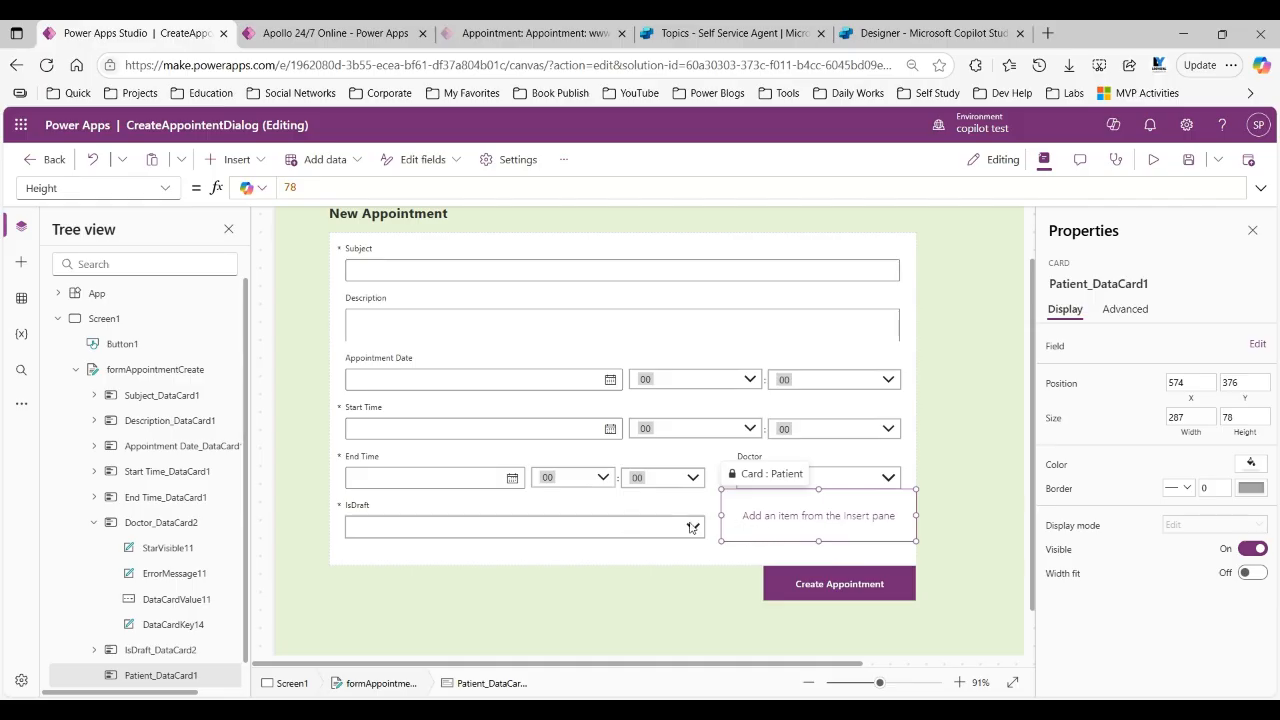
pyautogui.click(16, 261)
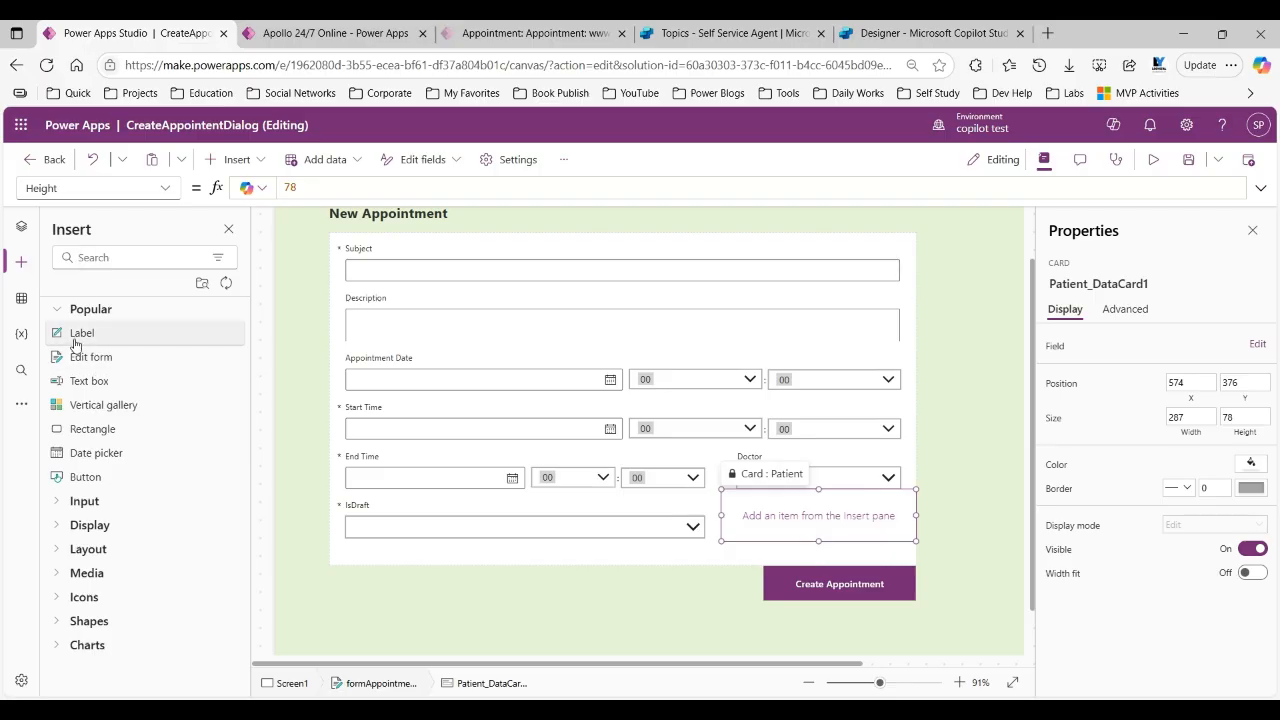
pyautogui.moveTo(75, 337); pyautogui.dragTo(752, 503)
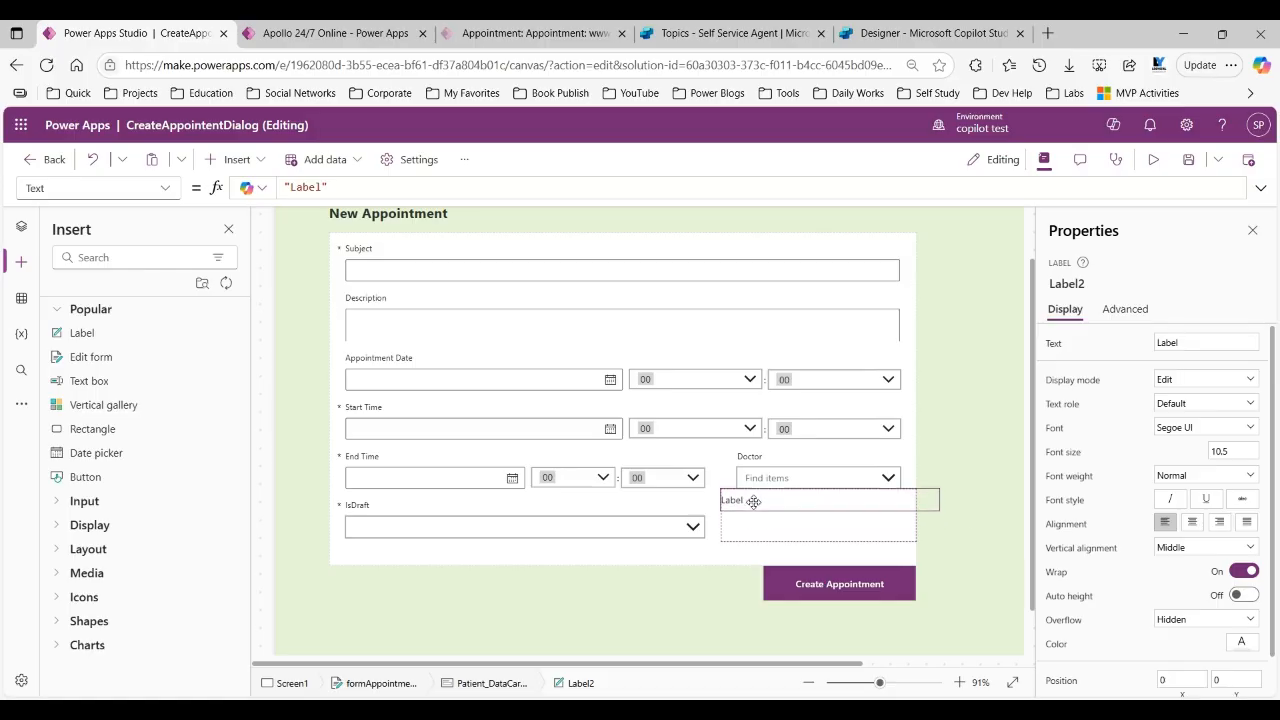
# Set the text of the new label in the Patient card to "Patient".
pyautogui.doubleClick(312, 187)
pyautogui.write('Patient')
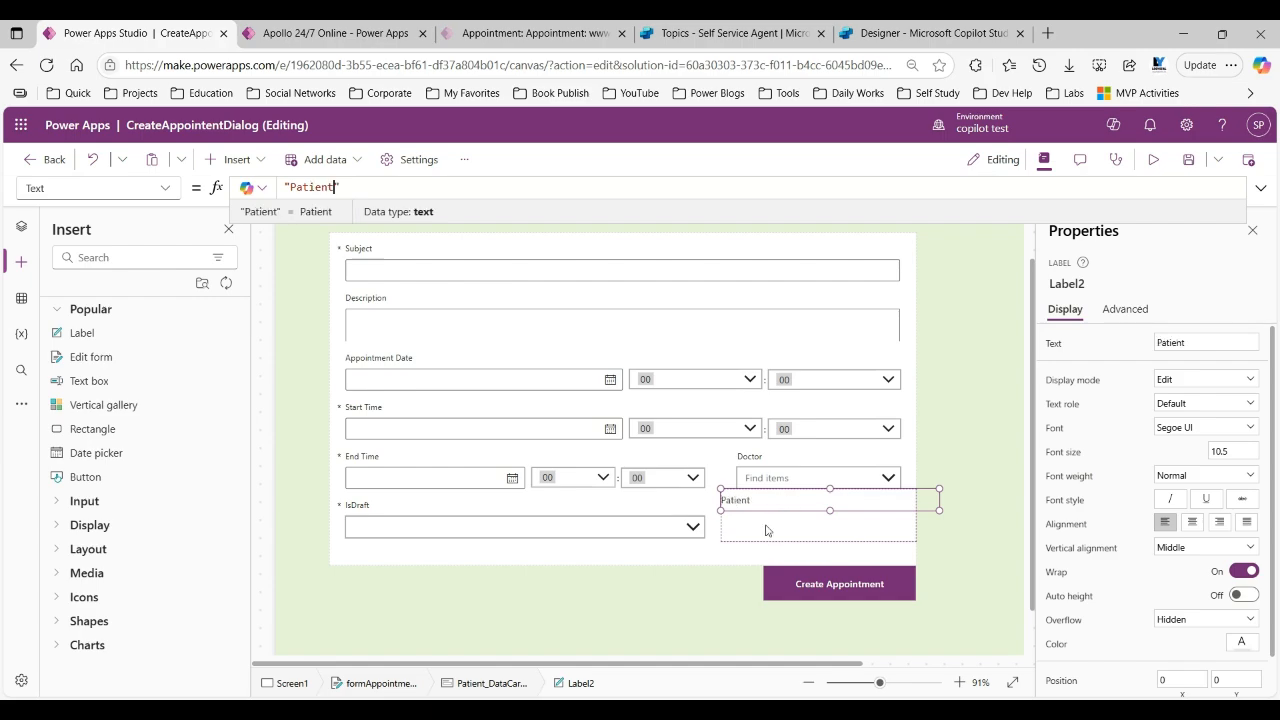
pyautogui.click(767, 530)
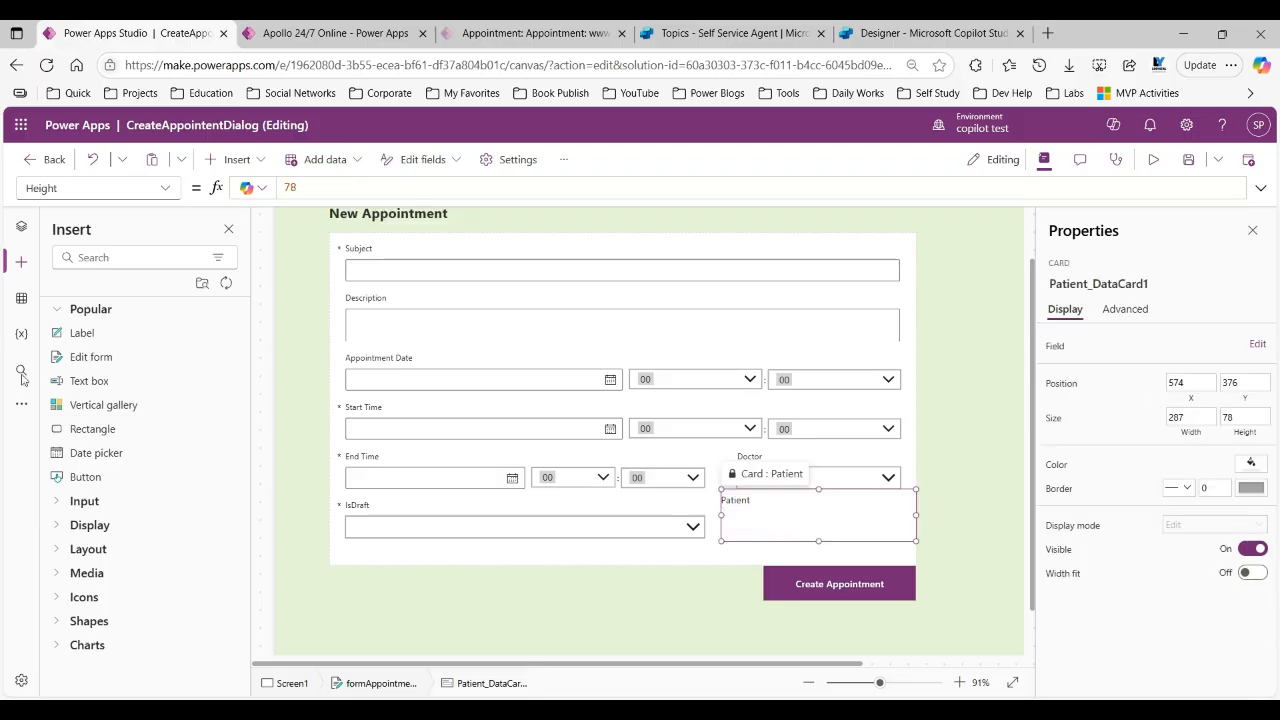
# Insert a combo box under the Patient label, finding it with the search text "com", and narrow it to fit inside the card.
pyautogui.click(118, 257)
pyautogui.write('com')
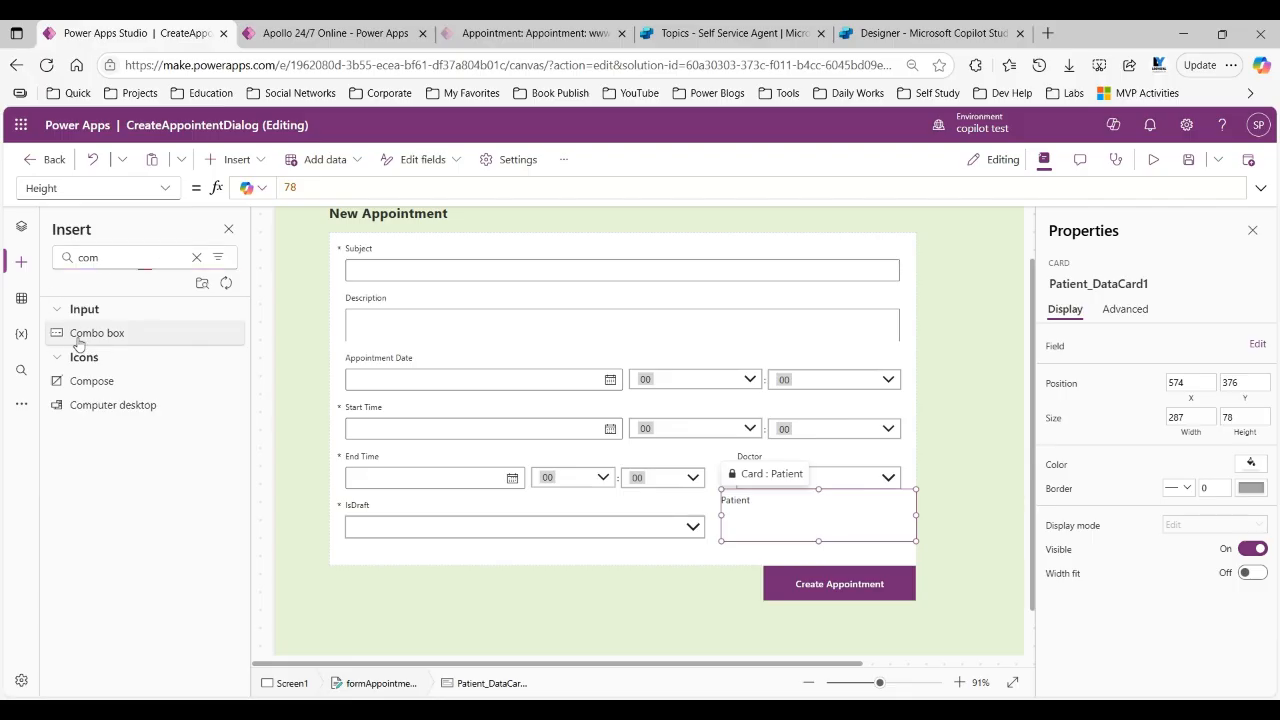
pyautogui.moveTo(77, 337); pyautogui.dragTo(752, 520)
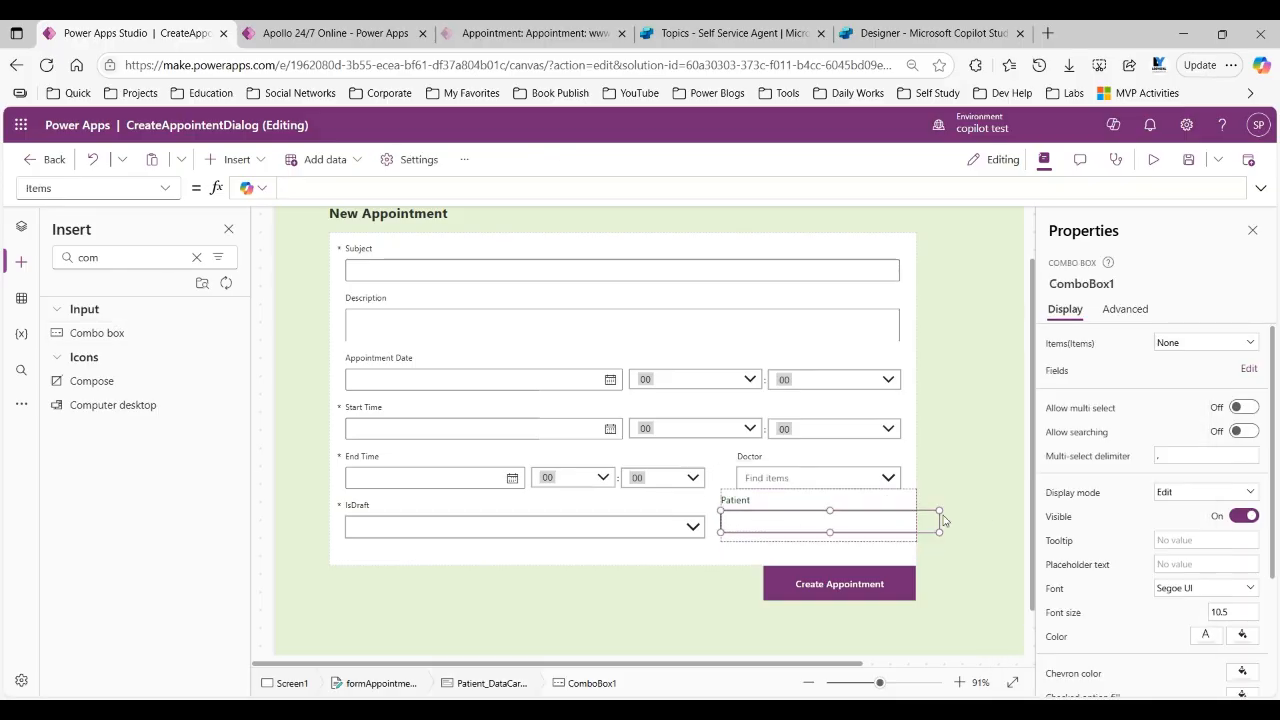
pyautogui.moveTo(938, 510); pyautogui.dragTo(903, 512)
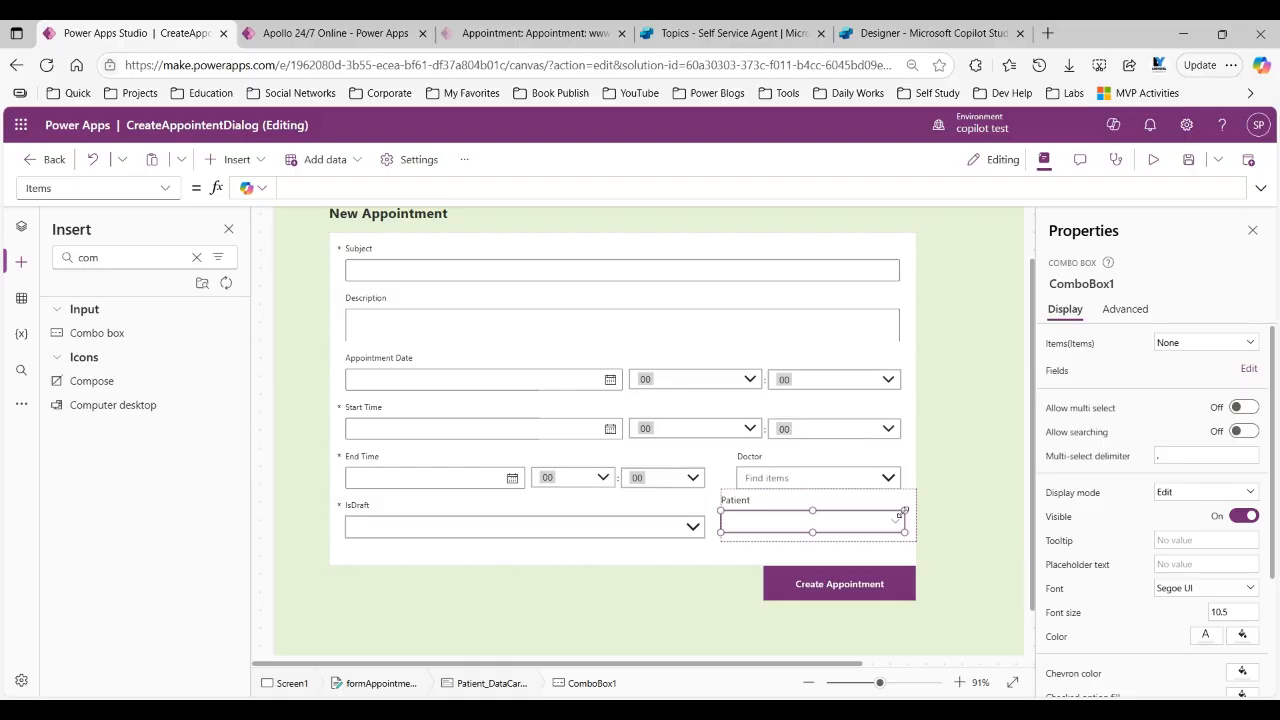
# Rename the new combo box as cmbPatient.
pyautogui.click(1082, 285)
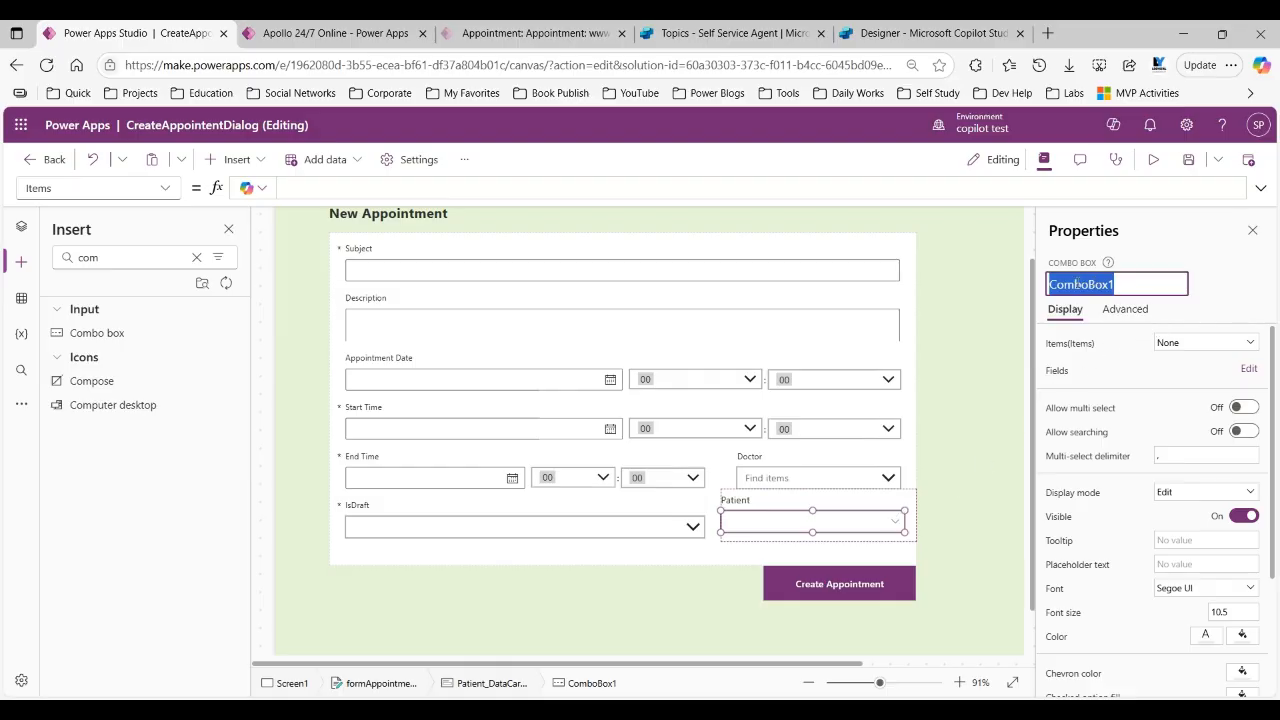
pyautogui.write('cmbPatient')
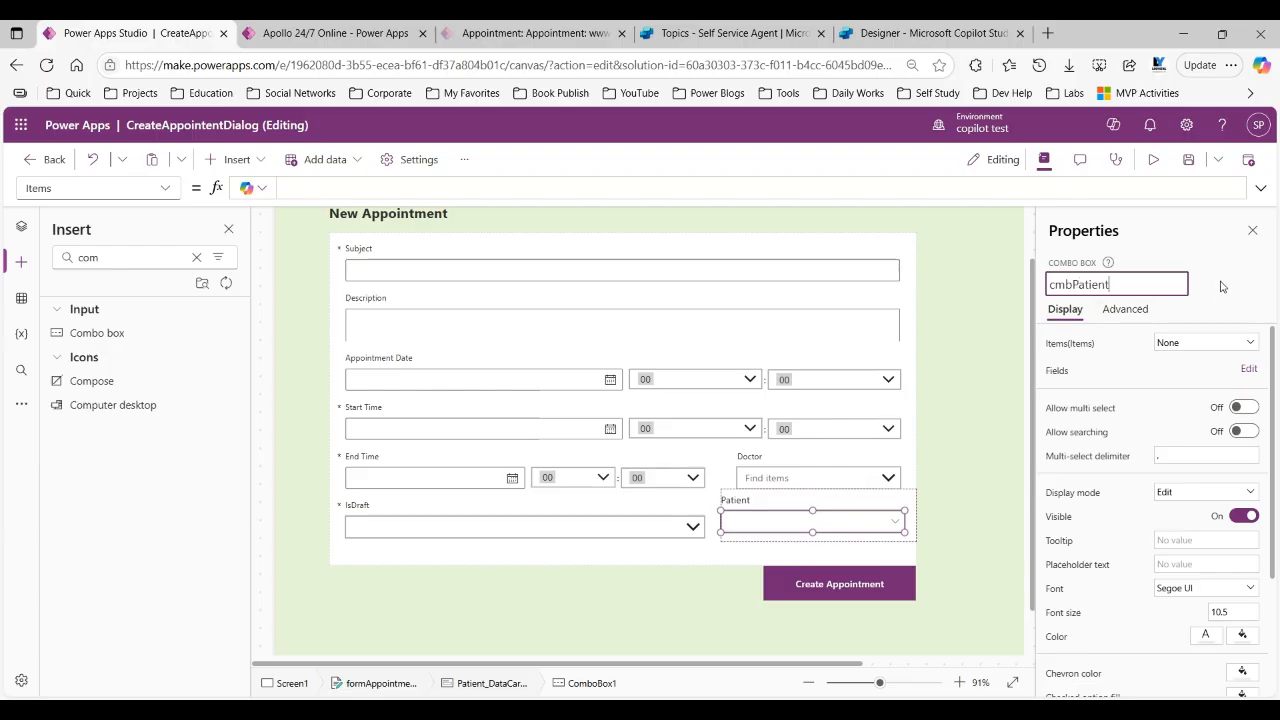
pyautogui.click(1220, 285)
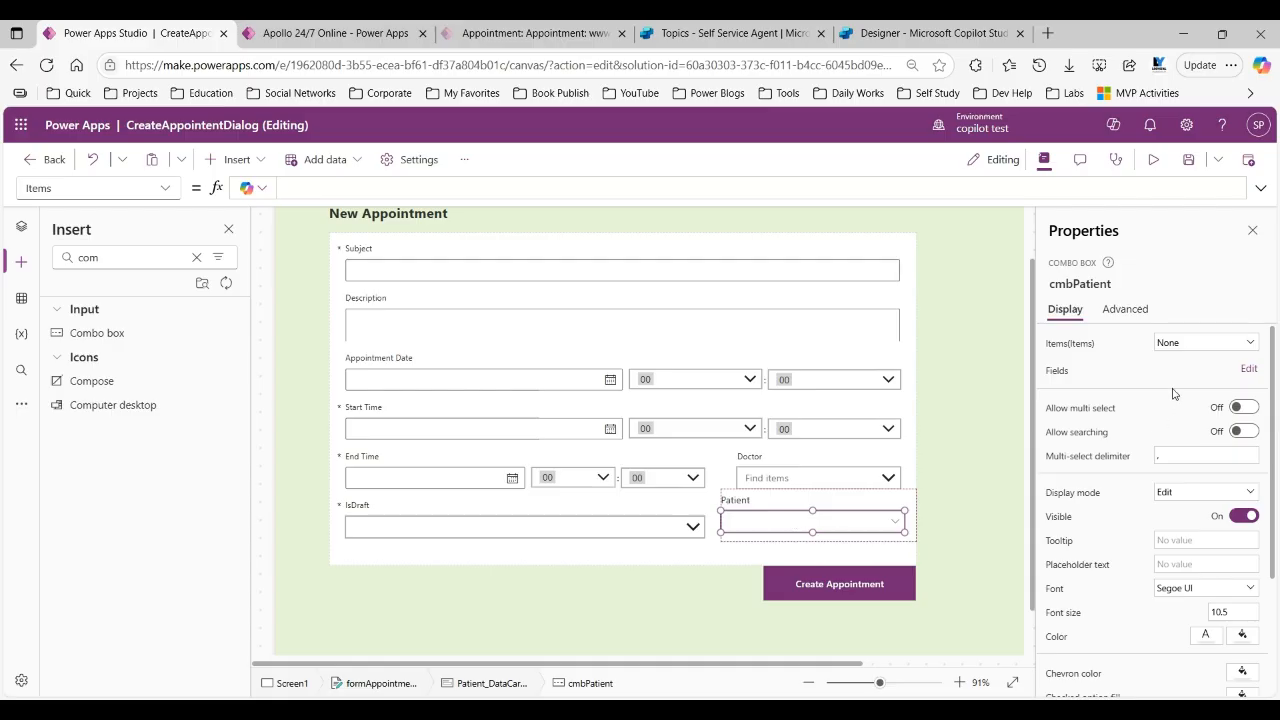
# Use the Contacts table as the items of cmbPatient, with the All Contacts view.
pyautogui.click(1190, 343)
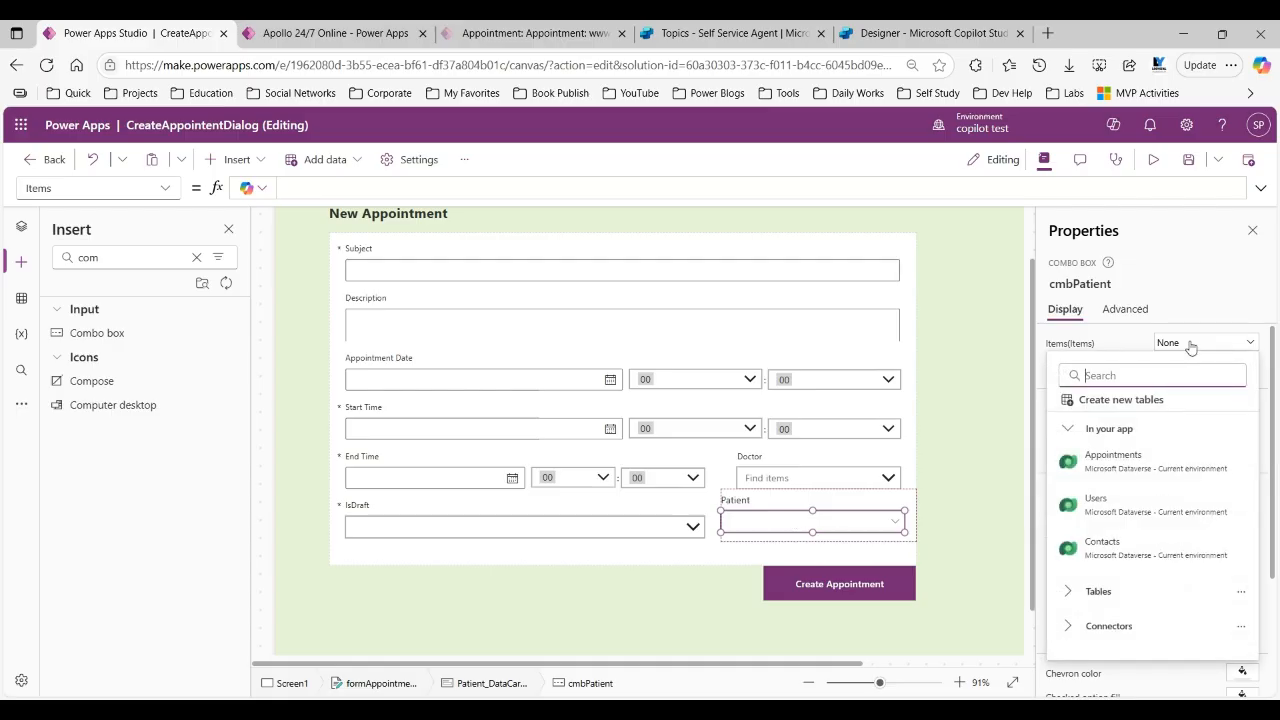
pyautogui.click(1128, 555)
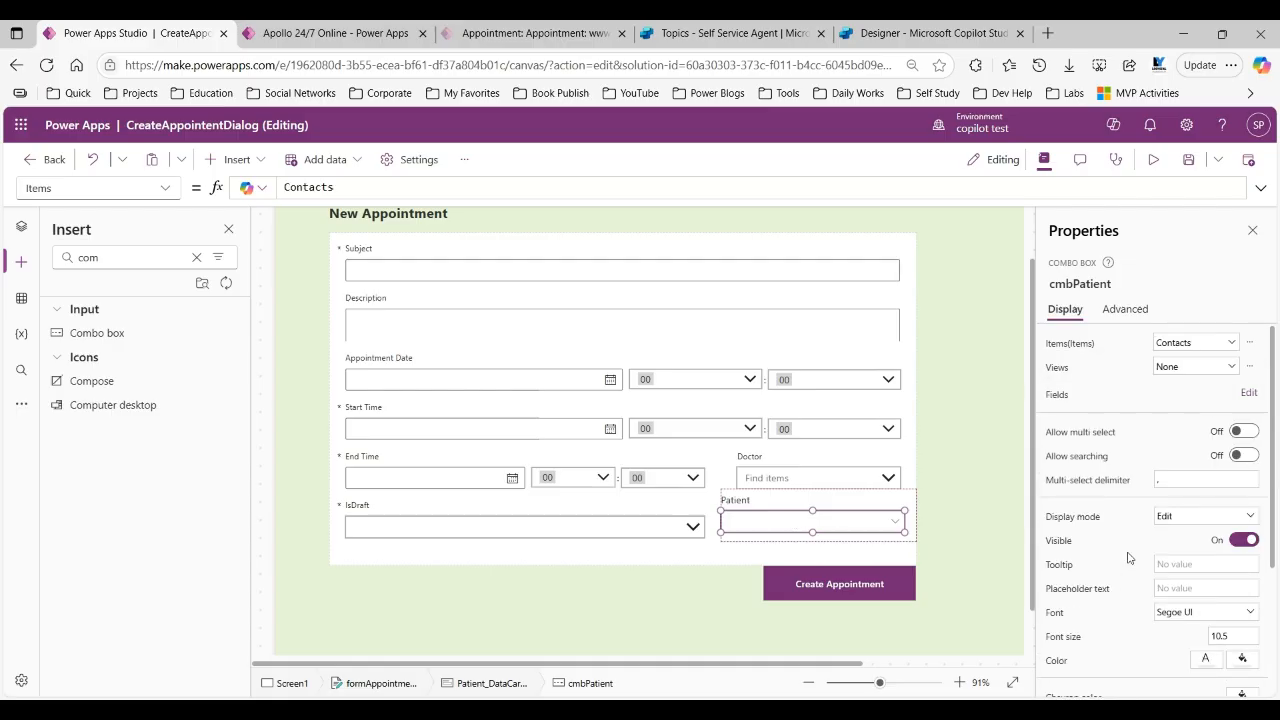
pyautogui.click(1213, 368)
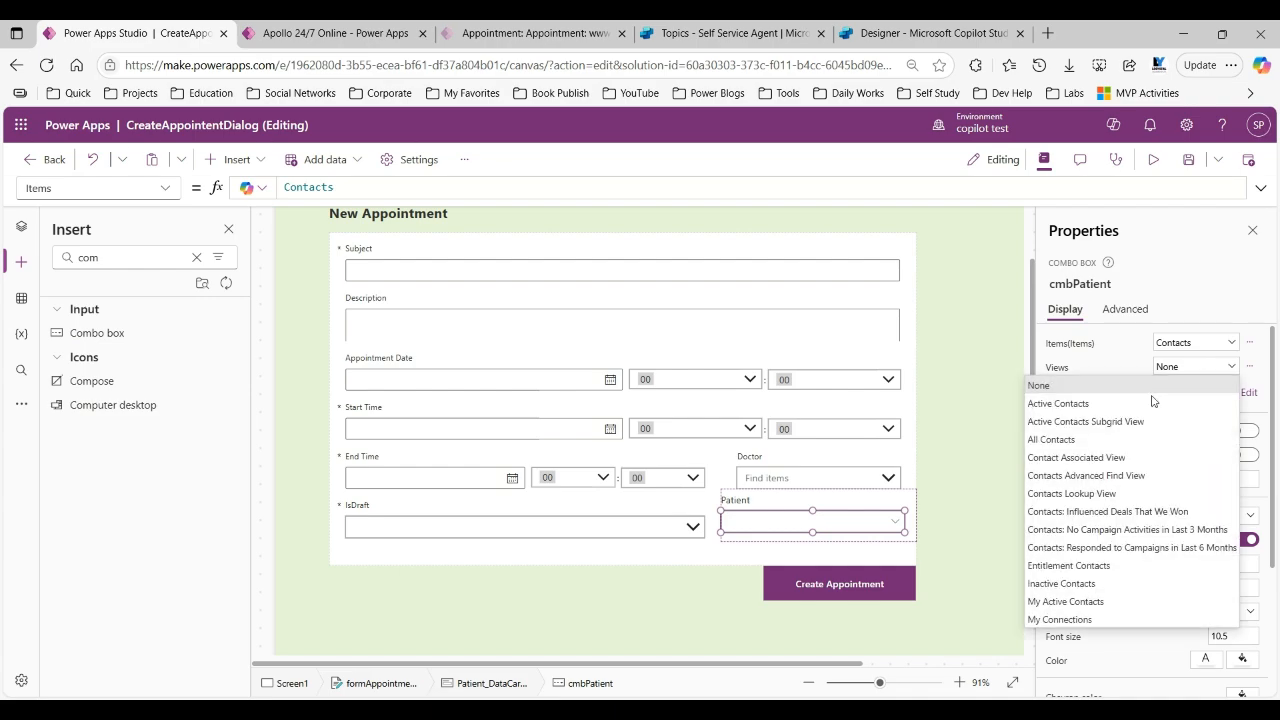
pyautogui.click(1083, 442)
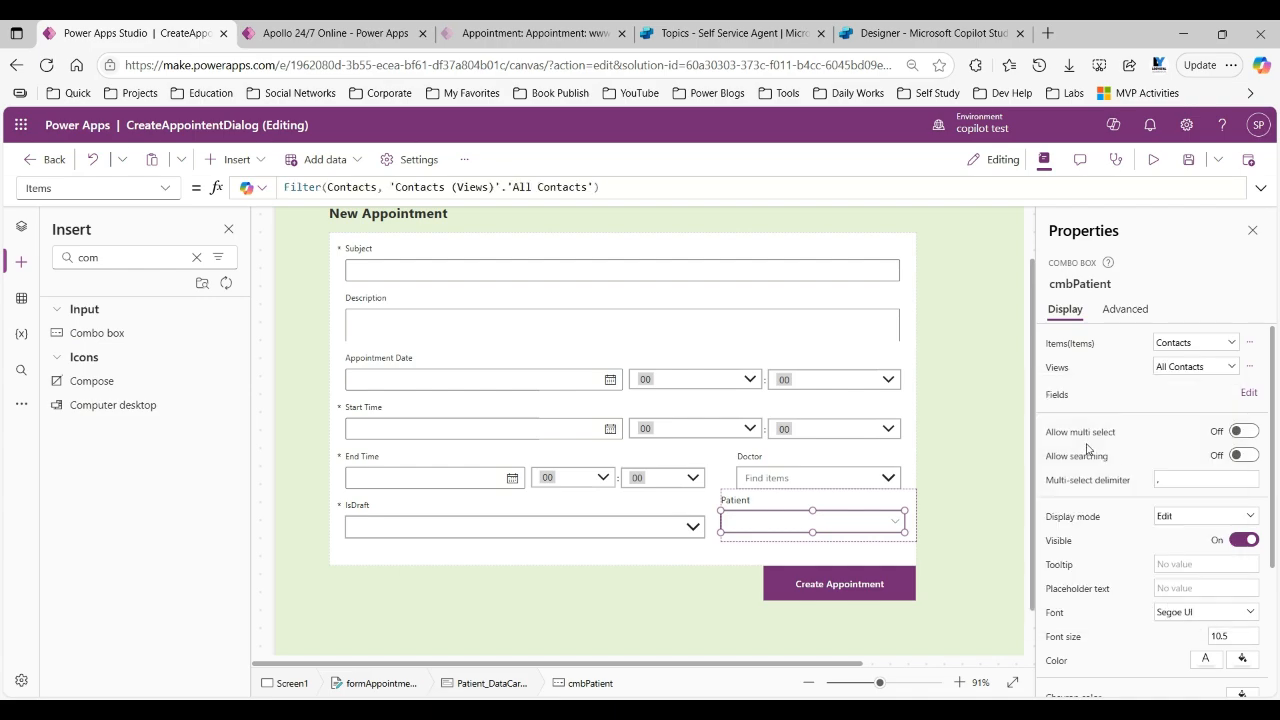
# Remove the Business Phone and Email fields from cmbPatient, keeping only Full Name.
pyautogui.click(1248, 394)
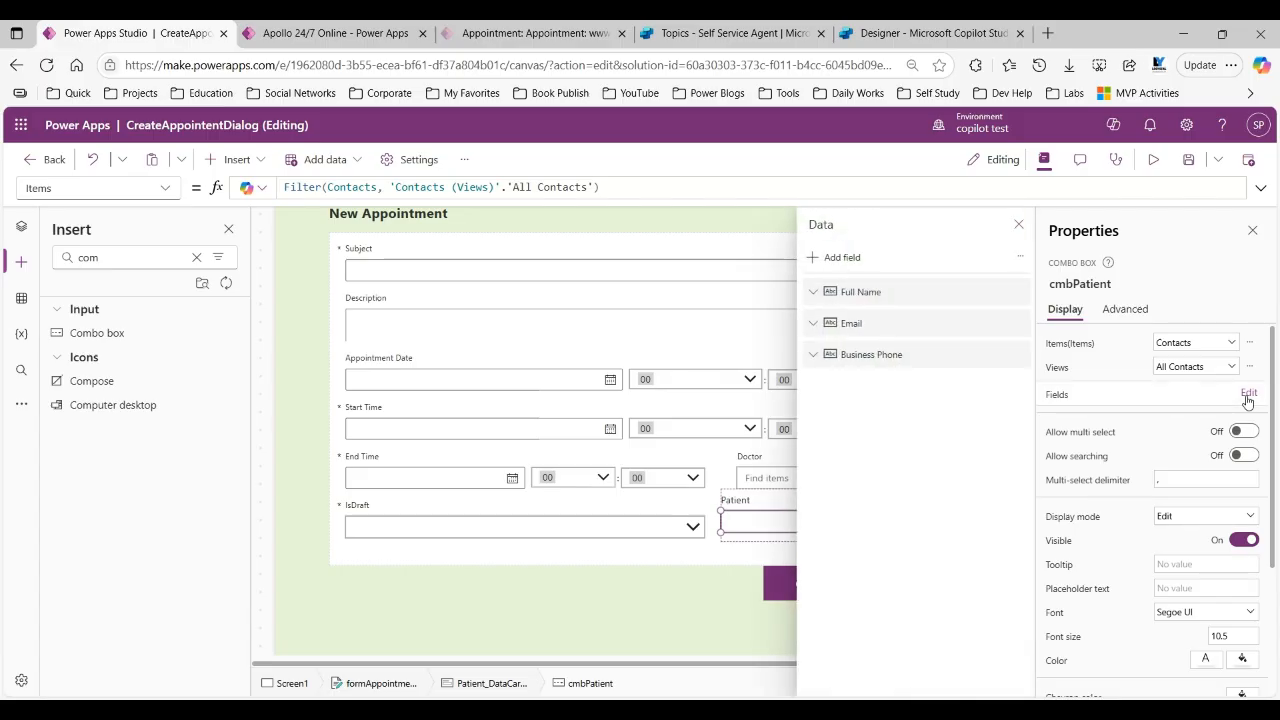
pyautogui.click(1021, 359)
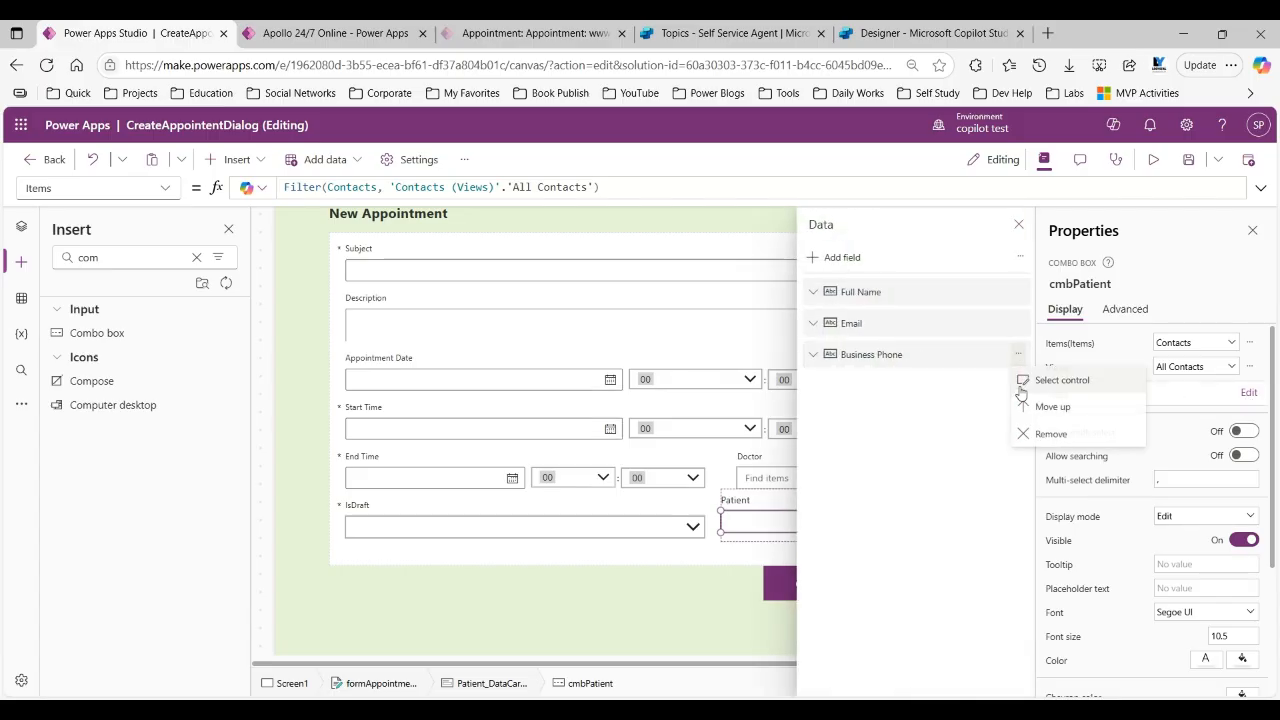
pyautogui.click(1040, 435)
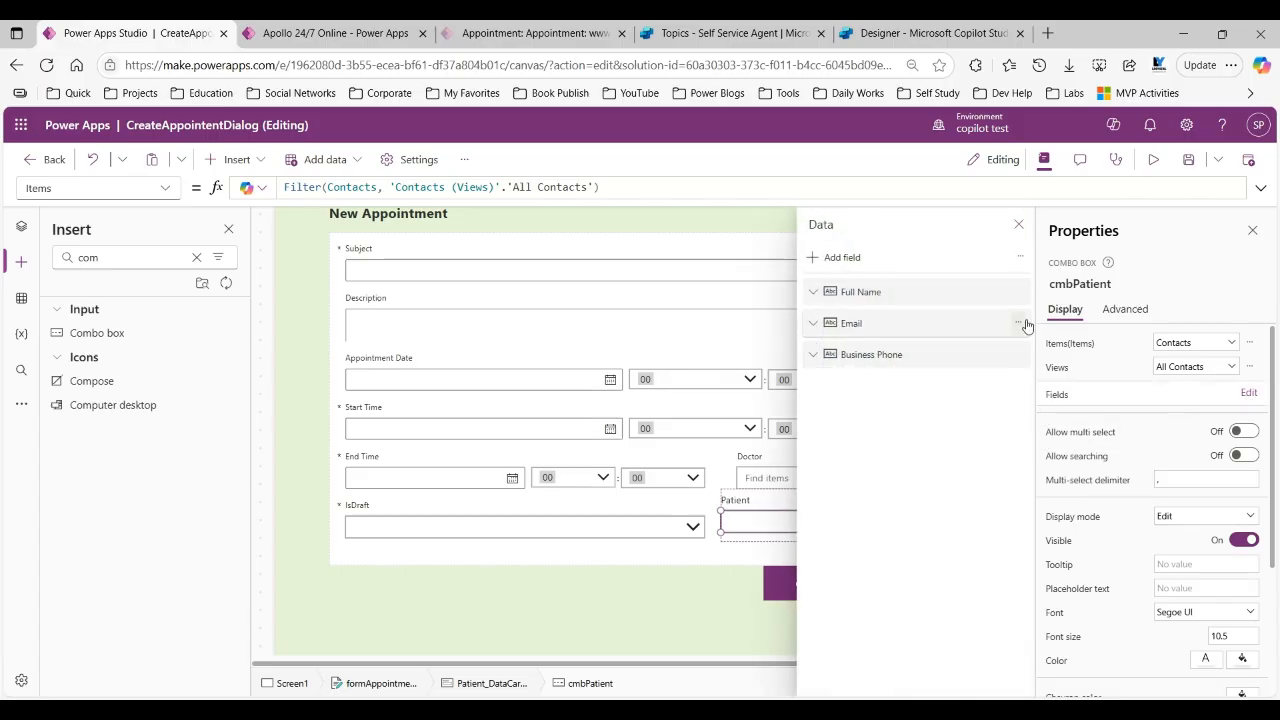
pyautogui.click(1022, 323)
pyautogui.click(1055, 429)
pyautogui.click(1057, 430)
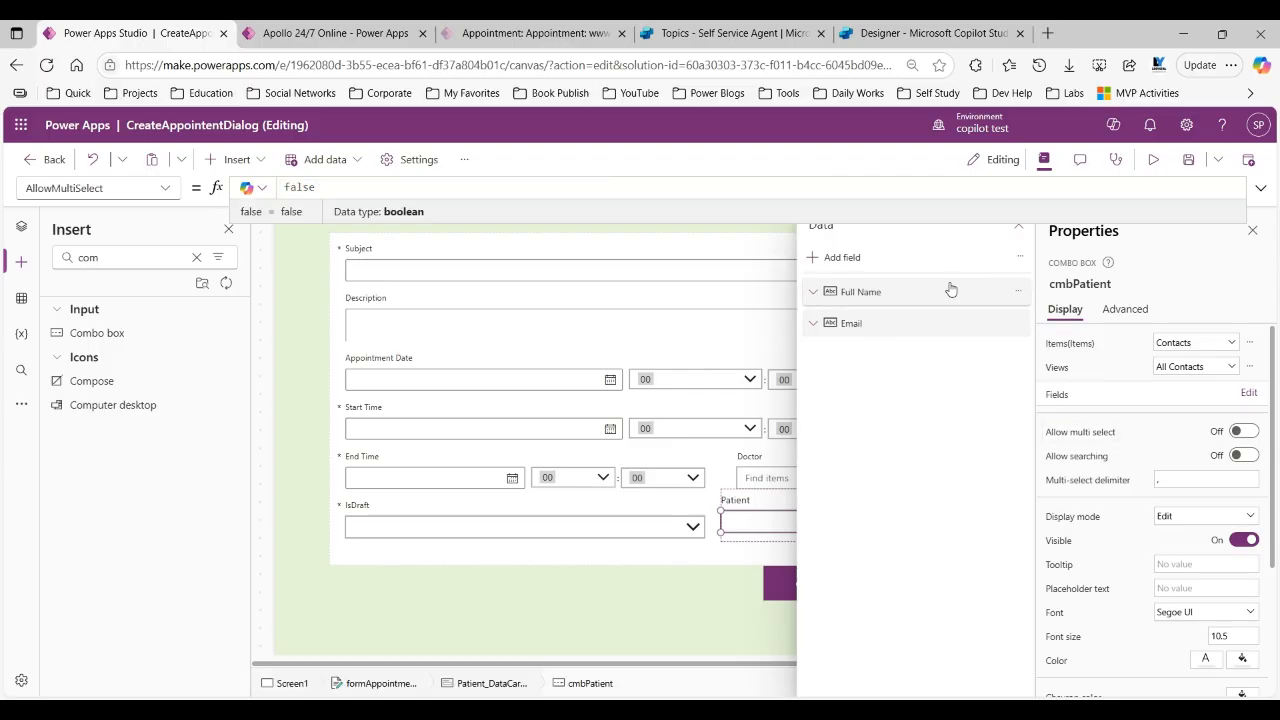
pyautogui.click(1018, 323)
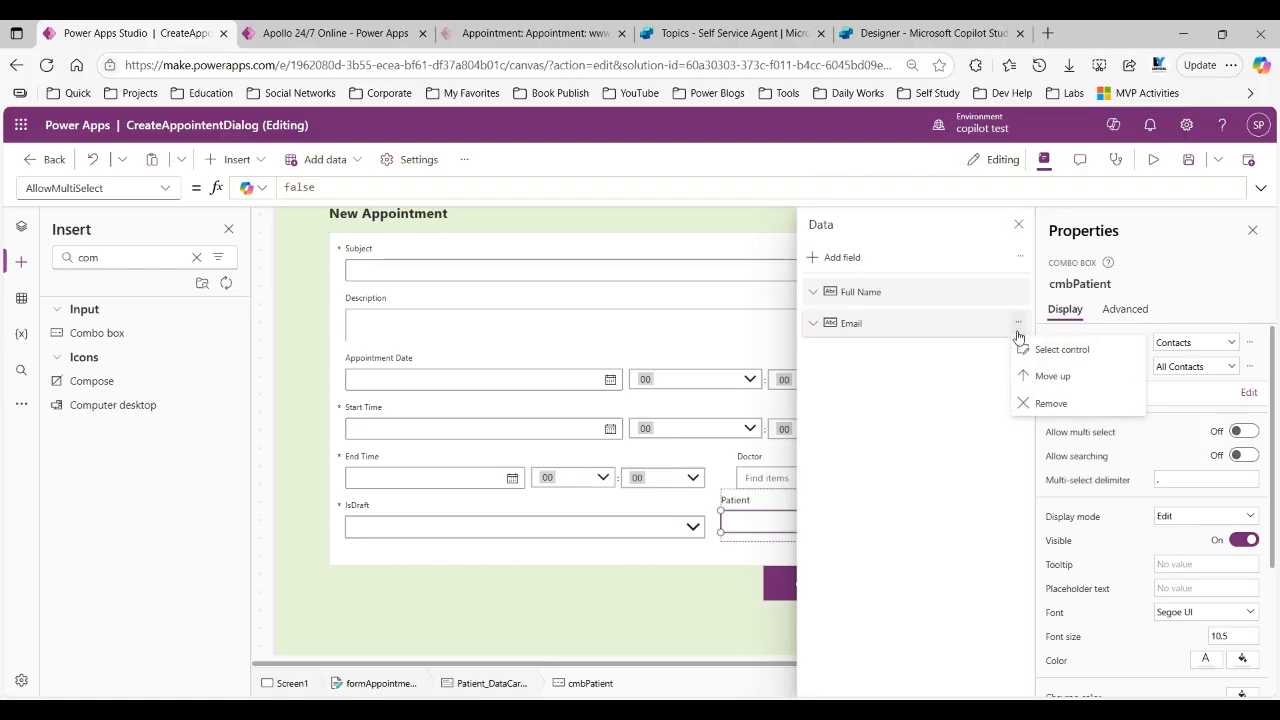
pyautogui.click(1045, 405)
pyautogui.click(1018, 224)
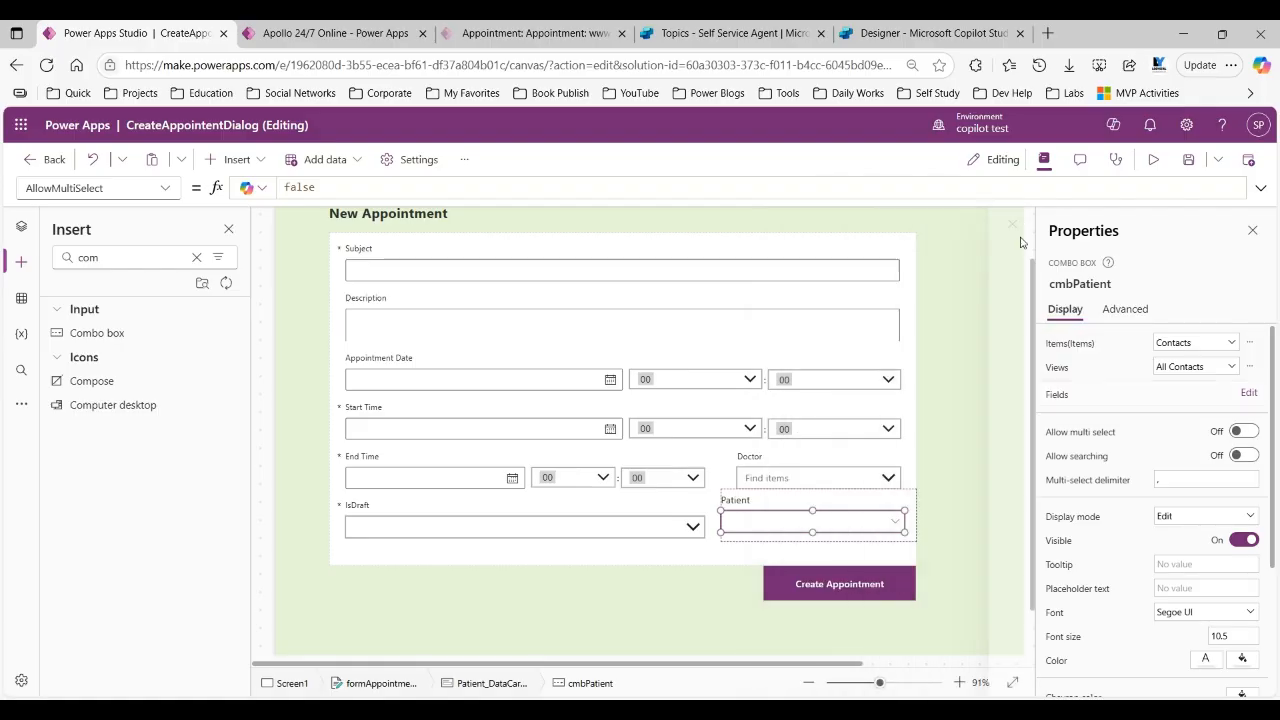
# Preview the form, browse the choices of the Patient combo box and the Doctor lookup, and return to editing.
pyautogui.click(1153, 160)
pyautogui.click(680, 573)
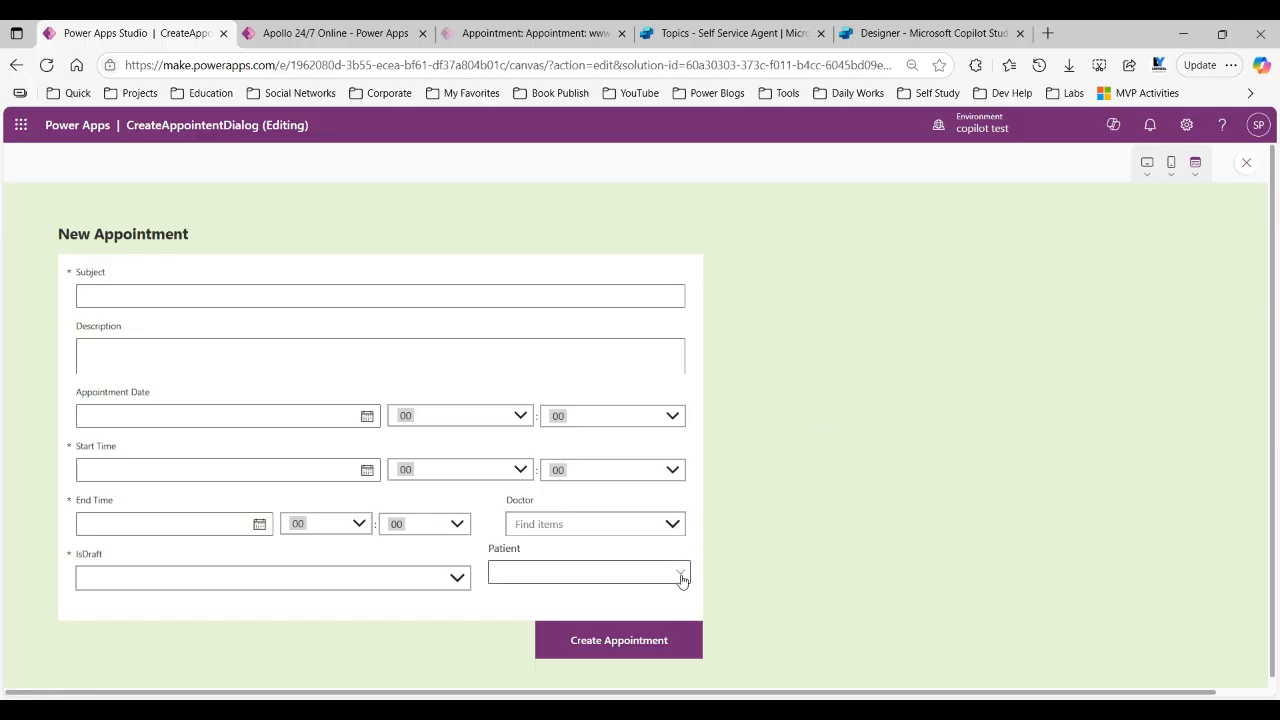
pyautogui.scroll(-5, 821, 511)
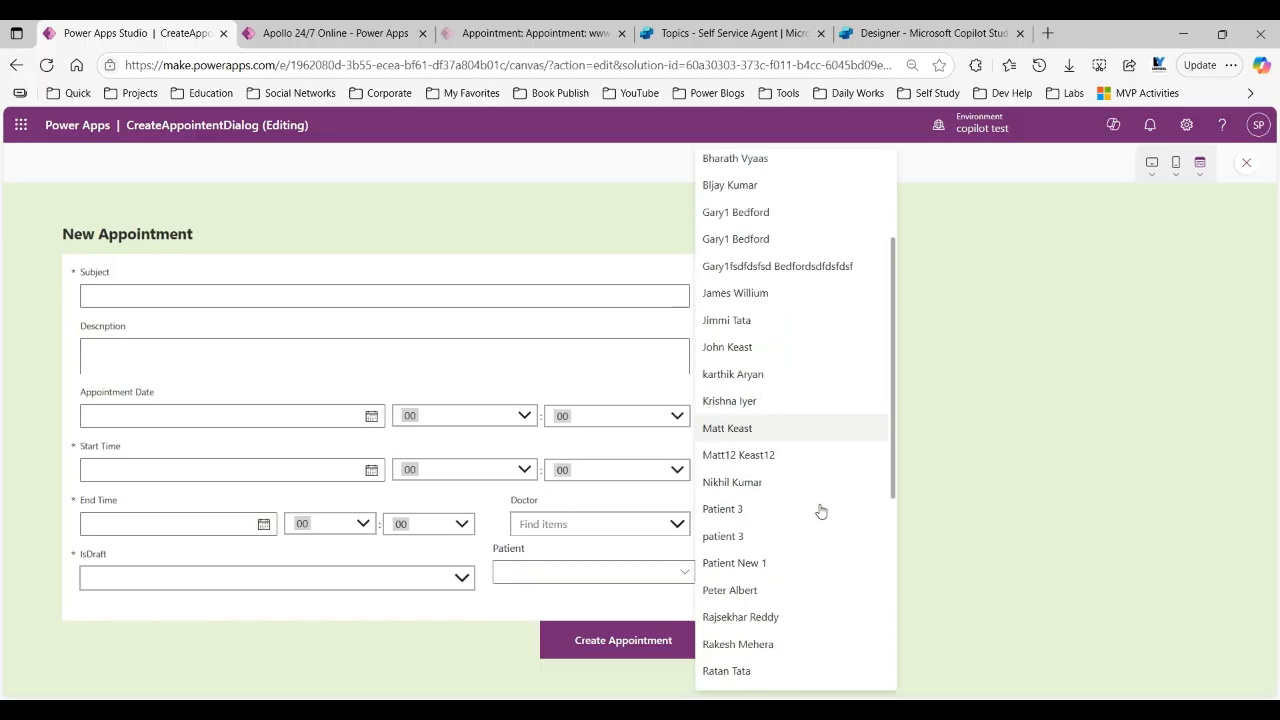
pyautogui.scroll(5, 820, 511)
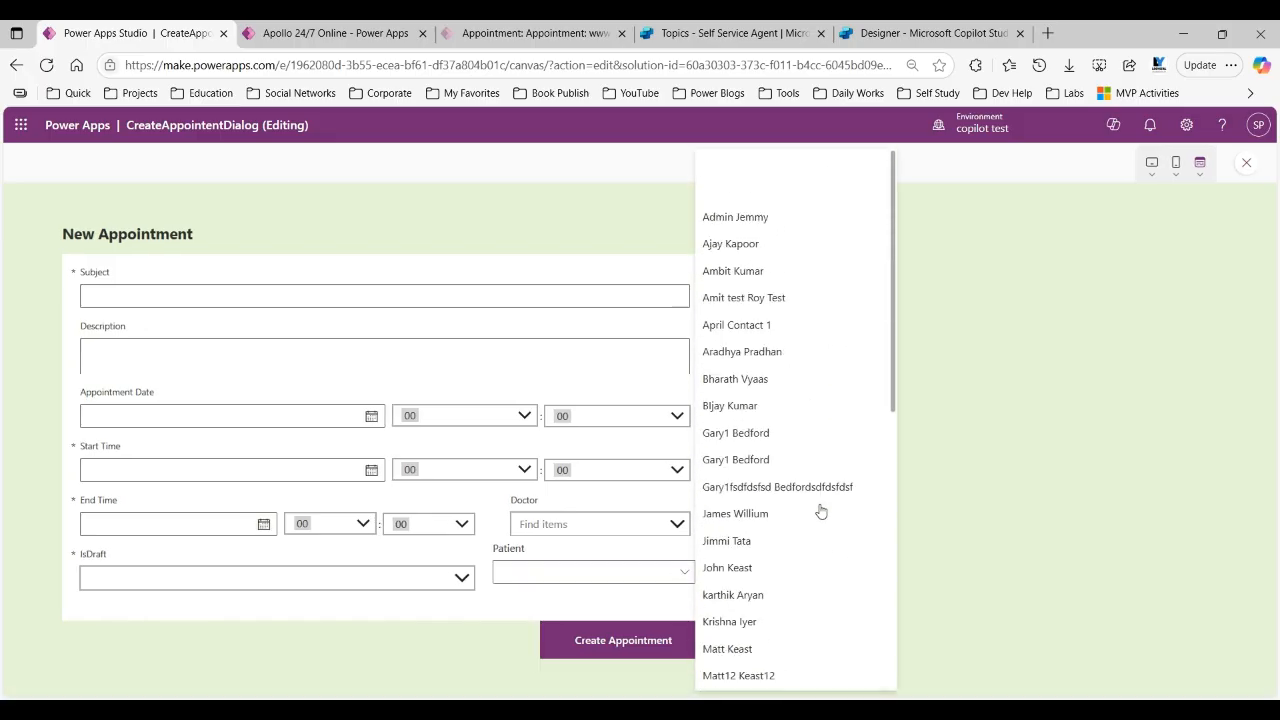
pyautogui.click(935, 291)
pyautogui.click(656, 526)
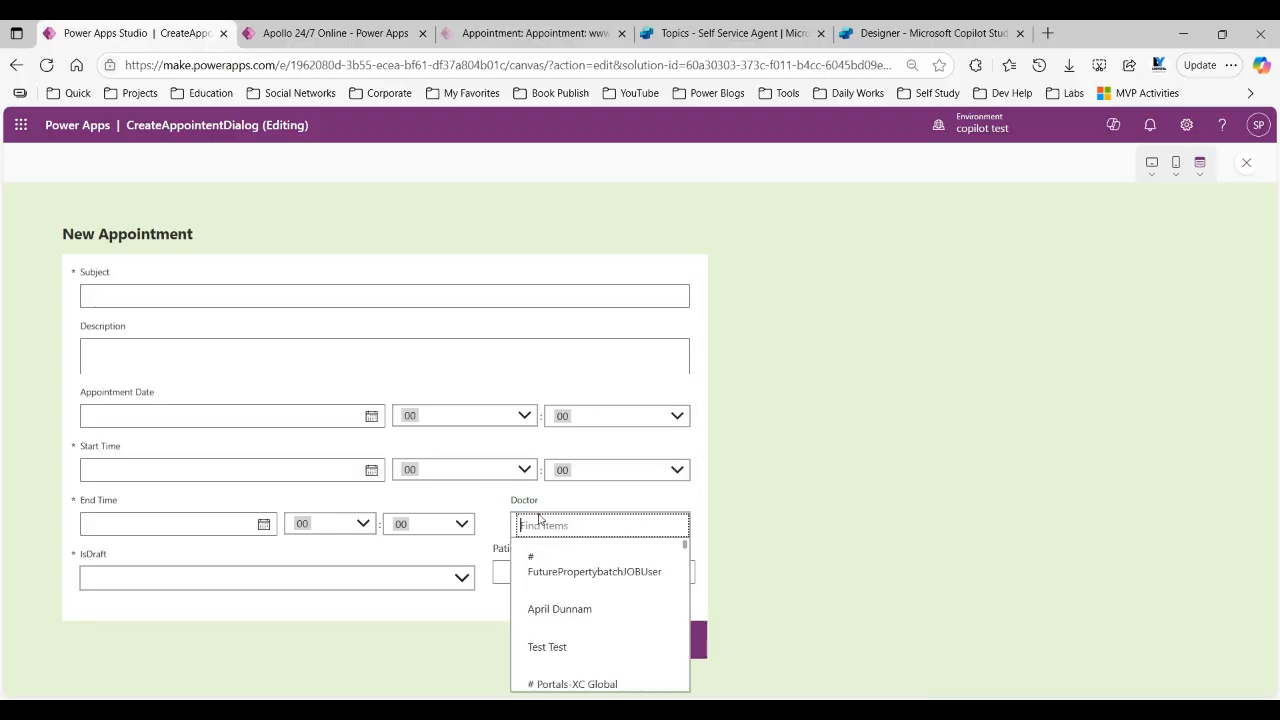
pyautogui.click(567, 522)
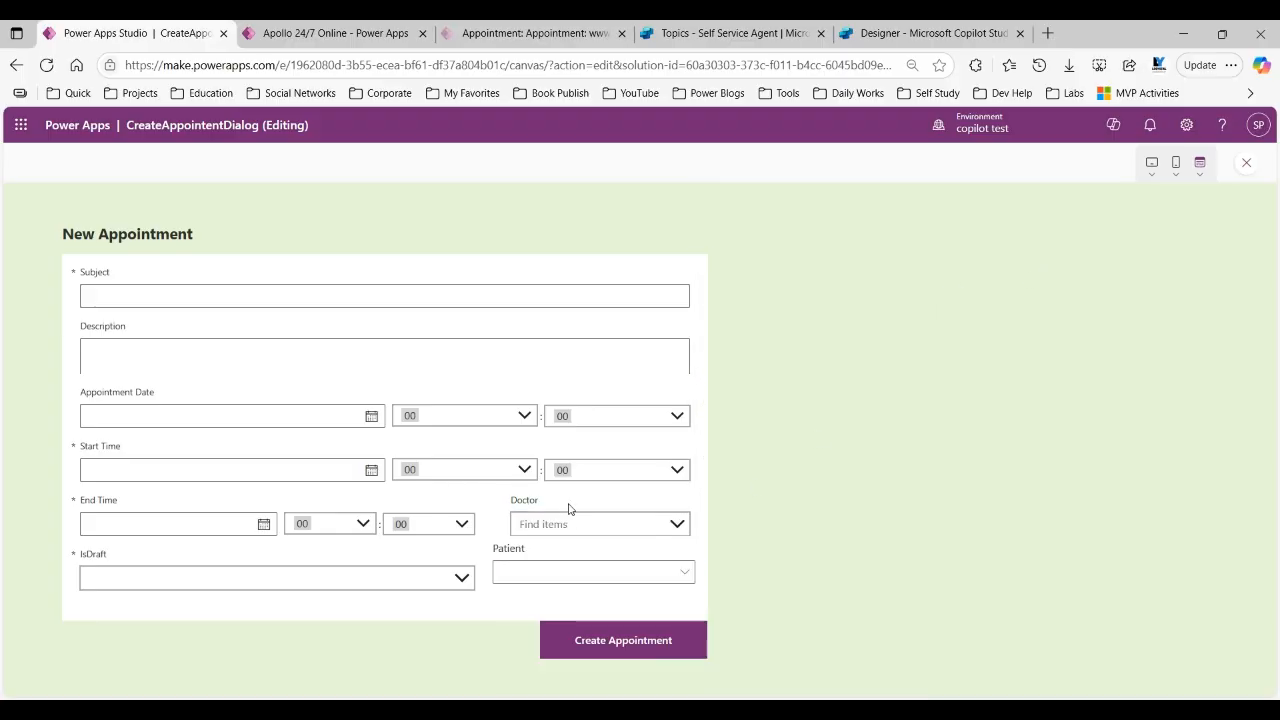
pyautogui.click(608, 545)
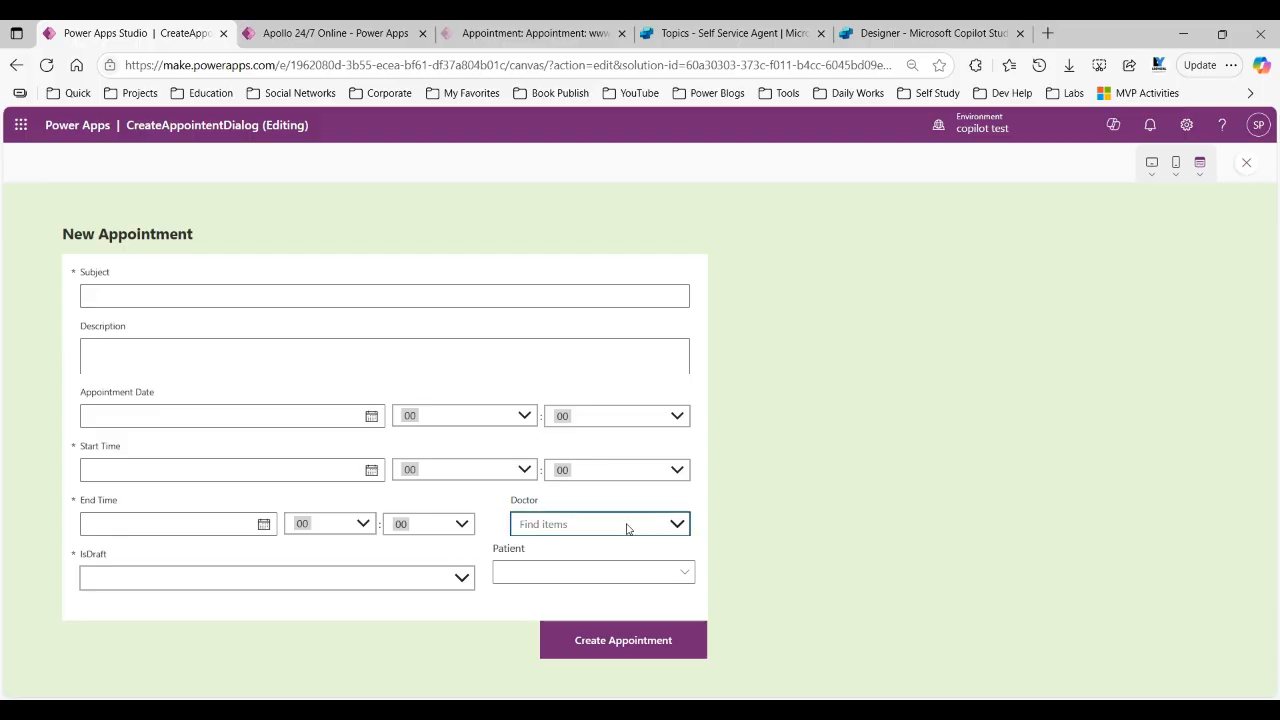
pyautogui.click(1246, 163)
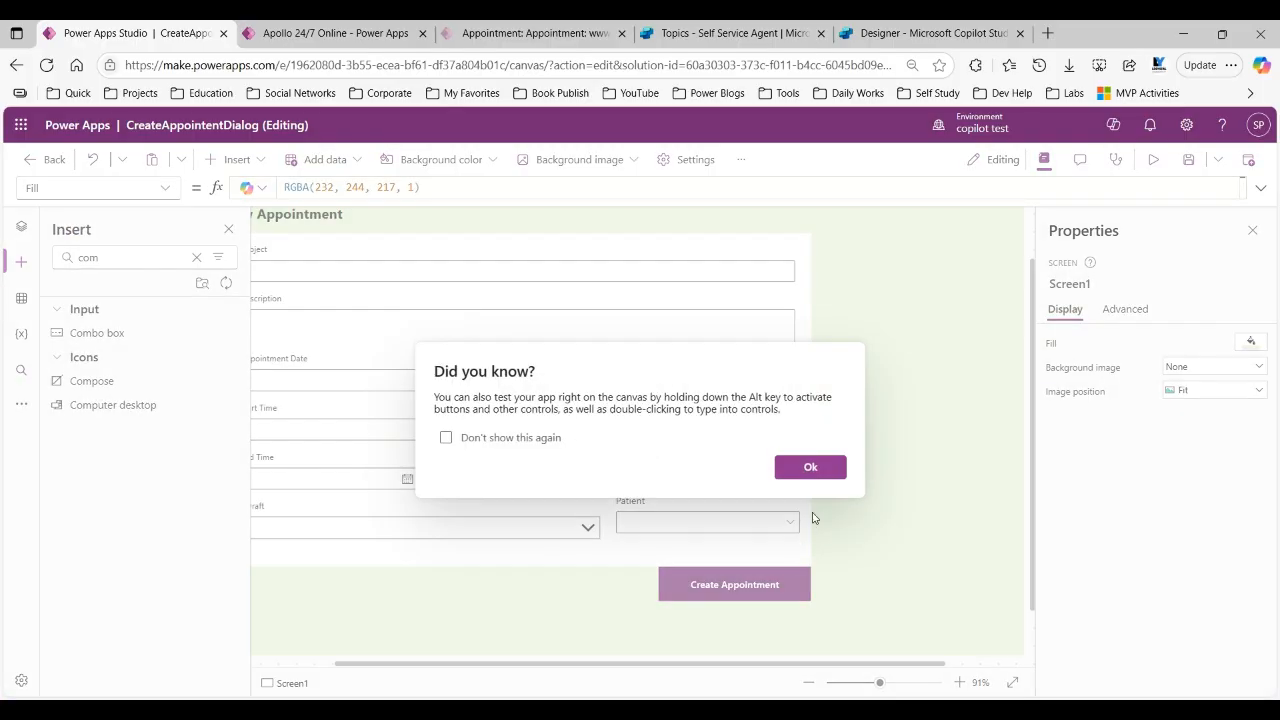
pyautogui.click(812, 466)
# Preview the form again and enter "sample visit" as both the subject and the description.
pyautogui.click(1153, 159)
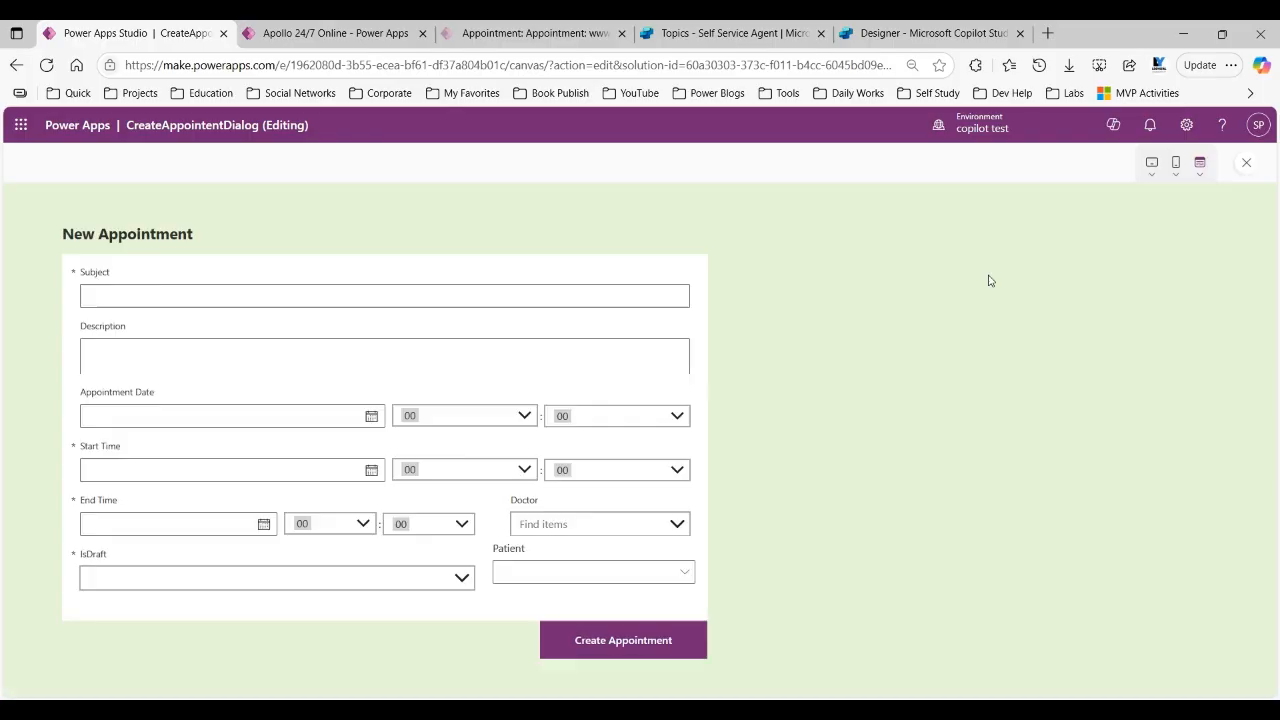
pyautogui.click(252, 295)
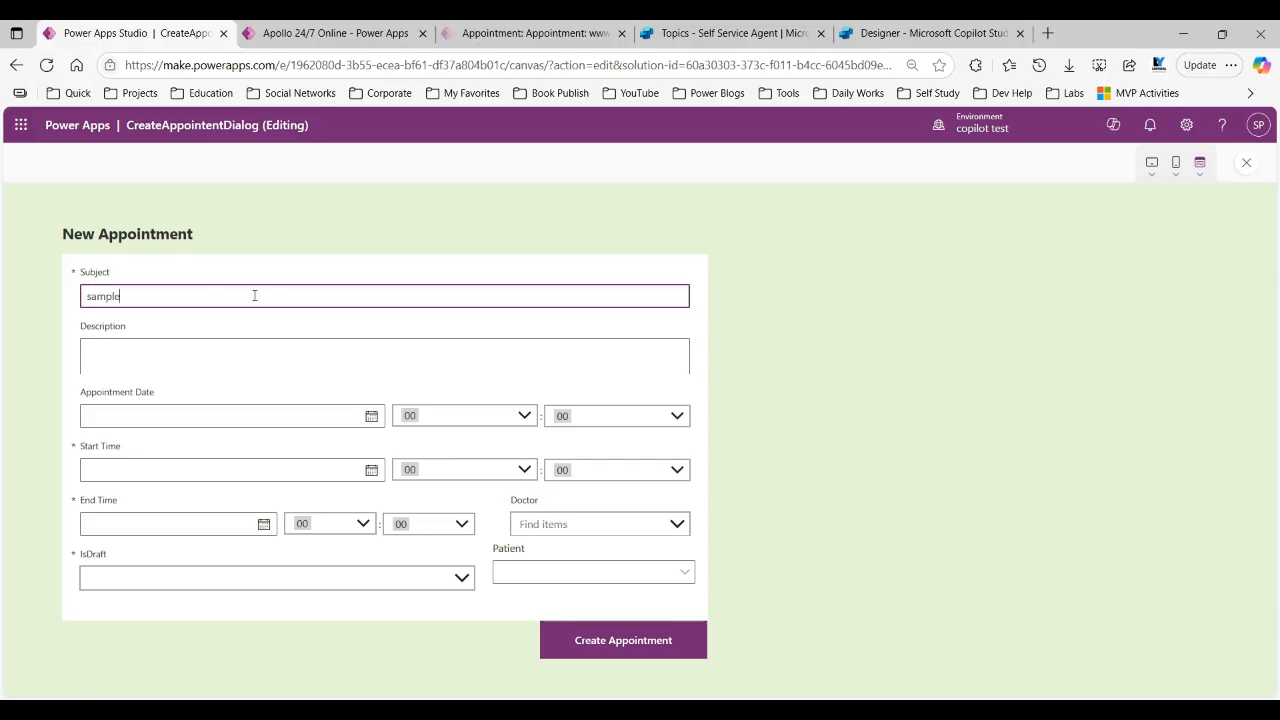
pyautogui.write('sample')
pyautogui.press('BackSpace')
pyautogui.press('BackSpace')
pyautogui.hotkey('ctrl', 'a')
pyautogui.hotkey('ctrl', 'c')
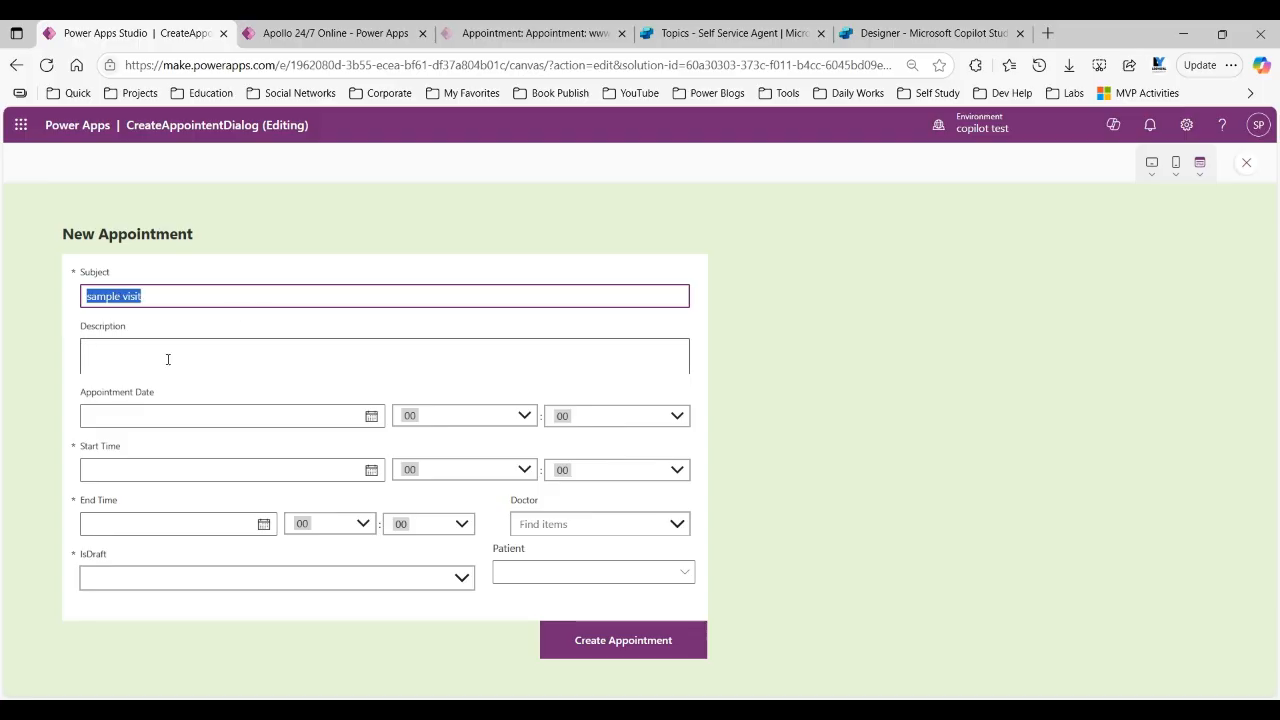
pyautogui.click(169, 357)
pyautogui.hotkey('ctrl', 'v')
# Set the appointment date and start date to 8/19/2025, the end date to 8/20/2025, and IsDraft to No.
pyautogui.click(378, 424)
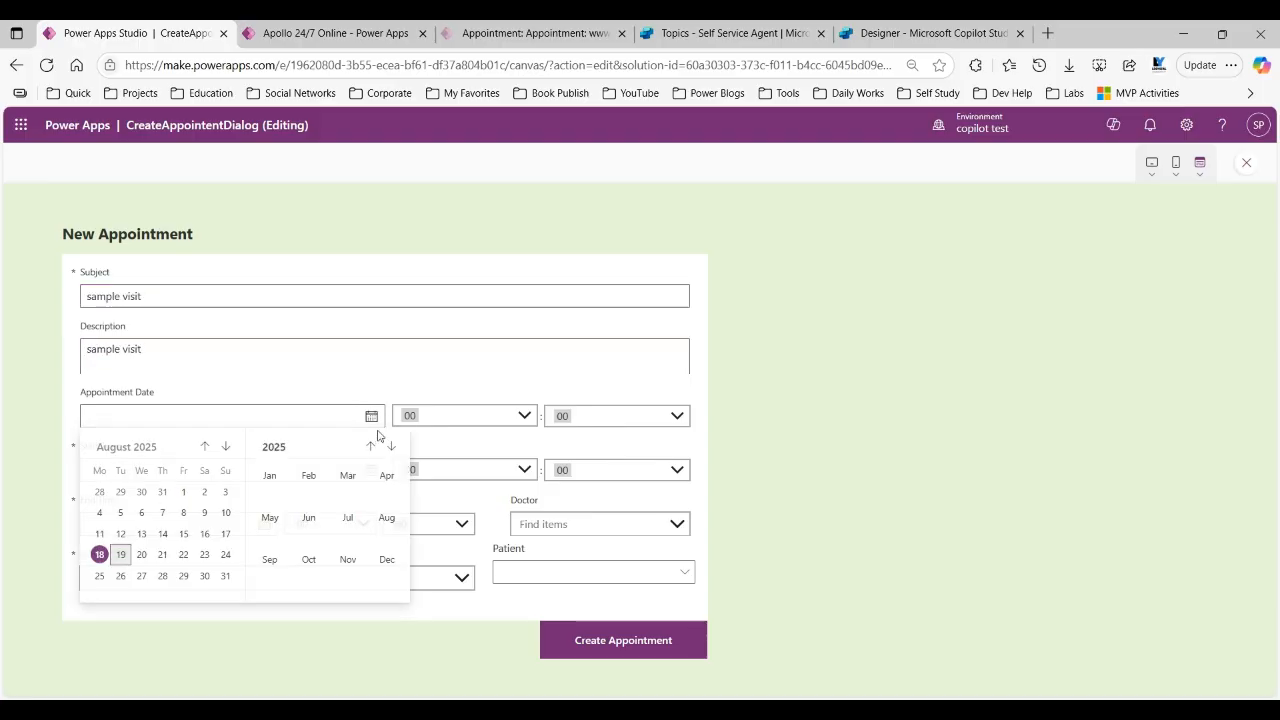
pyautogui.click(119, 556)
pyautogui.click(371, 470)
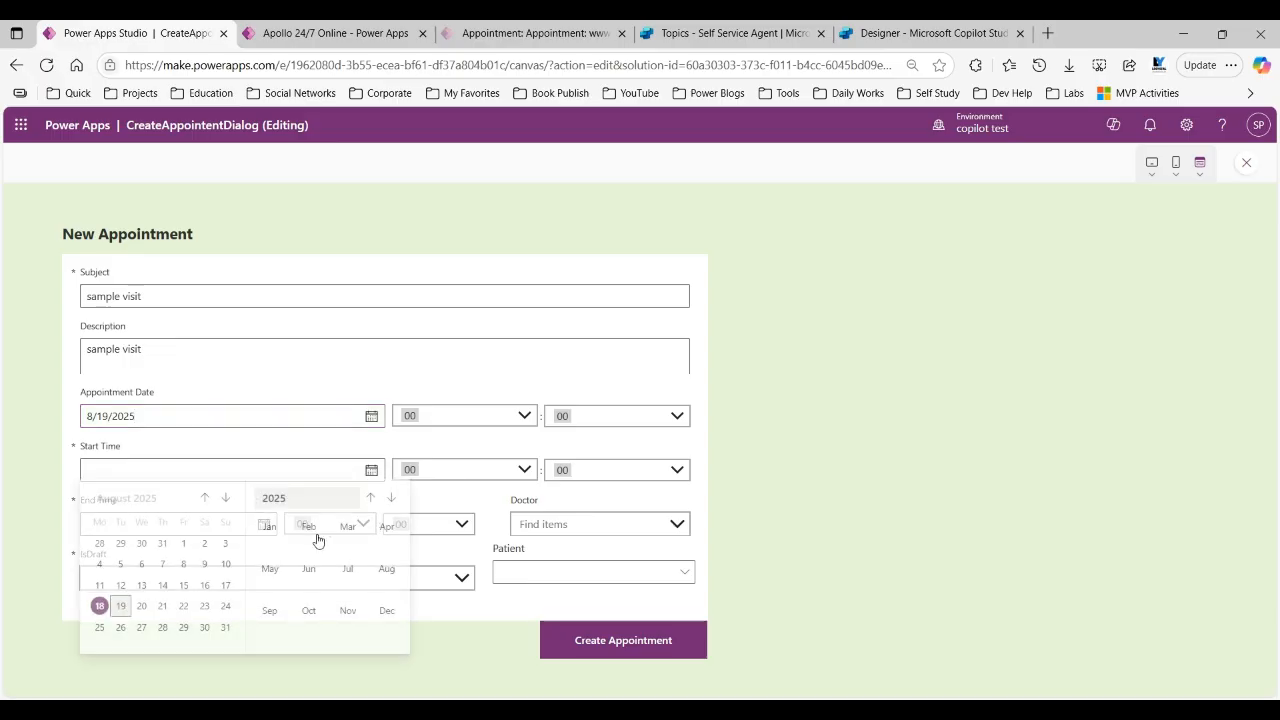
pyautogui.click(120, 609)
pyautogui.click(264, 524)
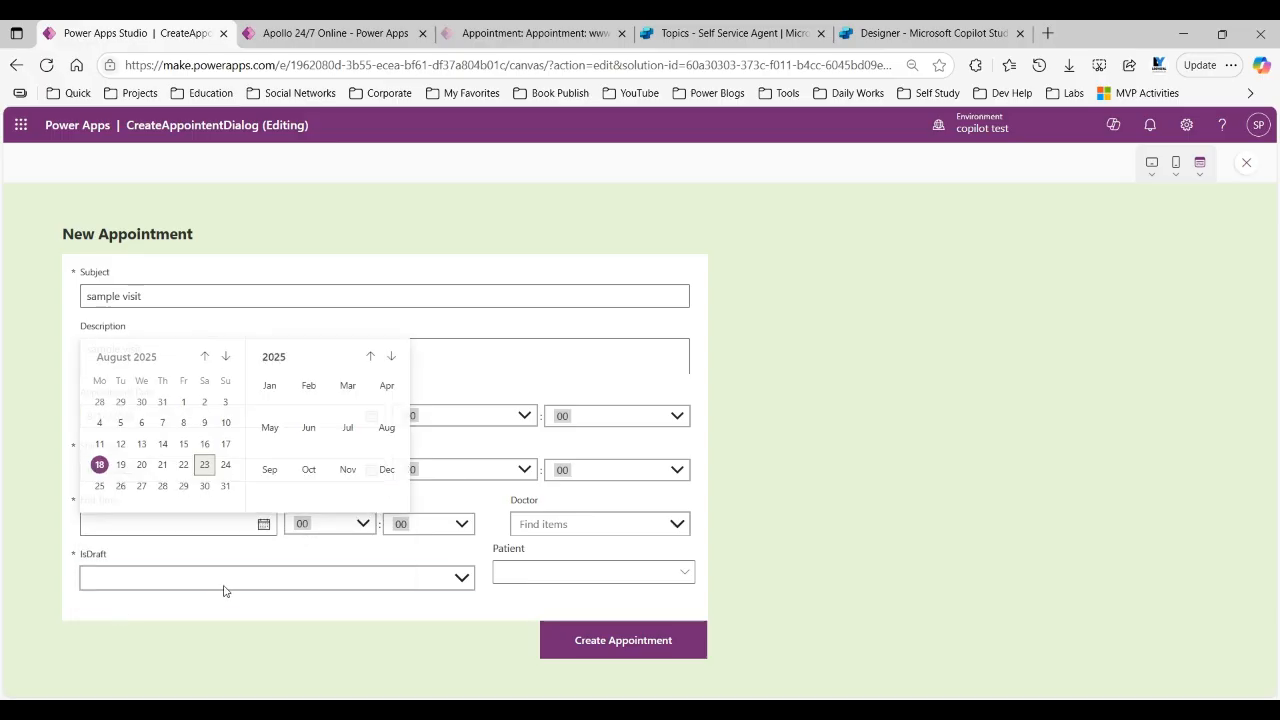
pyautogui.click(141, 464)
pyautogui.click(400, 580)
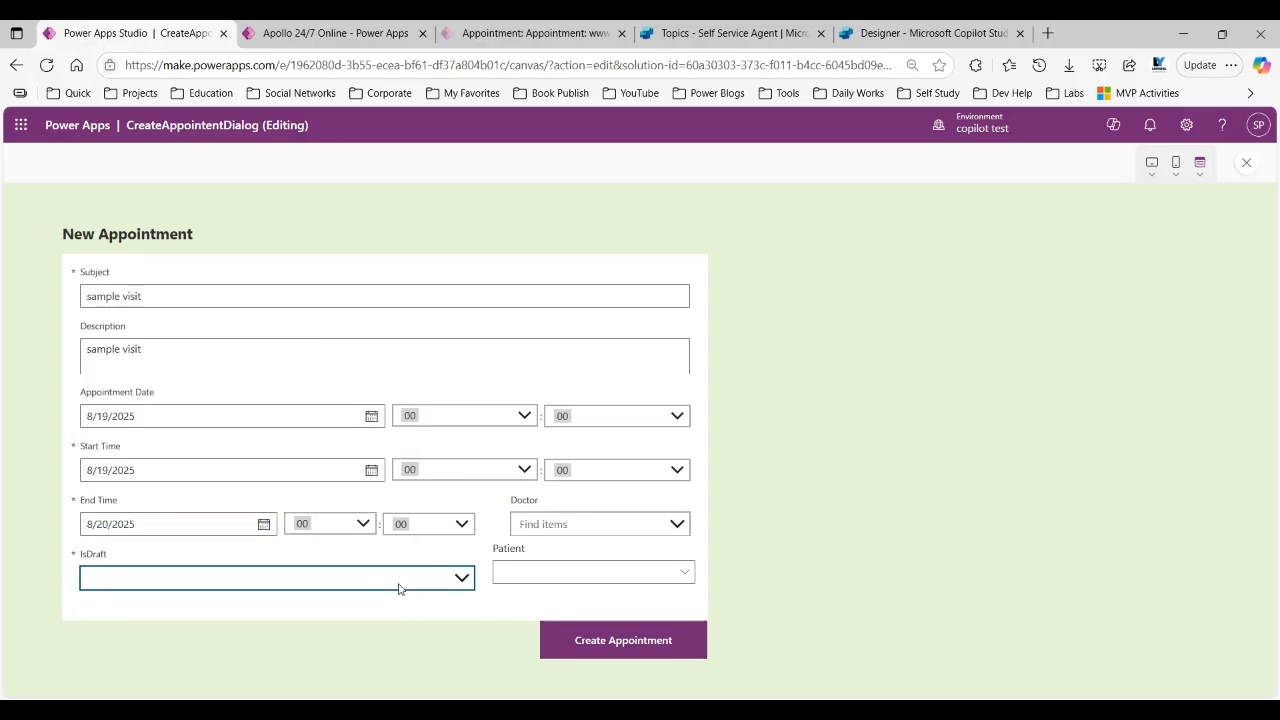
pyautogui.click(163, 572)
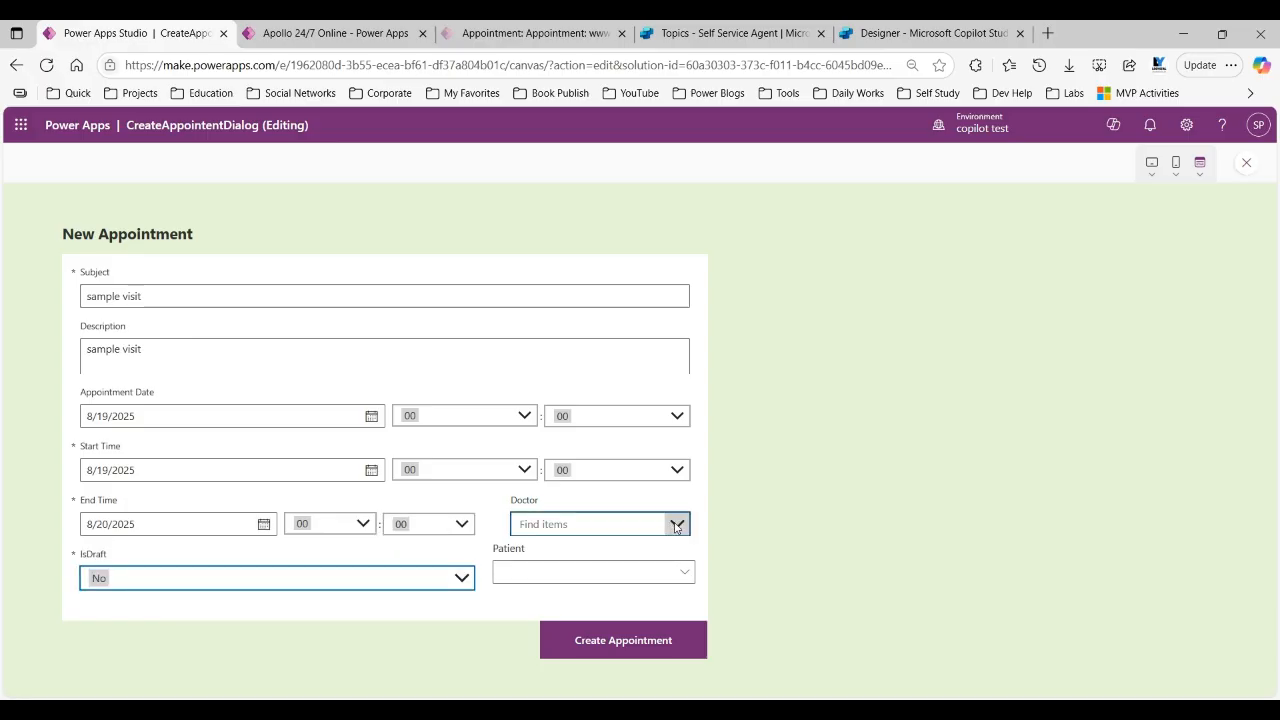
# Search the Doctor lookup by the doctor's name and choose the matching doctor.
pyautogui.click(670, 524)
pyautogui.write('d')
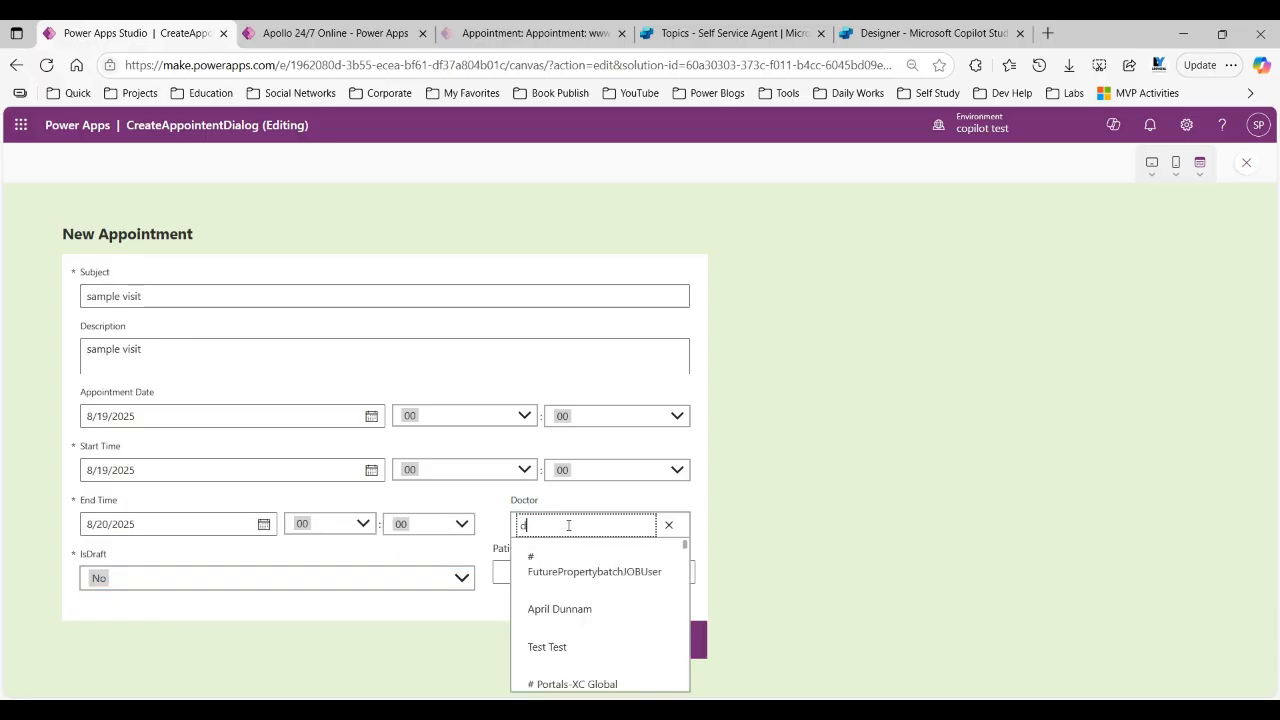
pyautogui.write('ik')
pyautogui.scroll(-5, 572, 610)
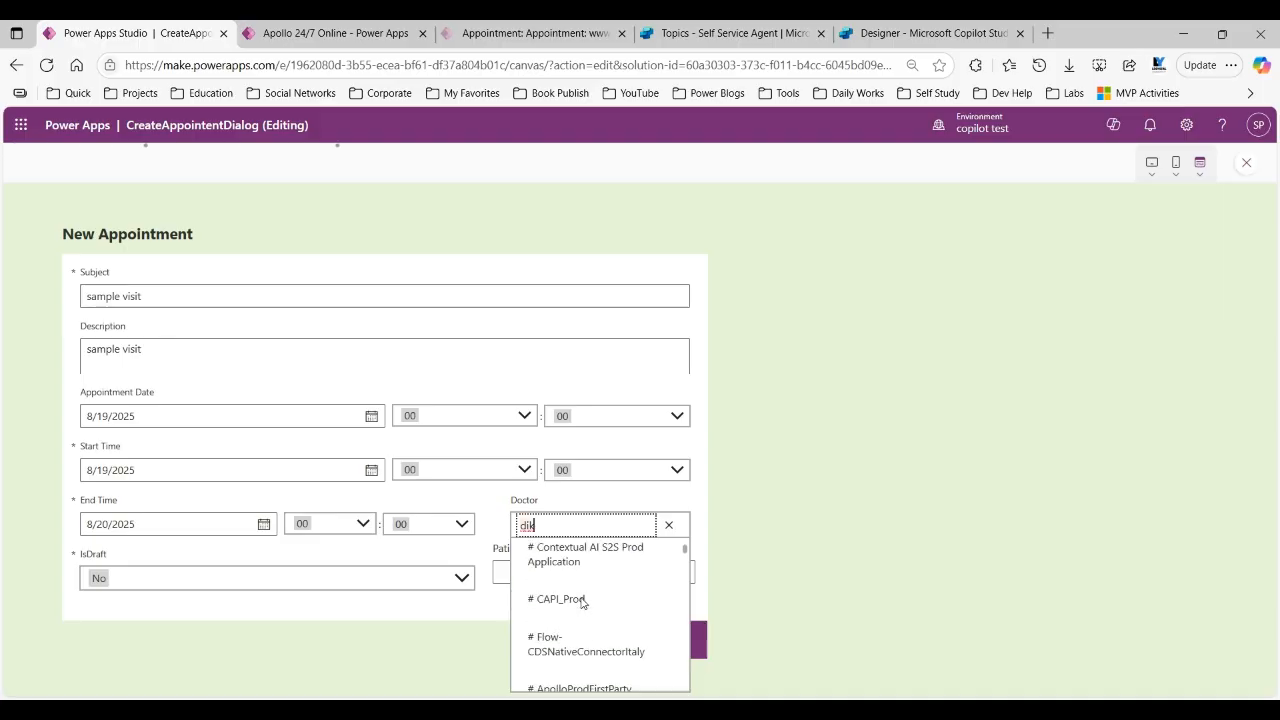
pyautogui.click(560, 557)
# Choose a contact in the Patient combo box and create the appointment.
pyautogui.click(572, 574)
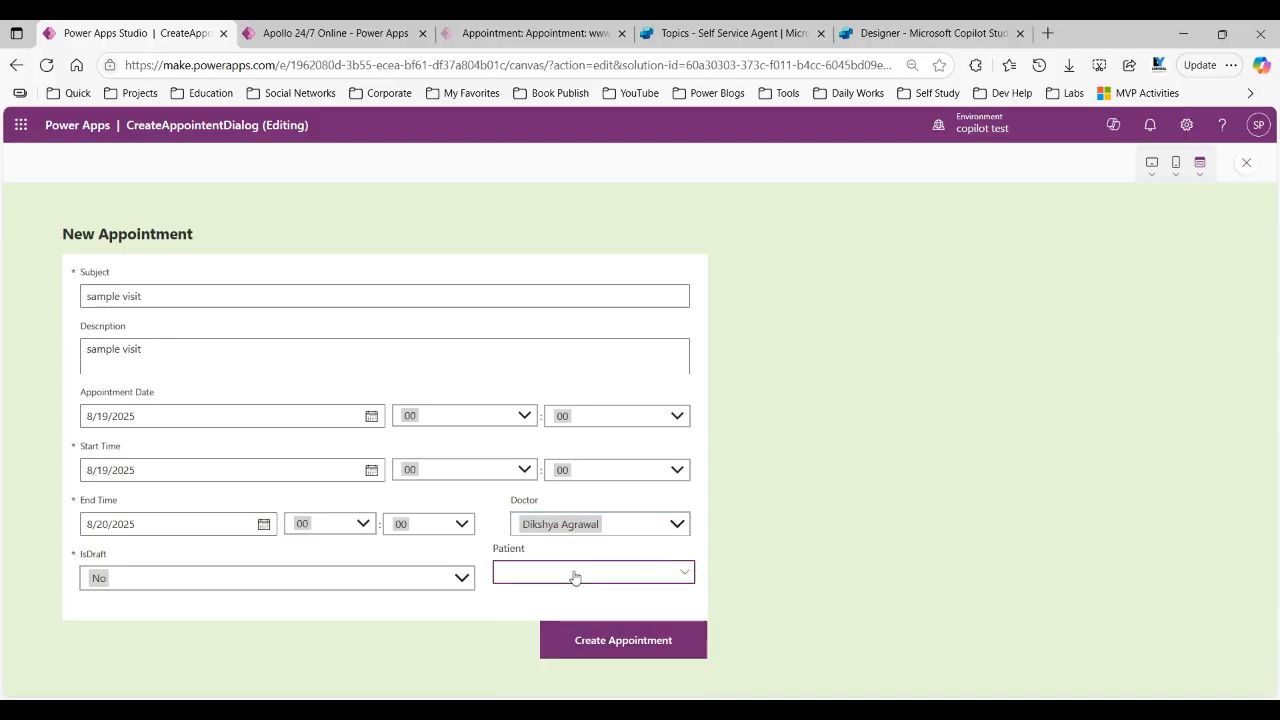
pyautogui.click(751, 405)
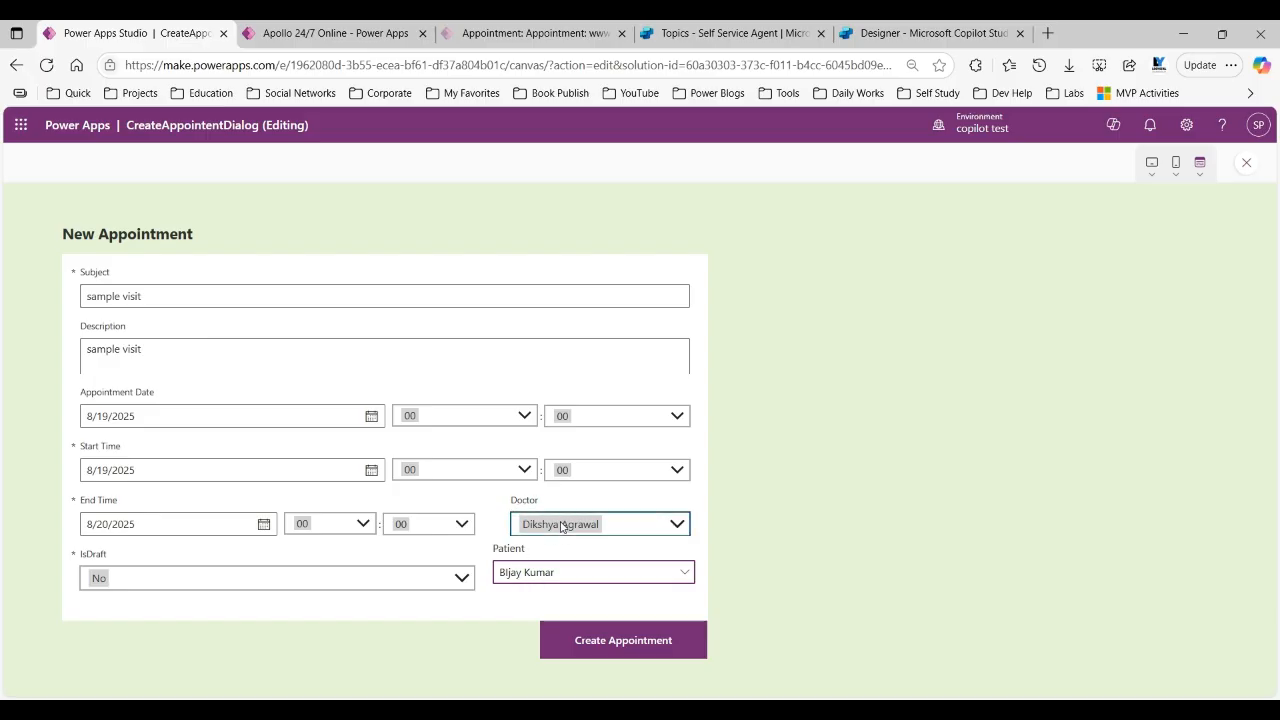
pyautogui.click(677, 641)
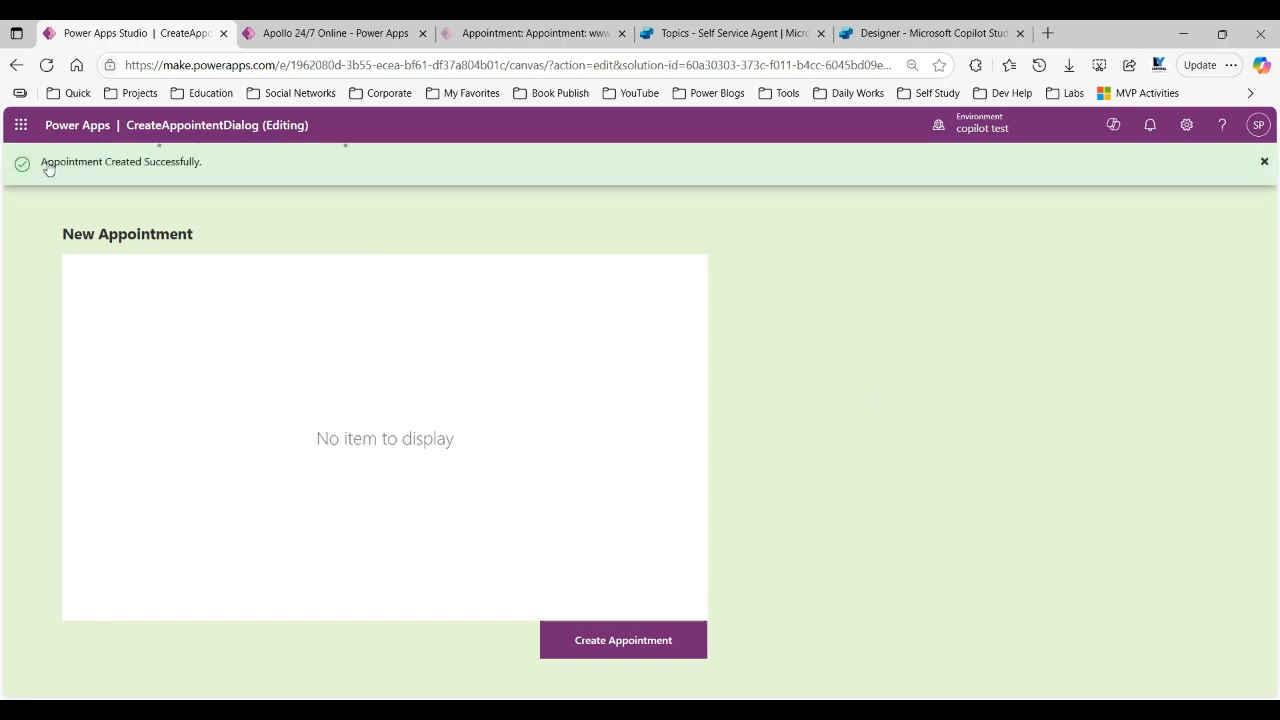
# Switch to the Apollo 24/7 Online app, open the "sample visit" record from My Appointments, and check its subject, doctor and patient.
pyautogui.click(522, 32)
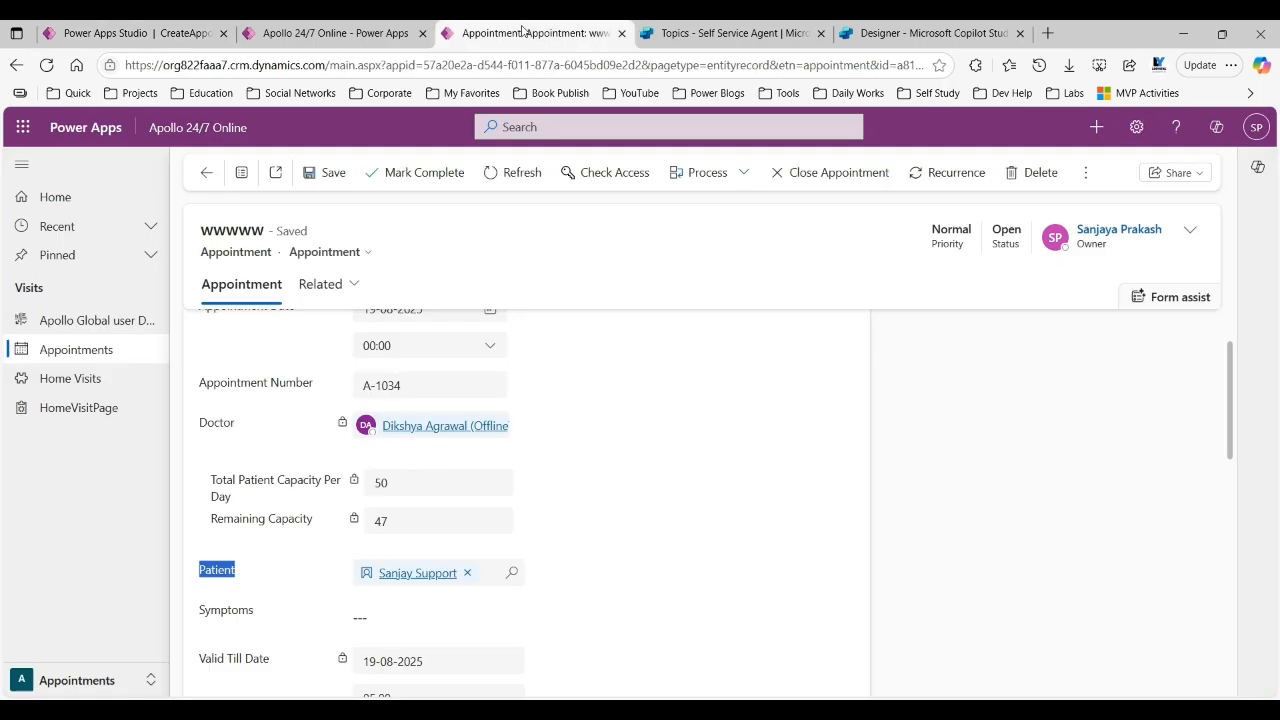
pyautogui.click(206, 172)
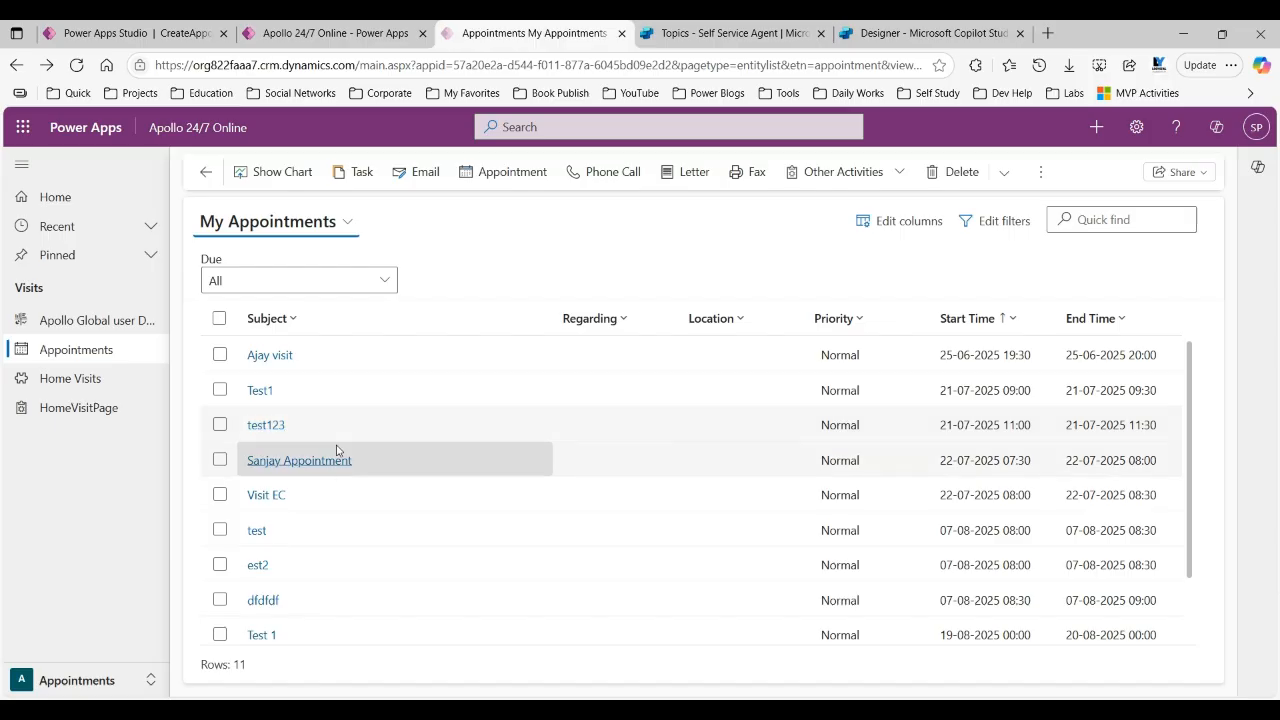
pyautogui.scroll(-2, 340, 480)
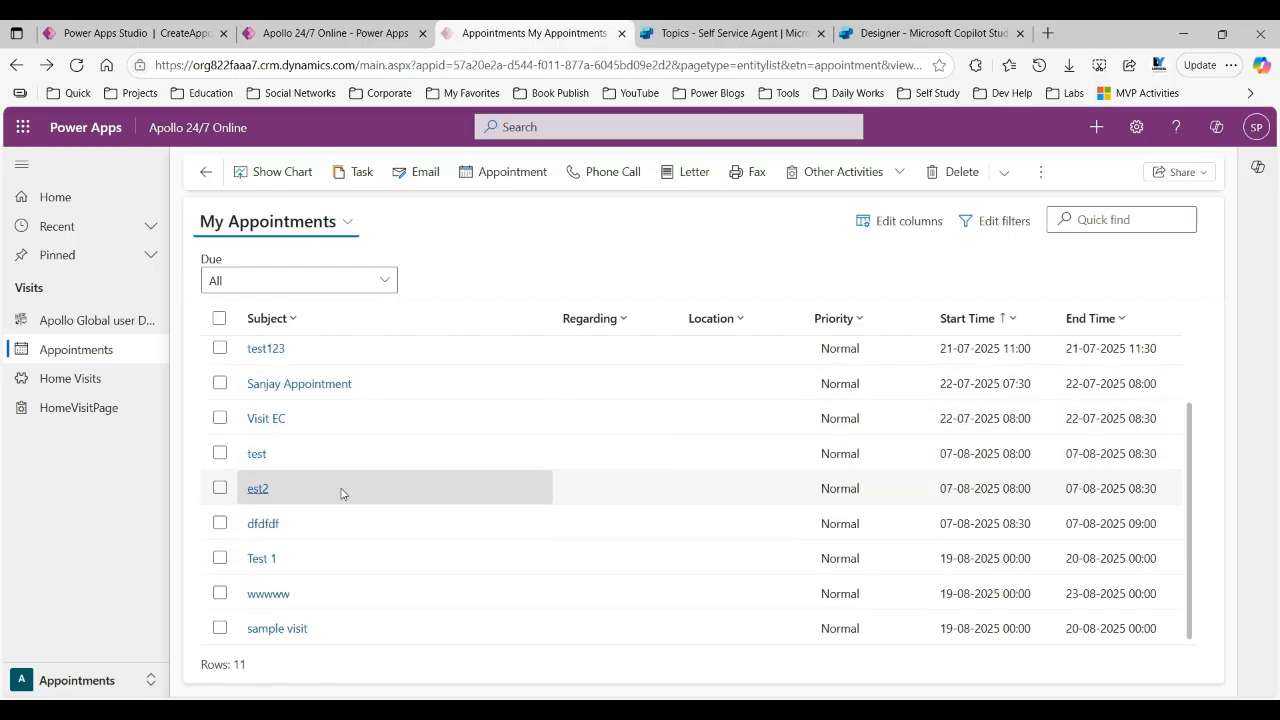
pyautogui.click(277, 629)
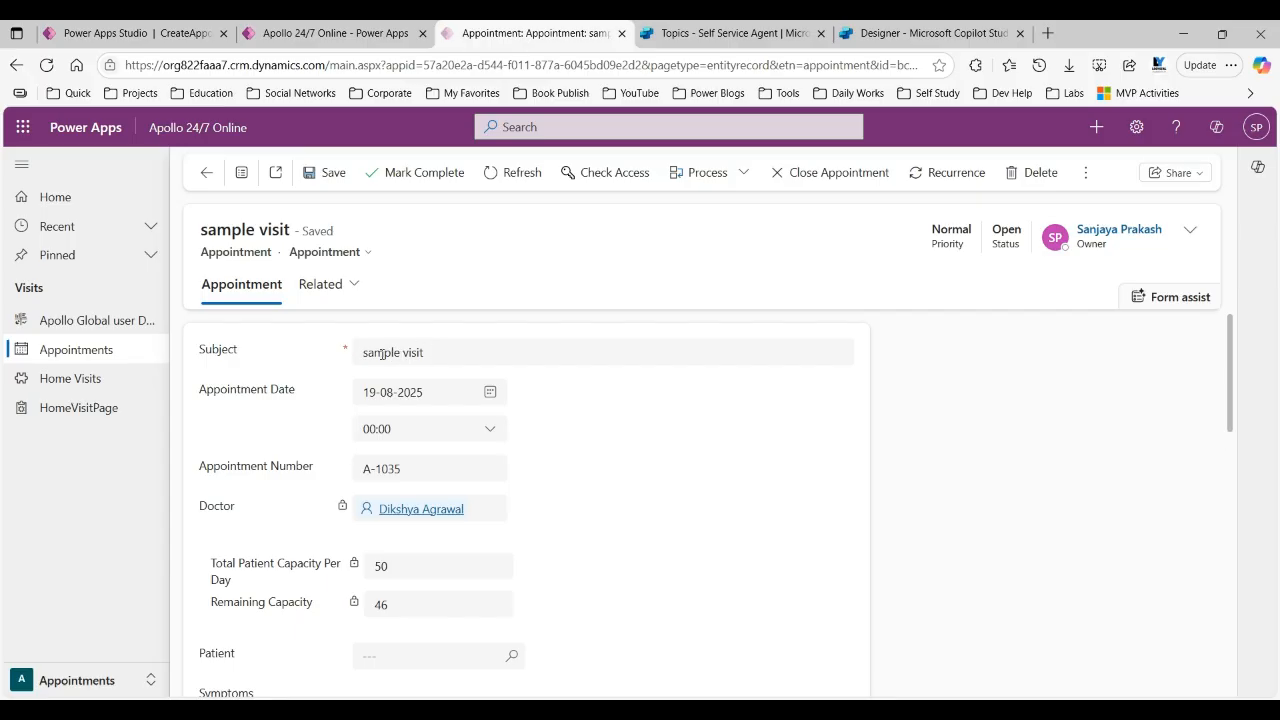
pyautogui.moveTo(381, 354); pyautogui.dragTo(483, 351)
pyautogui.click(654, 471)
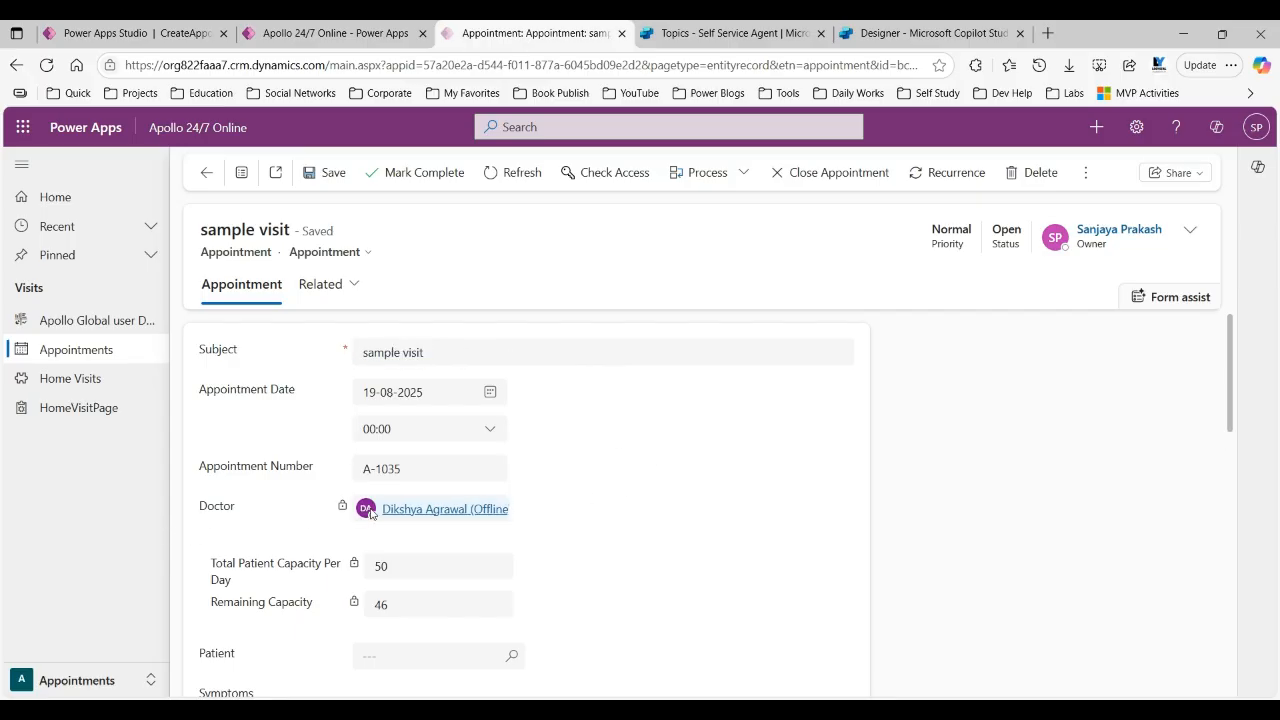
pyautogui.scroll(-3, 460, 500)
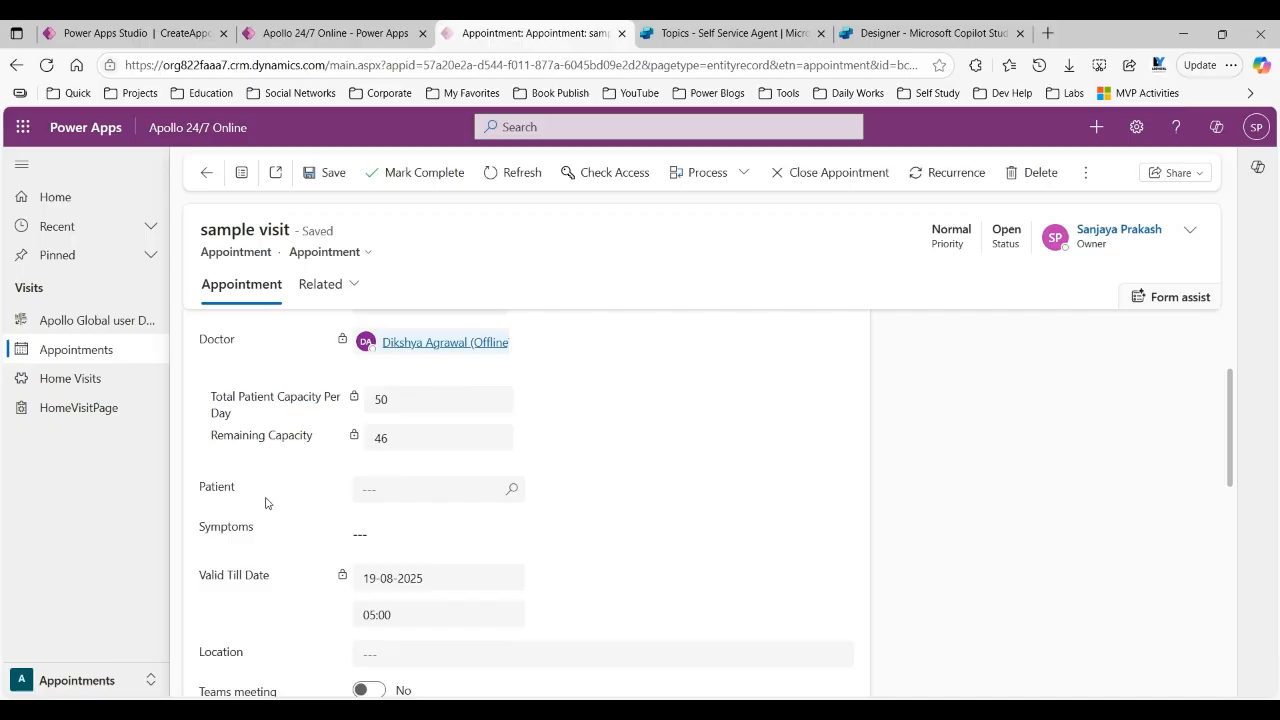
# Return to editing the CreateAppointentDialog app and switch formAppointmentCreate's default mode to Edit and back to New.
pyautogui.click(300, 35)
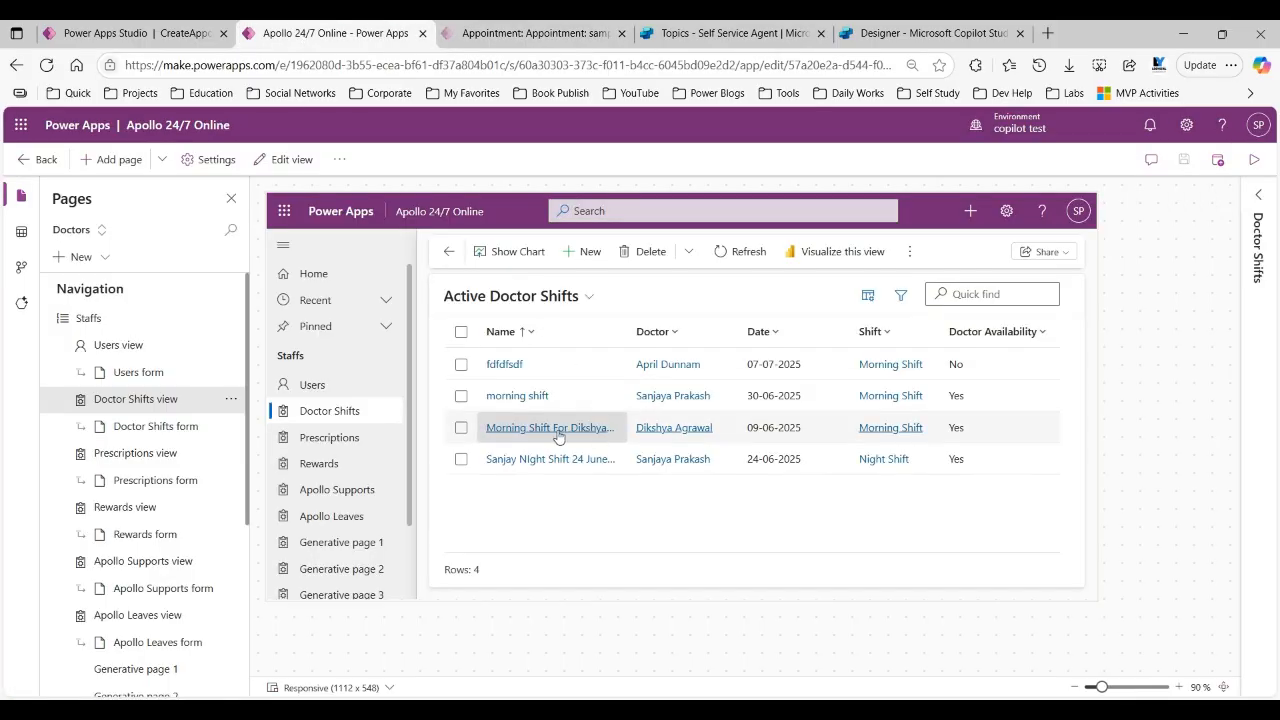
pyautogui.click(133, 38)
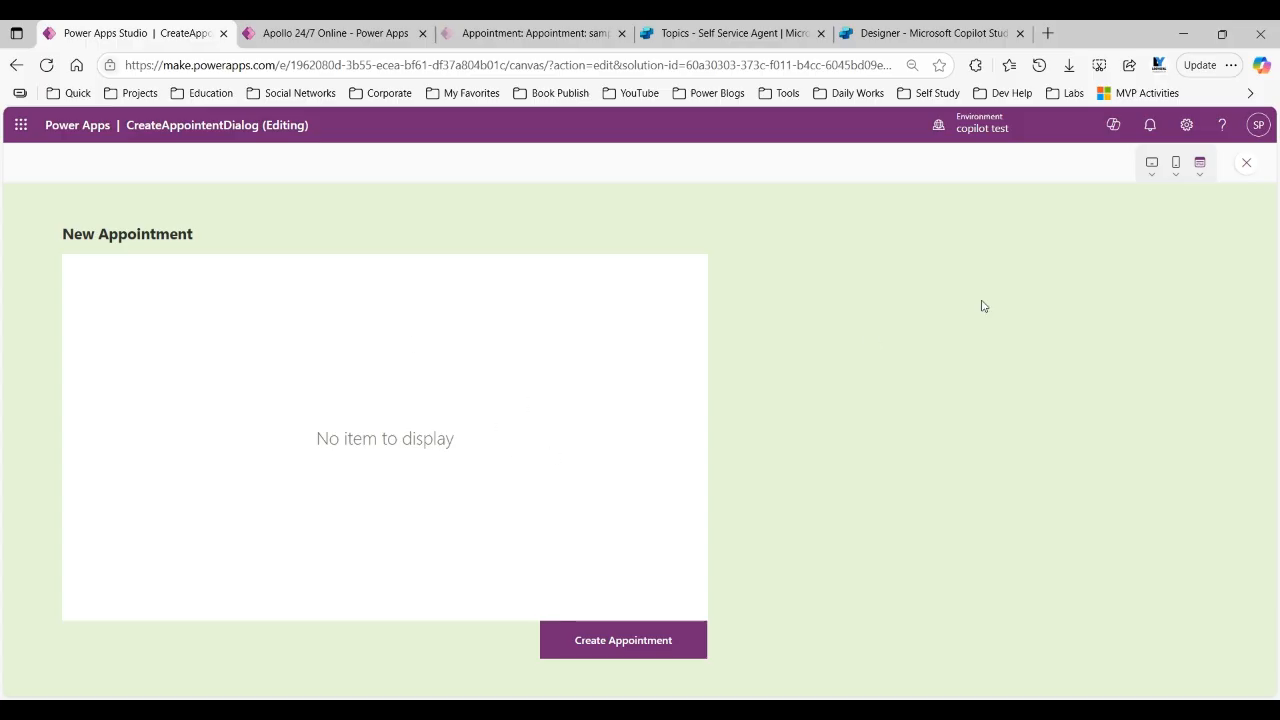
pyautogui.click(1247, 166)
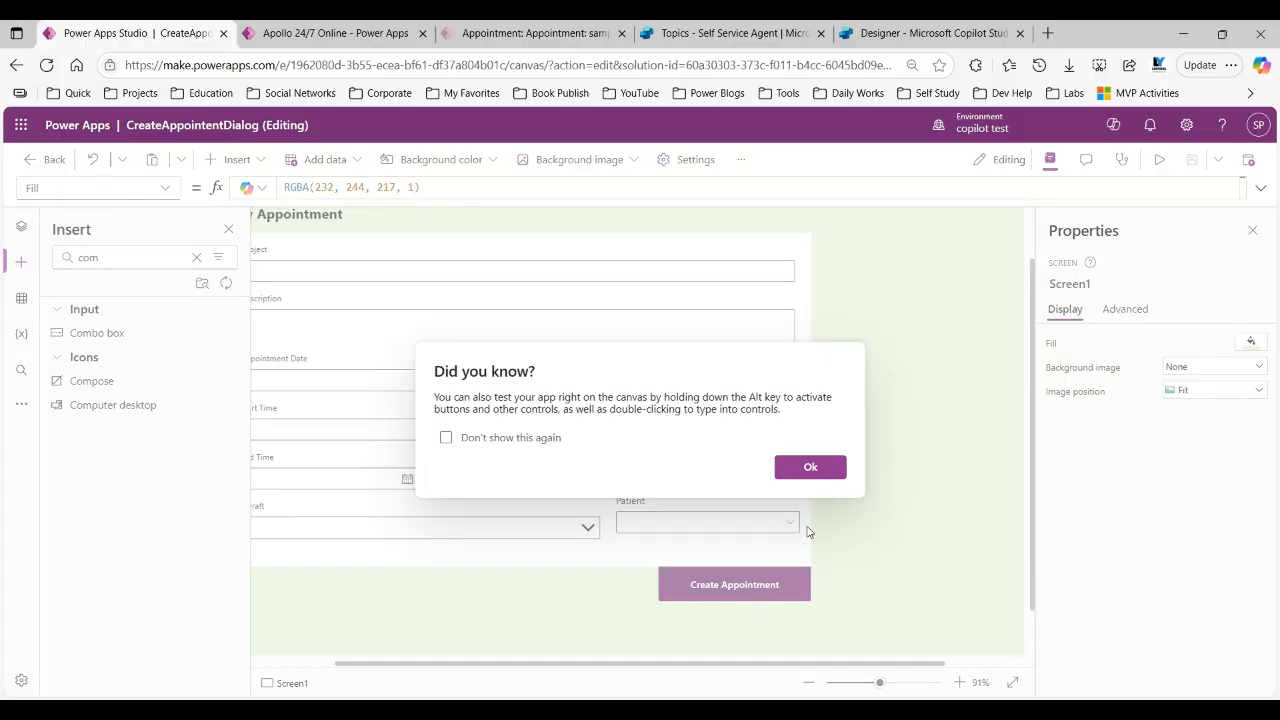
pyautogui.click(810, 467)
pyautogui.click(806, 546)
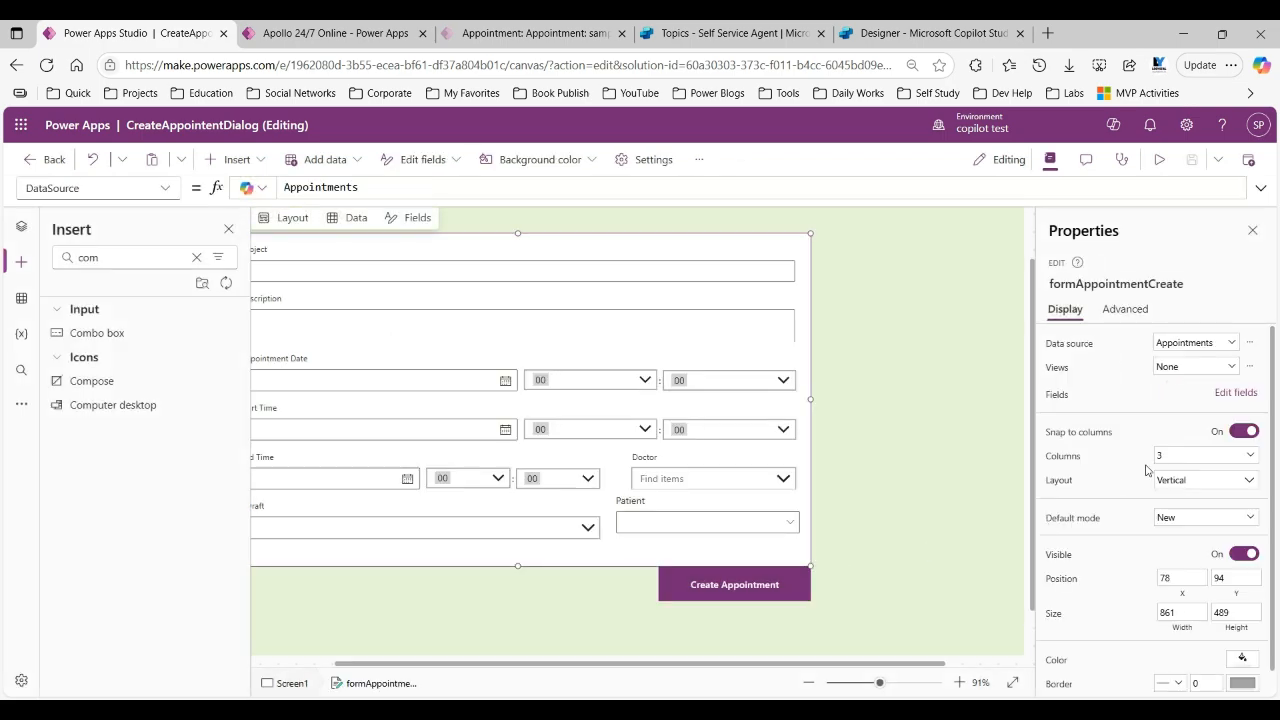
pyautogui.click(1178, 517)
pyautogui.click(1178, 535)
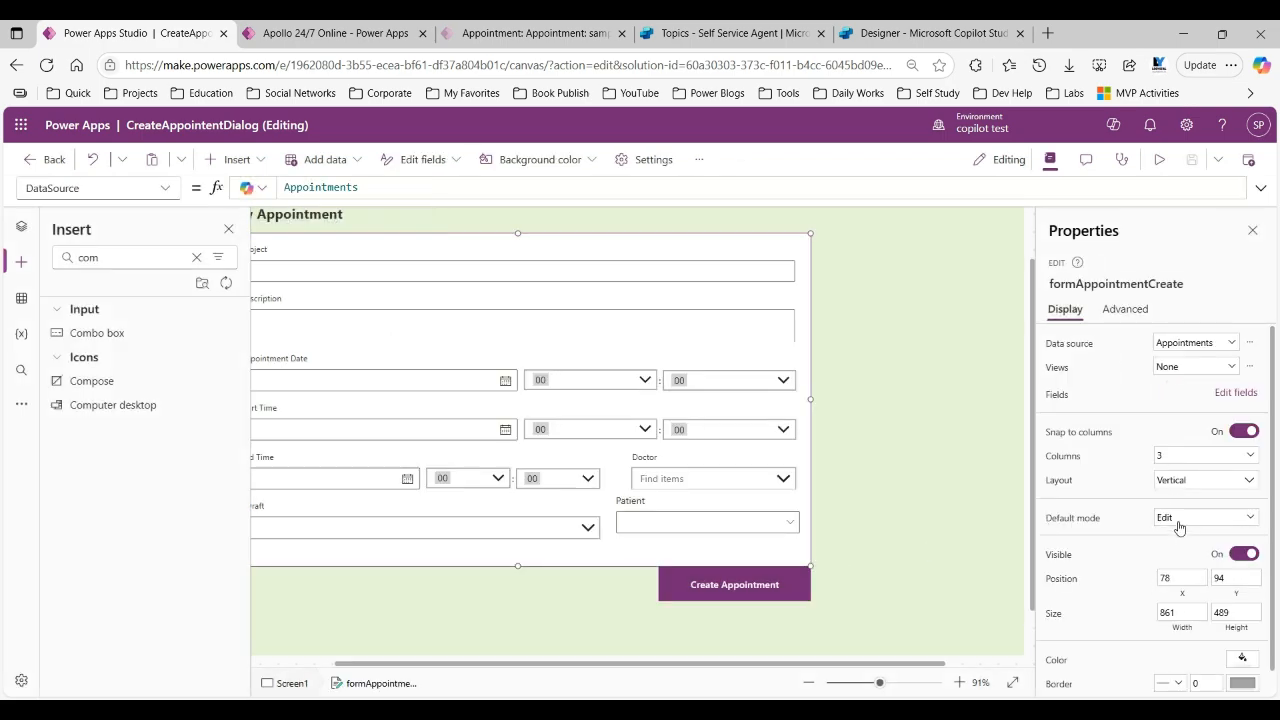
pyautogui.click(1178, 517)
pyautogui.click(1170, 572)
# Preview the appointment form and view the contacts offered by the Patient combo box.
pyautogui.click(1159, 159)
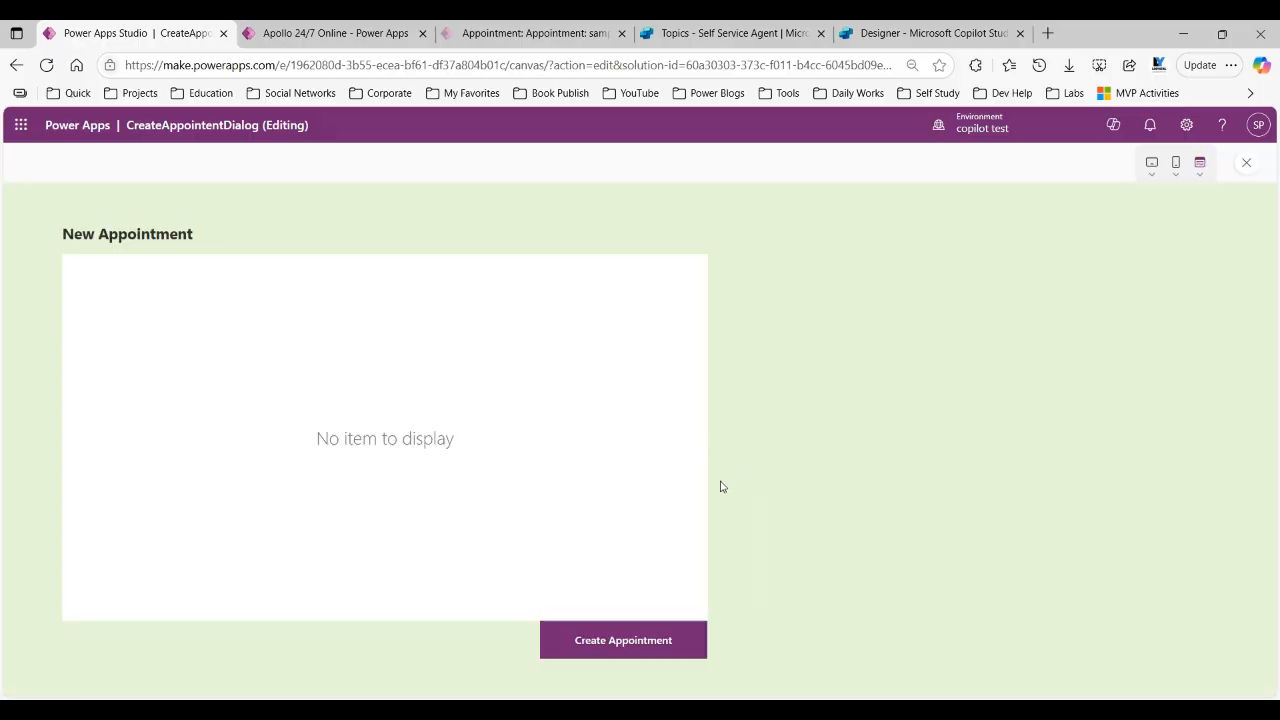
pyautogui.click(1247, 164)
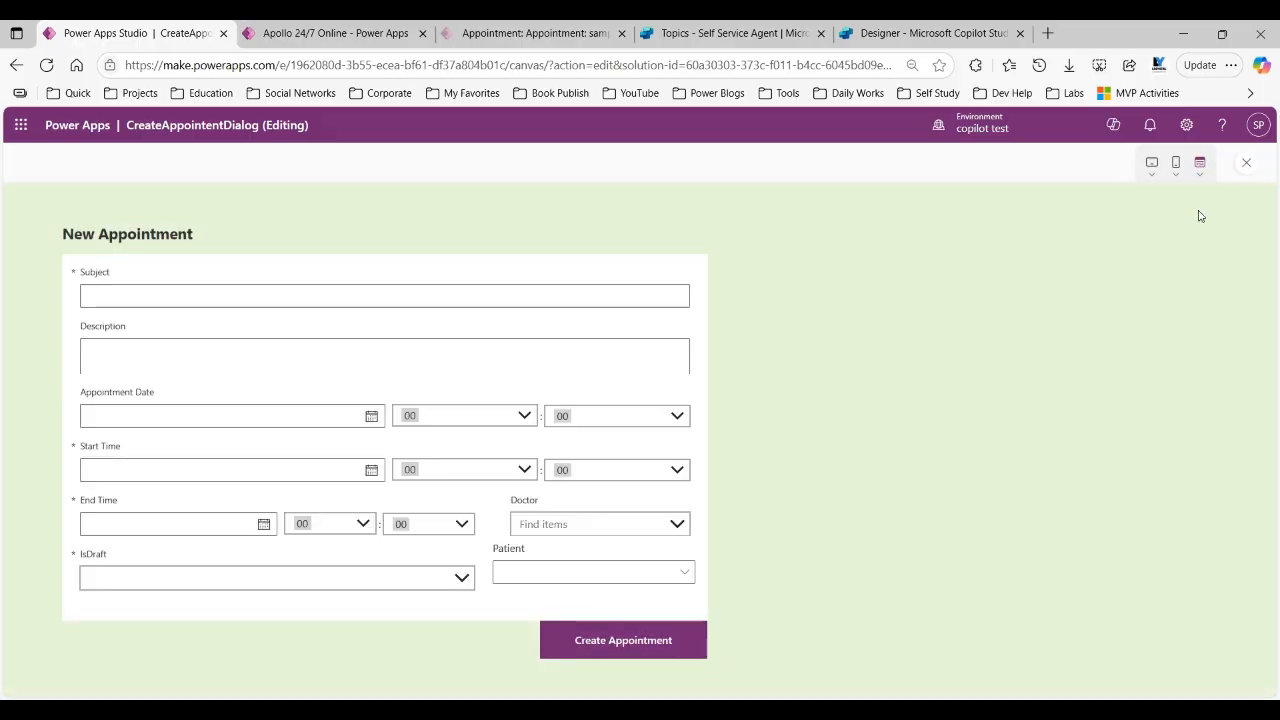
pyautogui.click(682, 571)
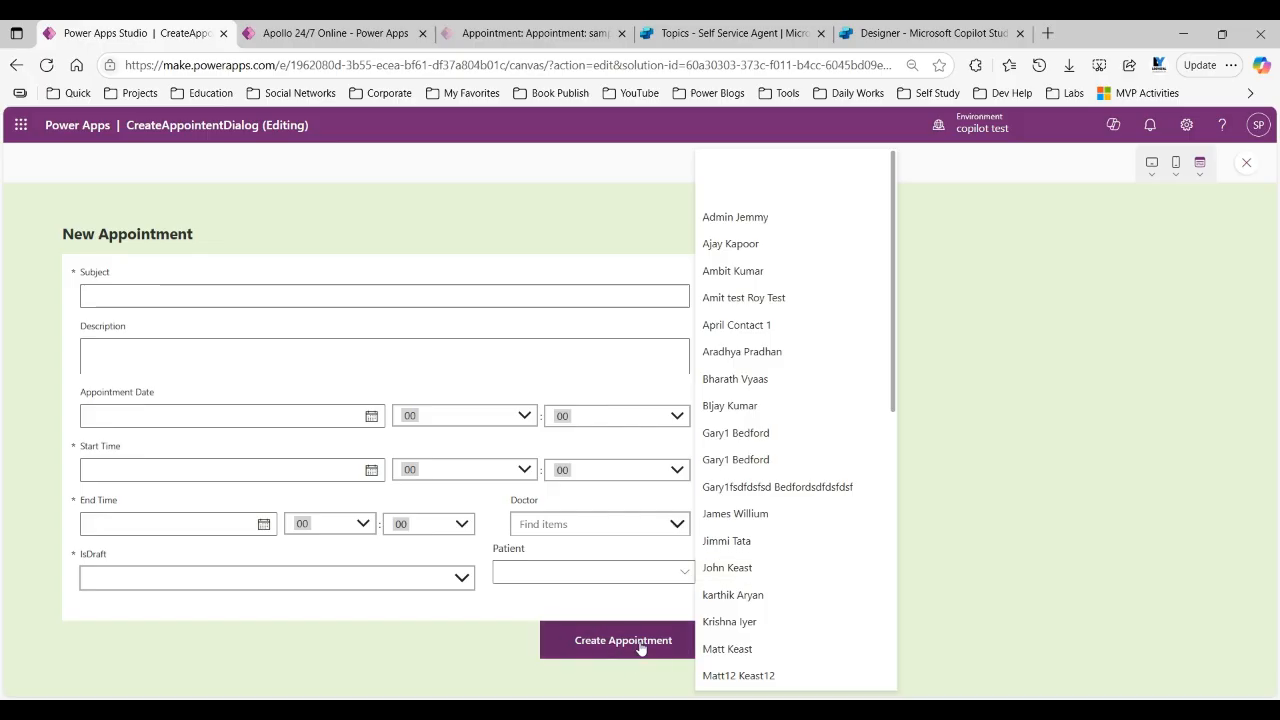
pyautogui.click(719, 129)
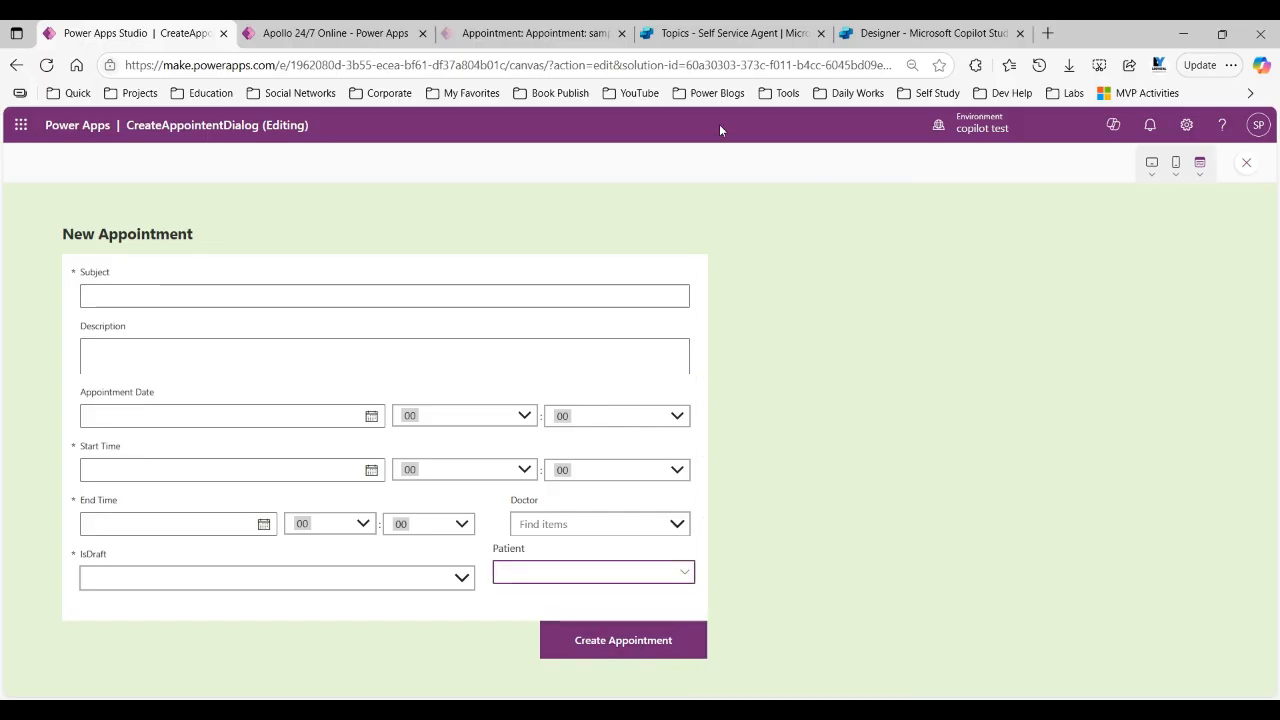
# Check the Patient field on the "sample visit" record in Apollo 24/7 Online.
pyautogui.click(340, 33)
pyautogui.click(538, 33)
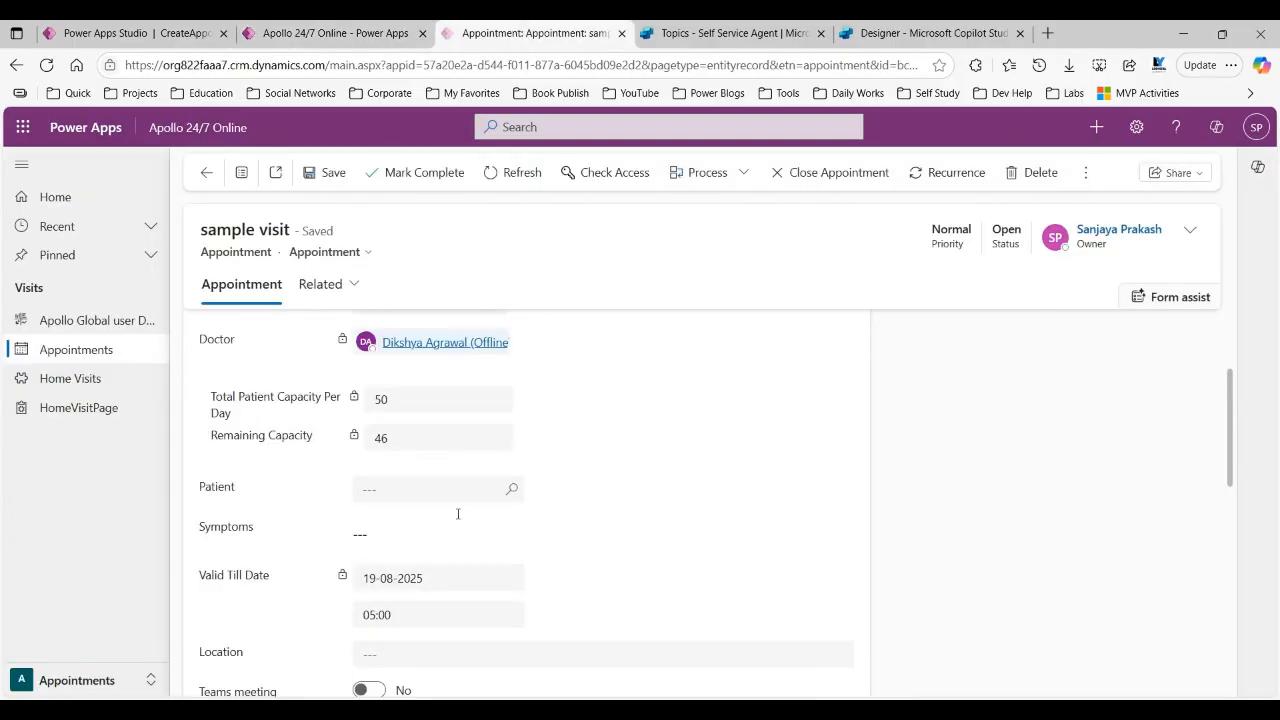
pyautogui.moveTo(212, 488); pyautogui.dragTo(267, 488)
# Return to editing the CreateAppointentDialog form and inspect the Patient data card, its combo box and its label.
pyautogui.click(180, 36)
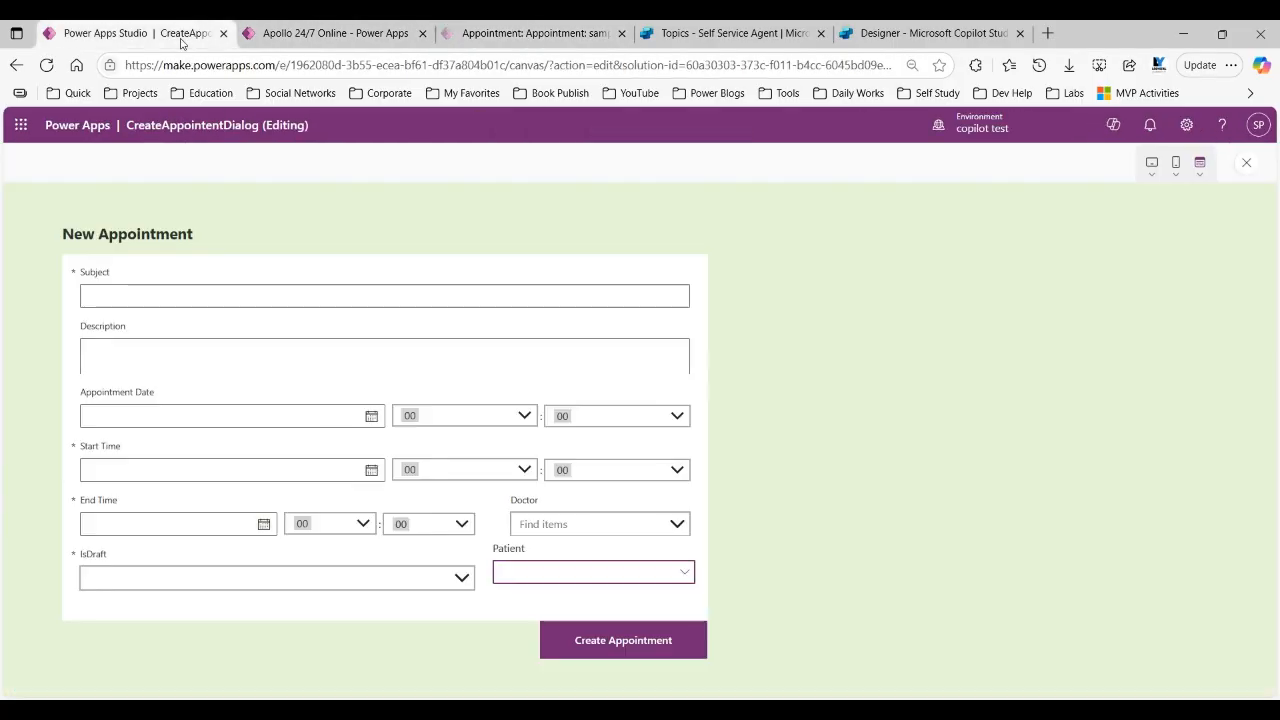
pyautogui.click(1248, 163)
pyautogui.click(813, 467)
pyautogui.click(660, 535)
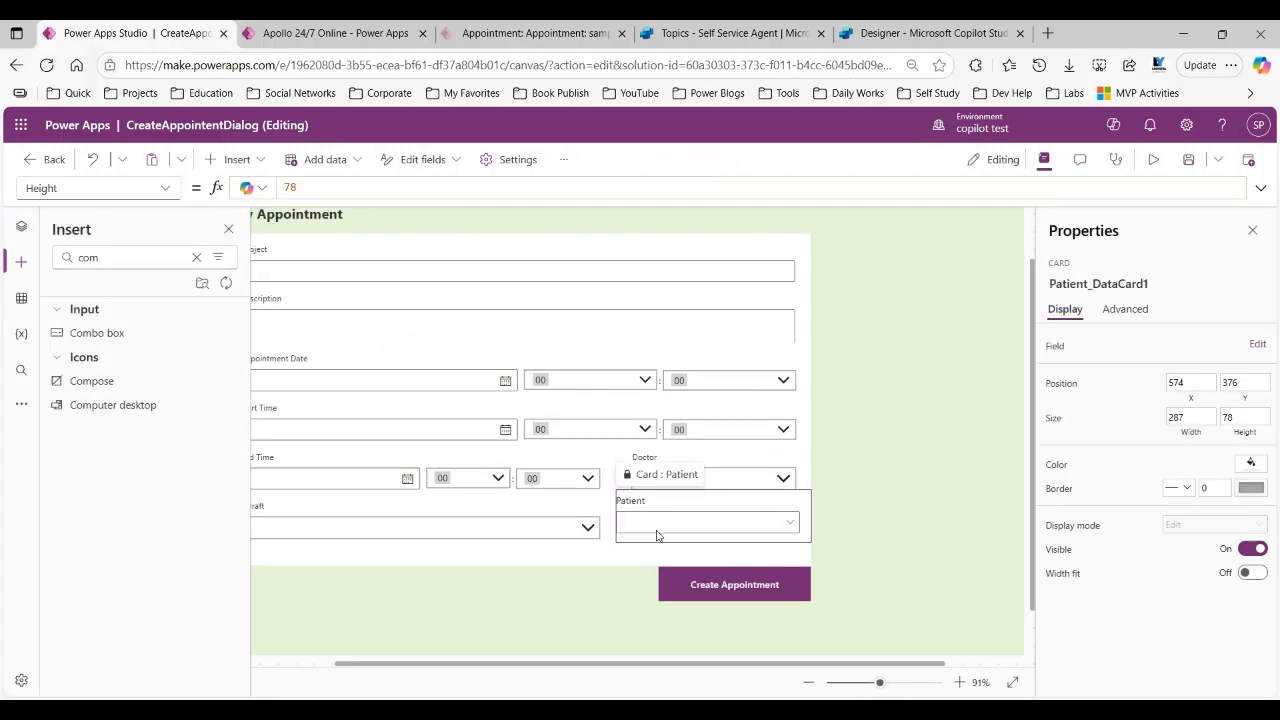
pyautogui.click(680, 525)
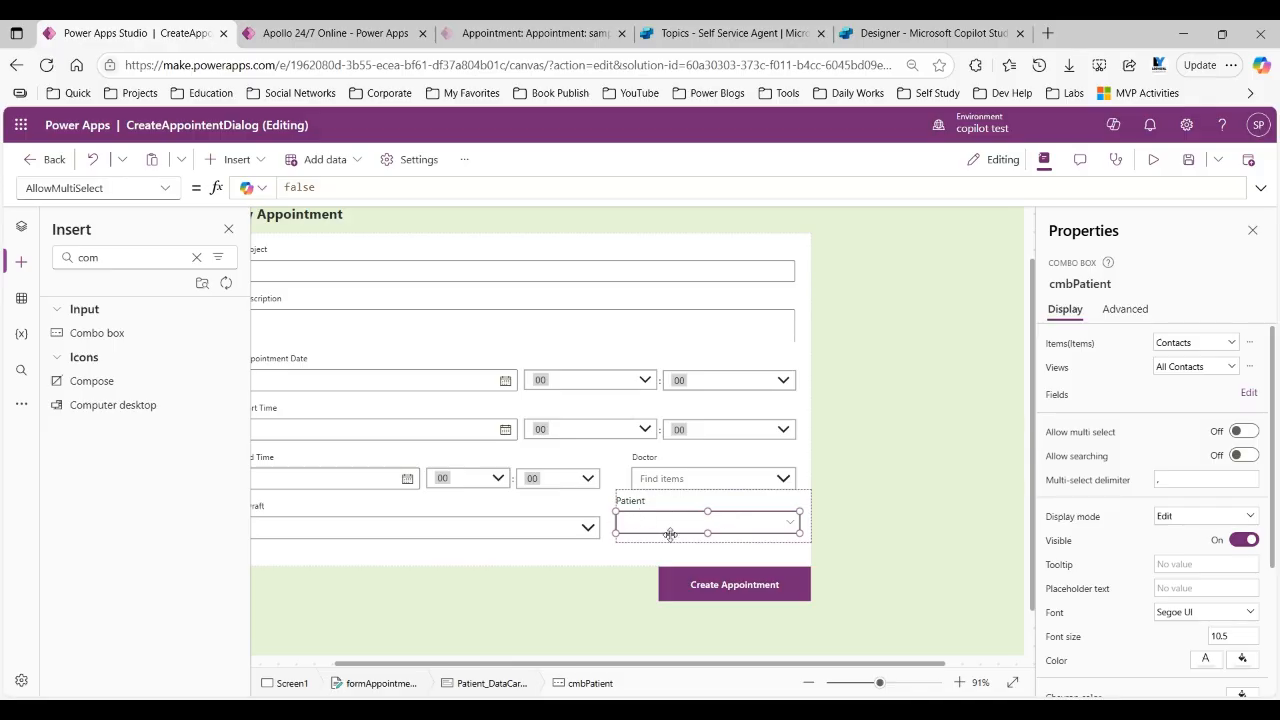
pyautogui.click(622, 496)
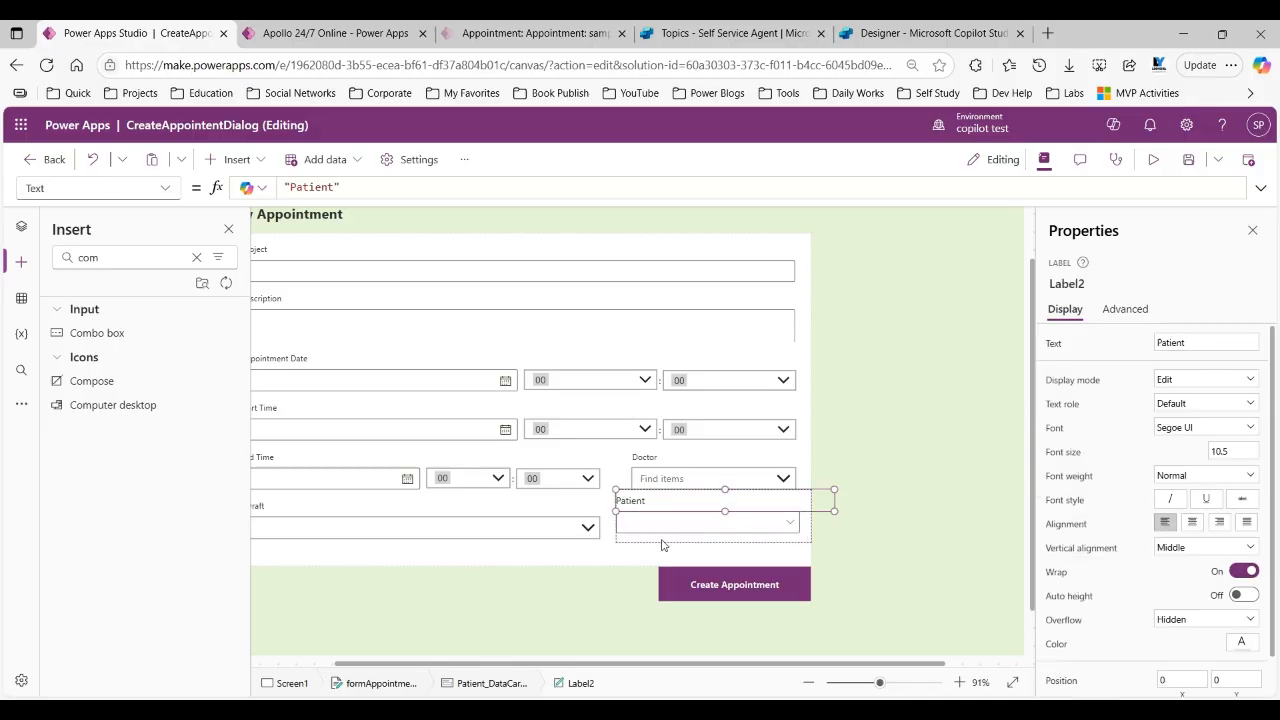
pyautogui.click(630, 530)
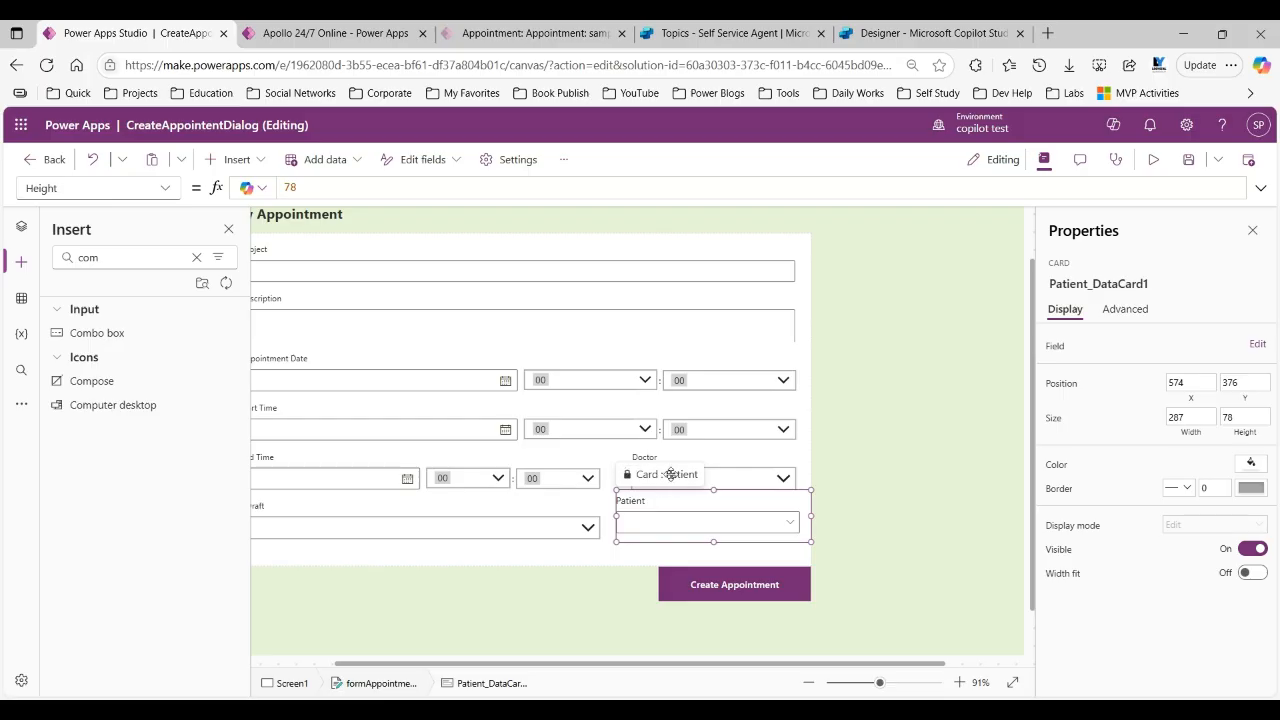
pyautogui.click(676, 521)
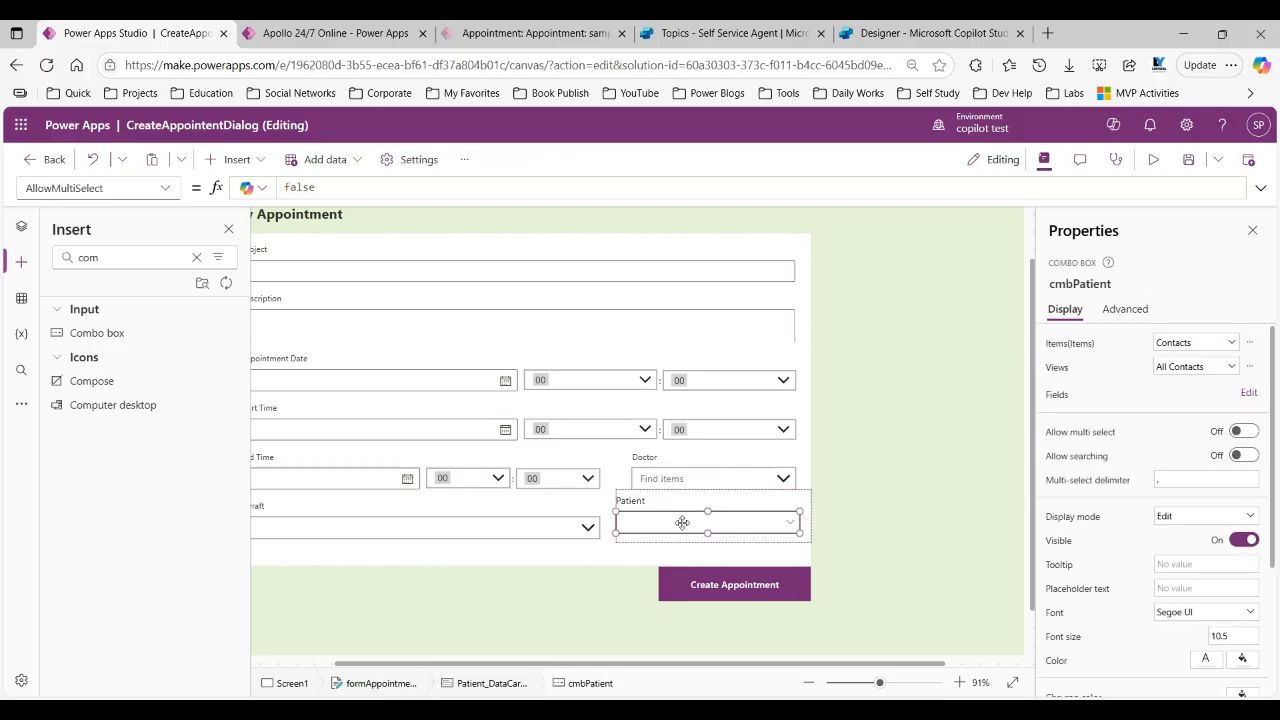
pyautogui.click(624, 497)
# Unlock Patient_DataCard1 and set its Update property to cmbPatient.Selected.
pyautogui.click(643, 540)
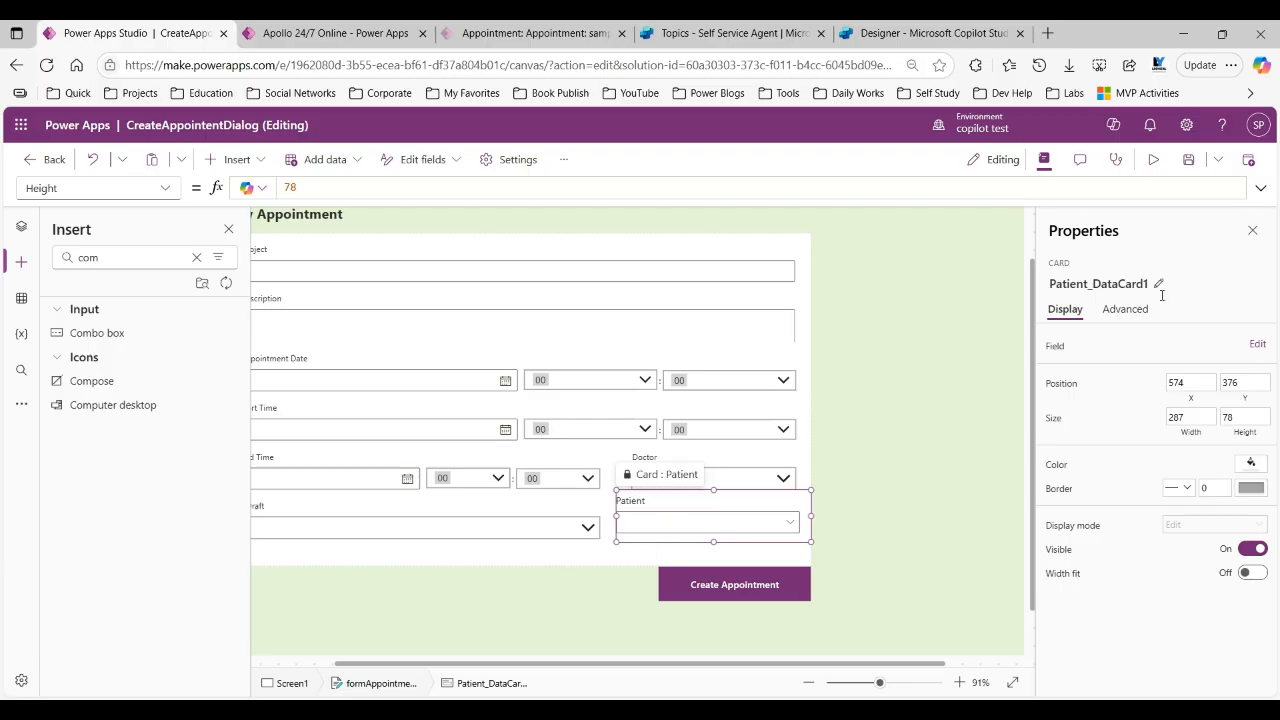
pyautogui.click(1128, 309)
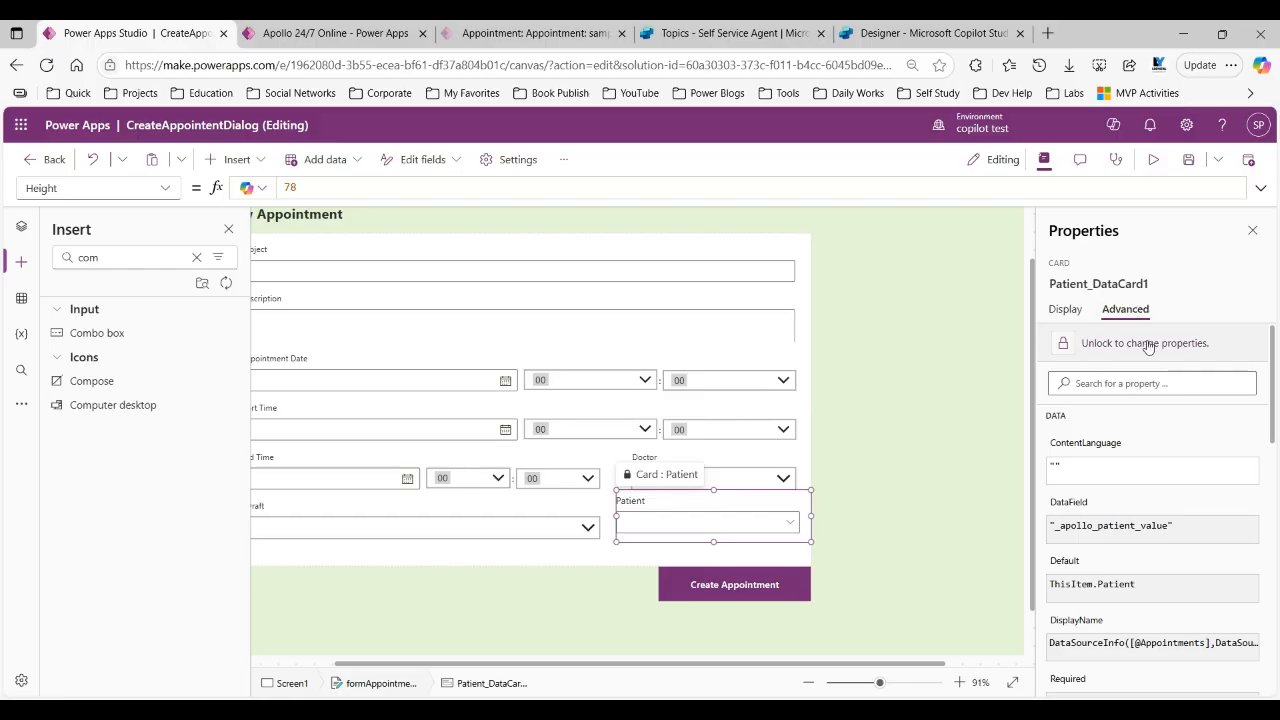
pyautogui.click(1141, 343)
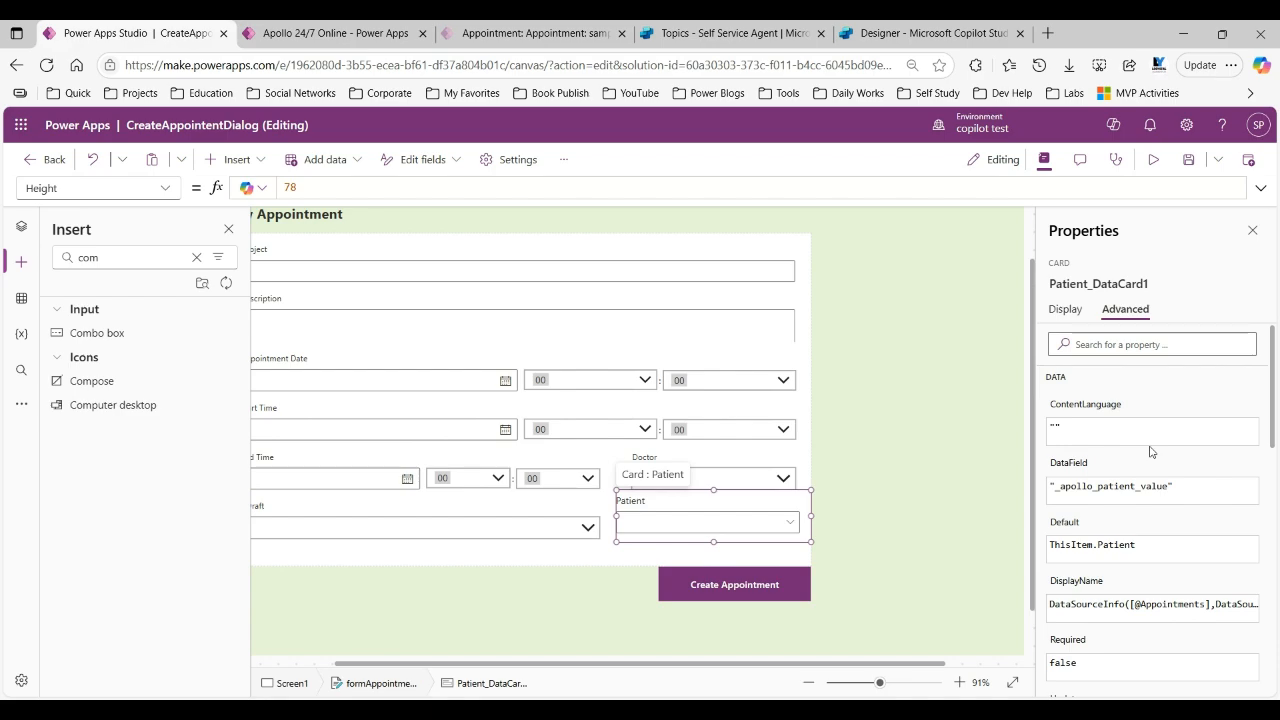
pyautogui.scroll(-1, 1151, 452)
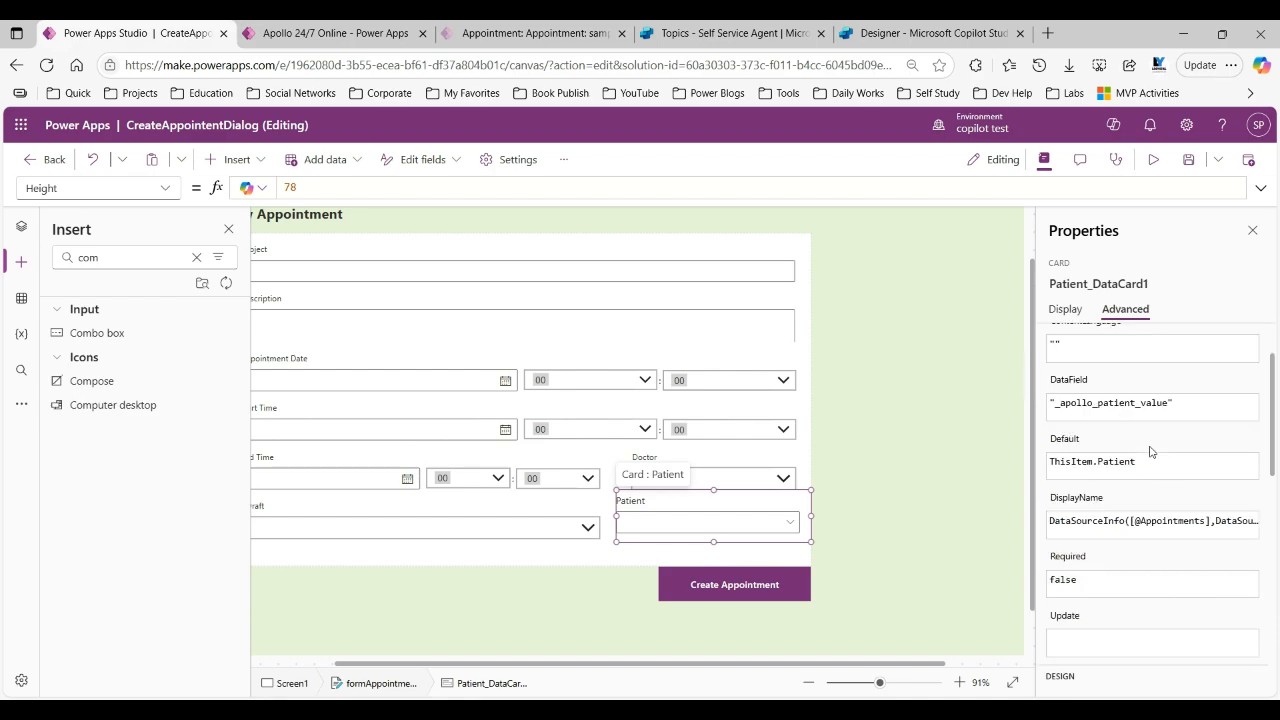
pyautogui.scroll(-1, 1151, 452)
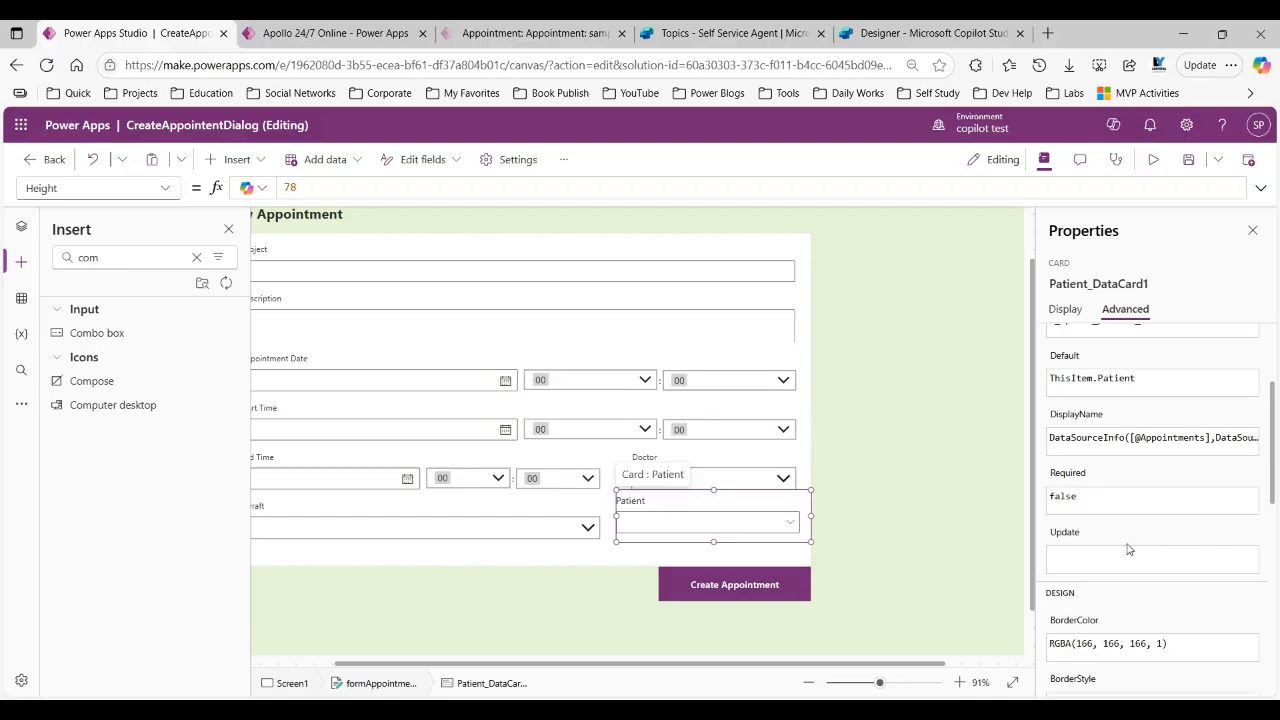
pyautogui.click(1084, 560)
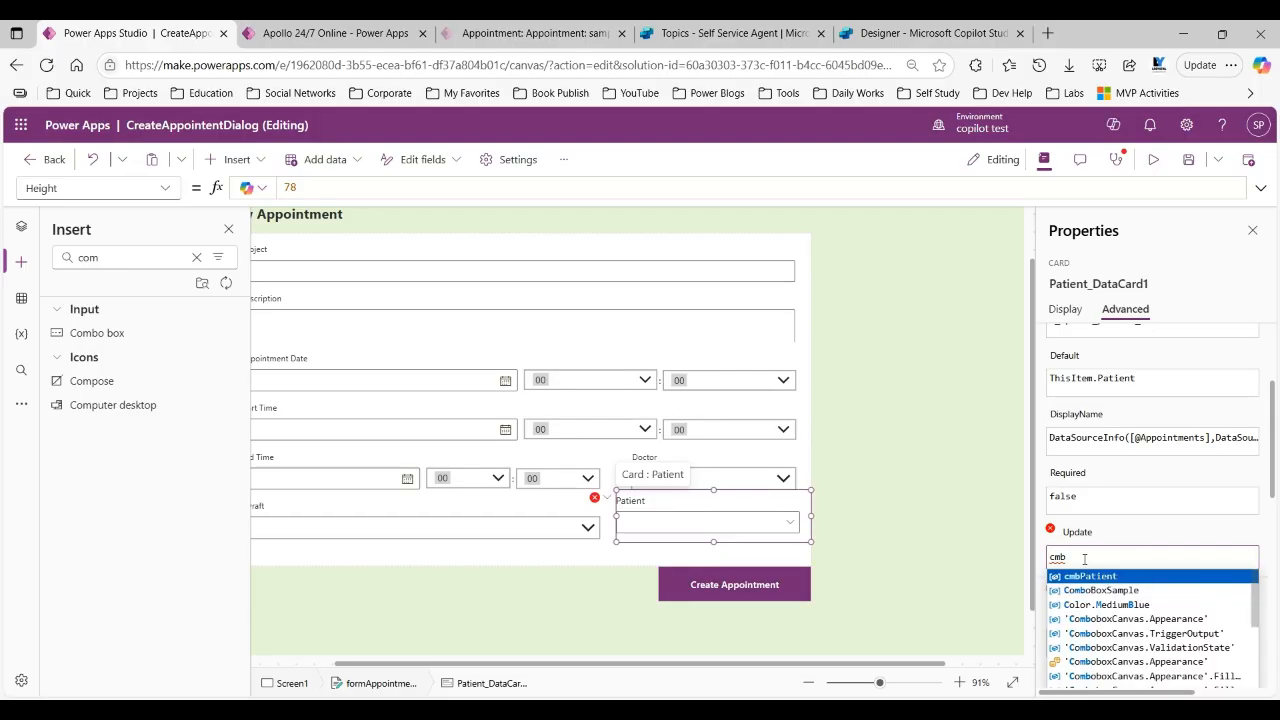
pyautogui.press('Tab')
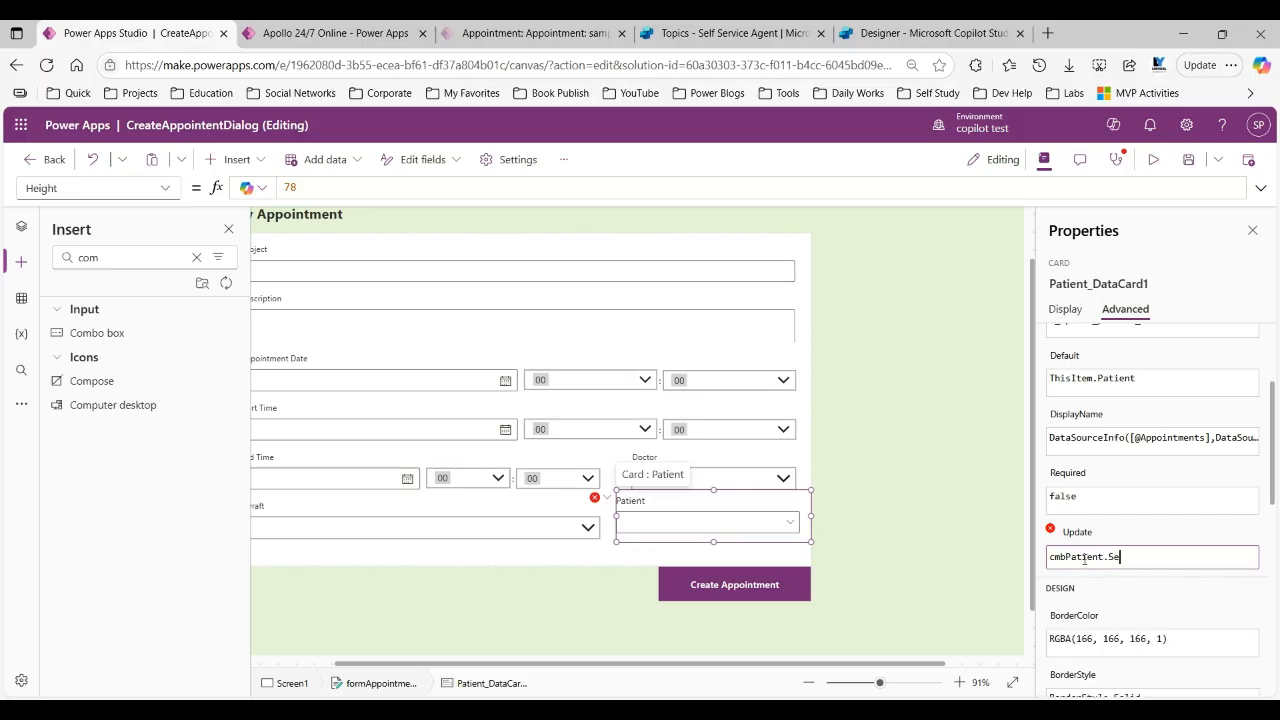
pyautogui.write('.Se')
pyautogui.press('Tab')
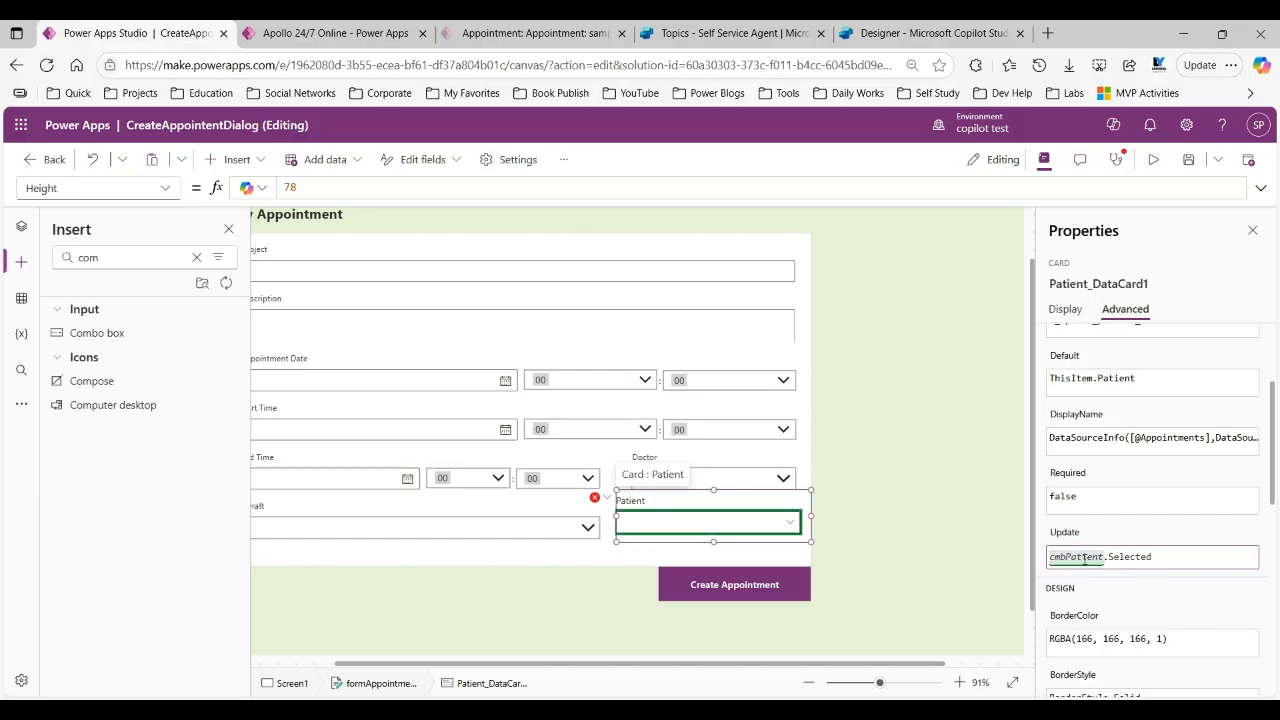
# Save the app with the Patient card's new Update formula and preview the appointment form.
pyautogui.click(1108, 539)
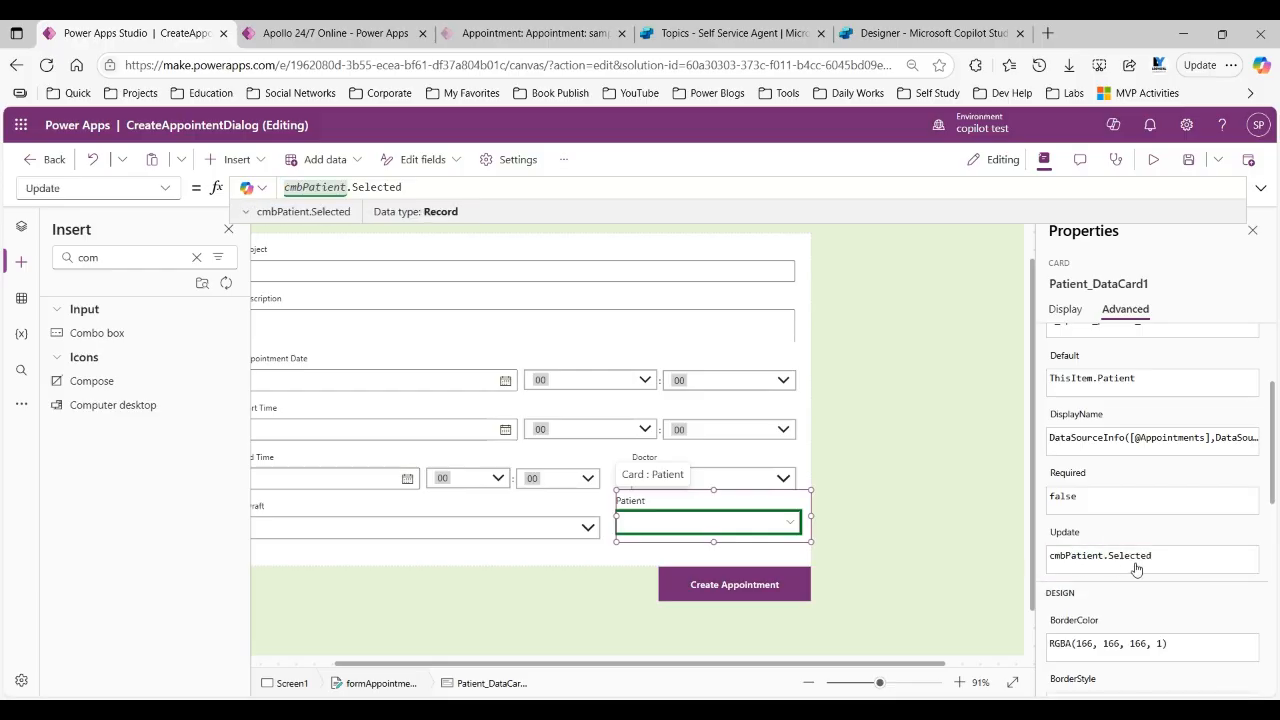
pyautogui.click(1188, 160)
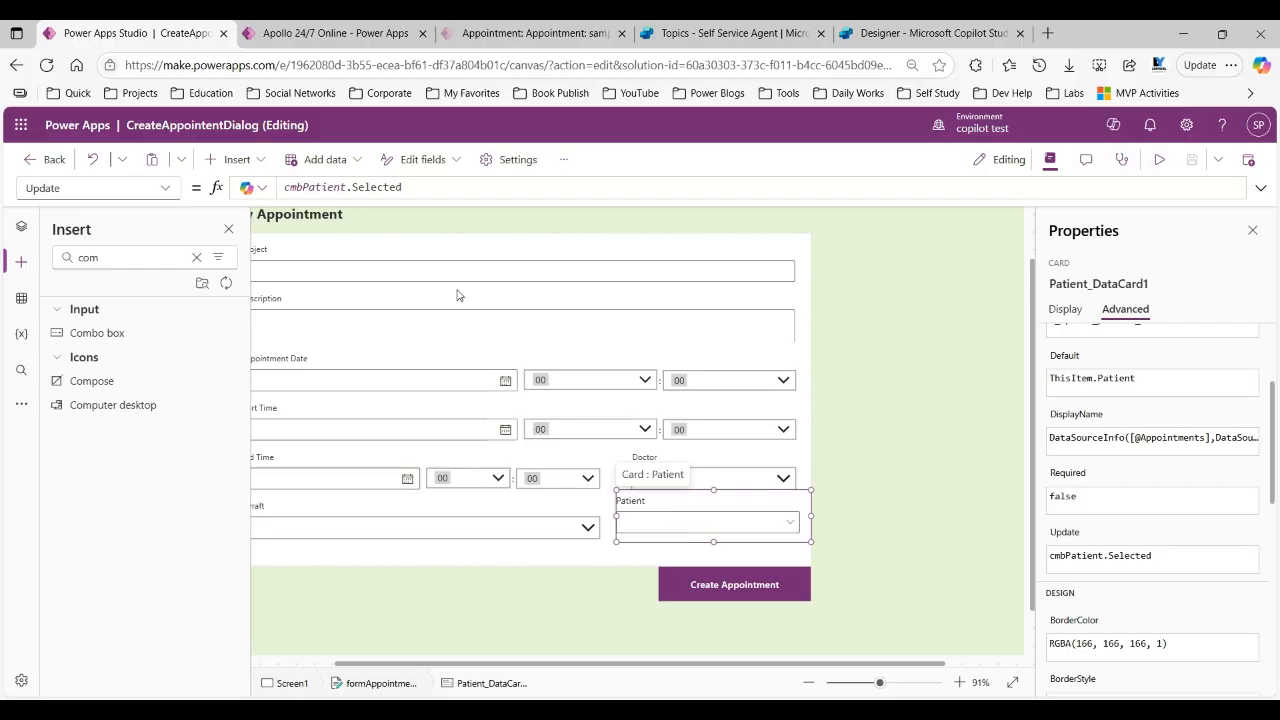
pyautogui.click(1159, 159)
# Enter "Final TETS" as both the subject and the description of the new appointment.
pyautogui.click(321, 299)
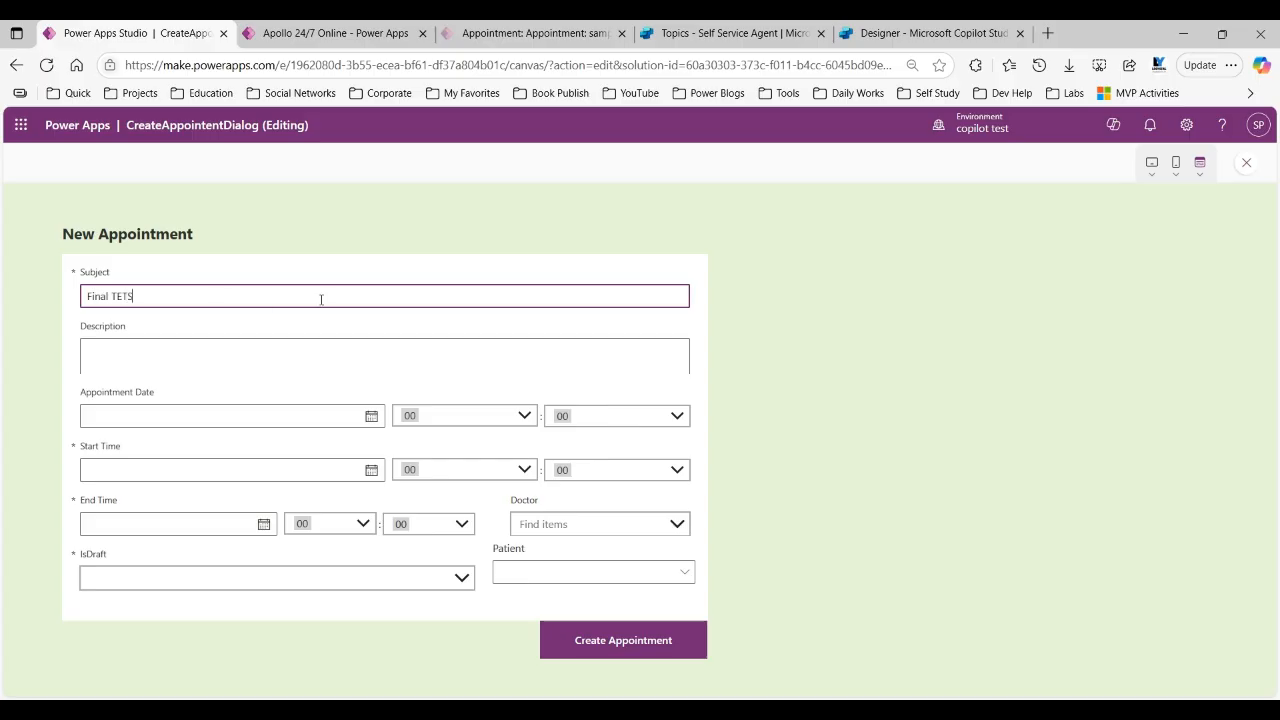
pyautogui.hotkey('ctrl', 'a')
pyautogui.hotkey('ctrl', 'c')
pyautogui.click(145, 355)
pyautogui.hotkey('ctrl', 'v')
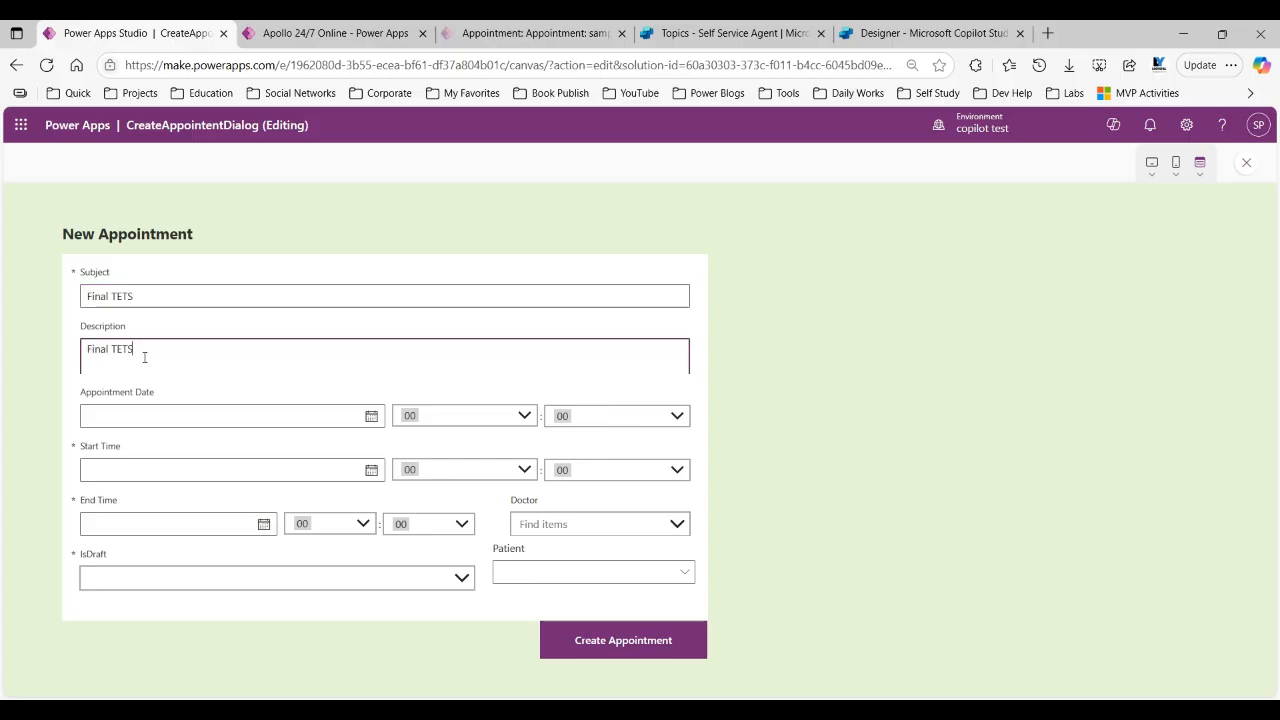
# Set the appointment date to 8/19/2025, start to 8/22/2025 and end to 8/21/2025, with IsDraft set to No.
pyautogui.click(366, 416)
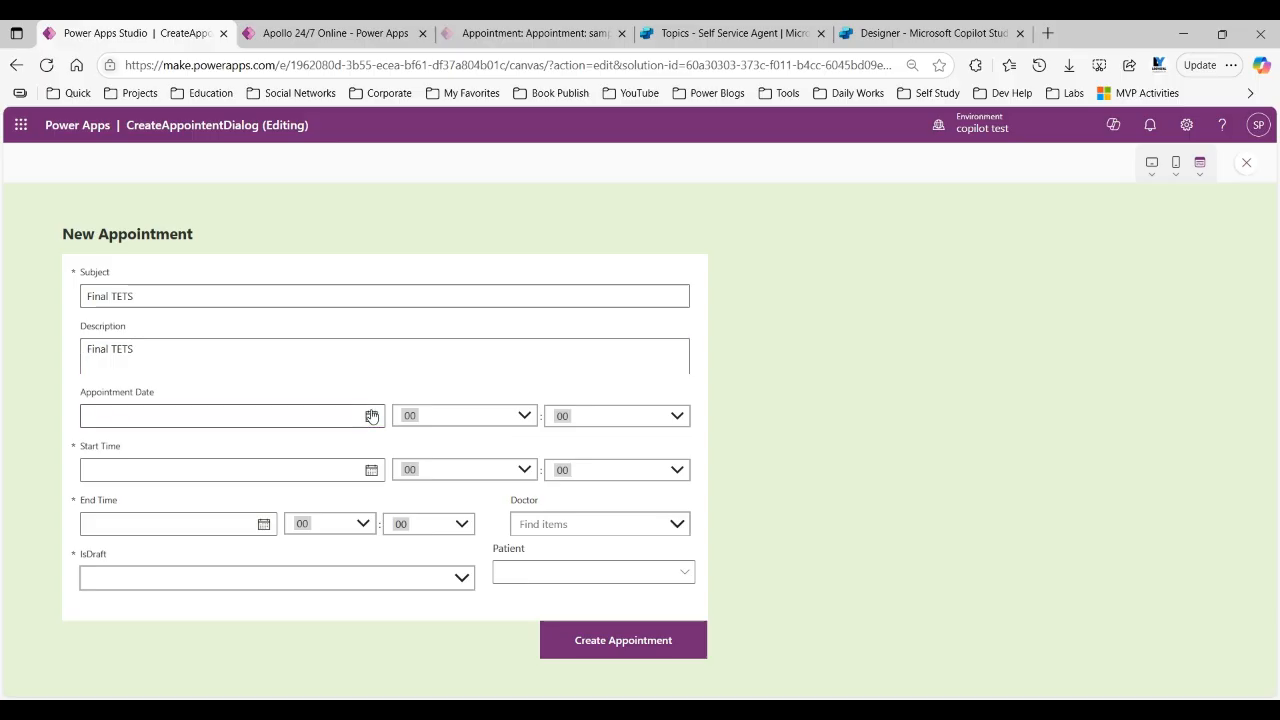
pyautogui.click(120, 555)
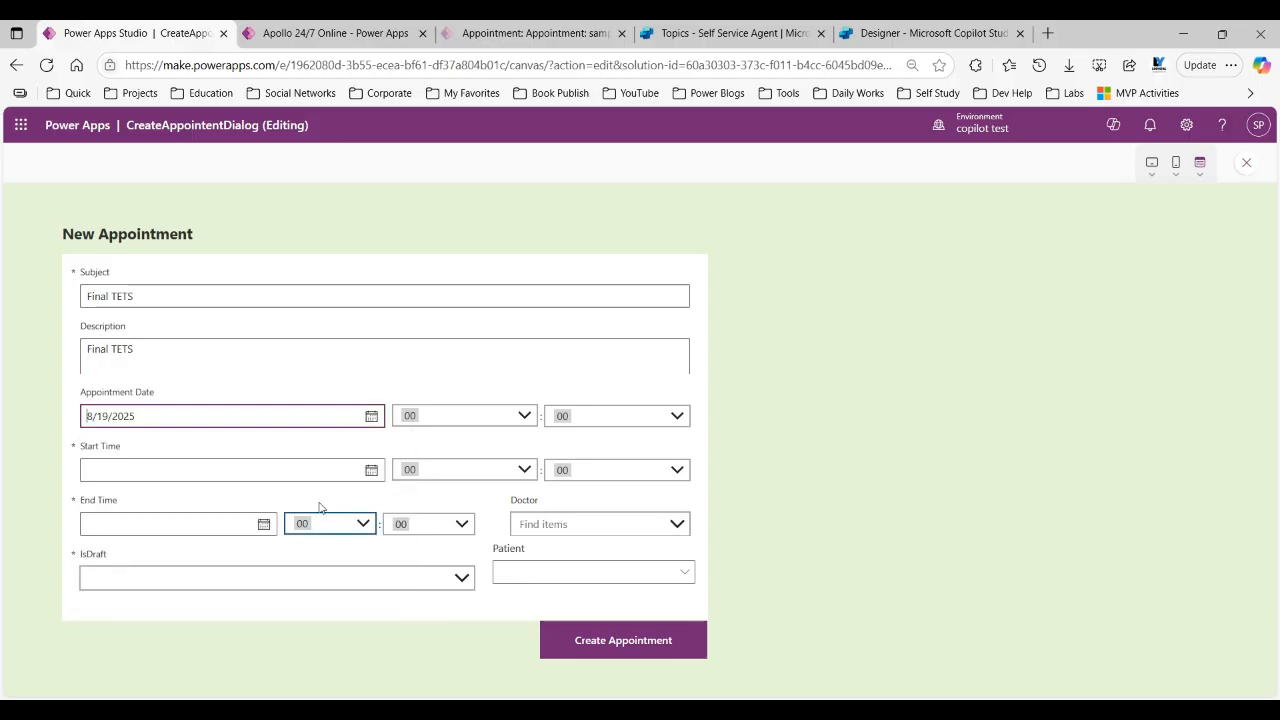
pyautogui.click(369, 471)
pyautogui.click(141, 608)
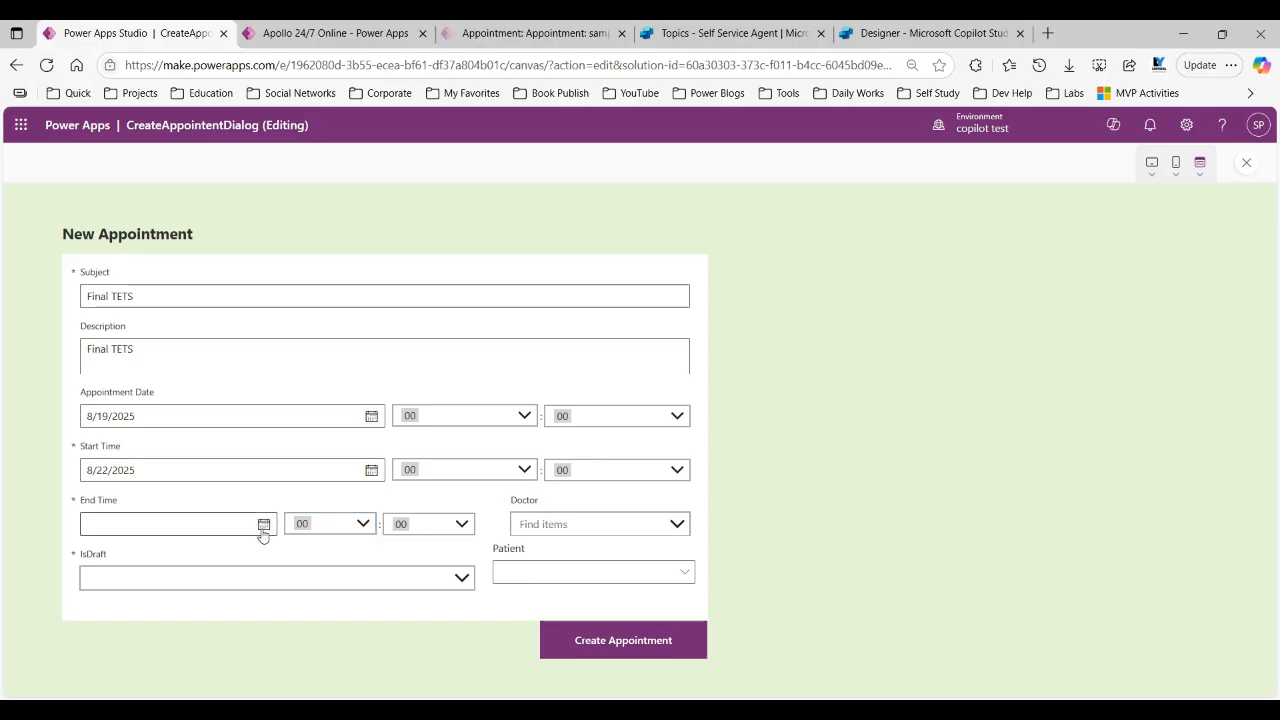
pyautogui.click(264, 524)
pyautogui.click(183, 464)
pyautogui.click(455, 578)
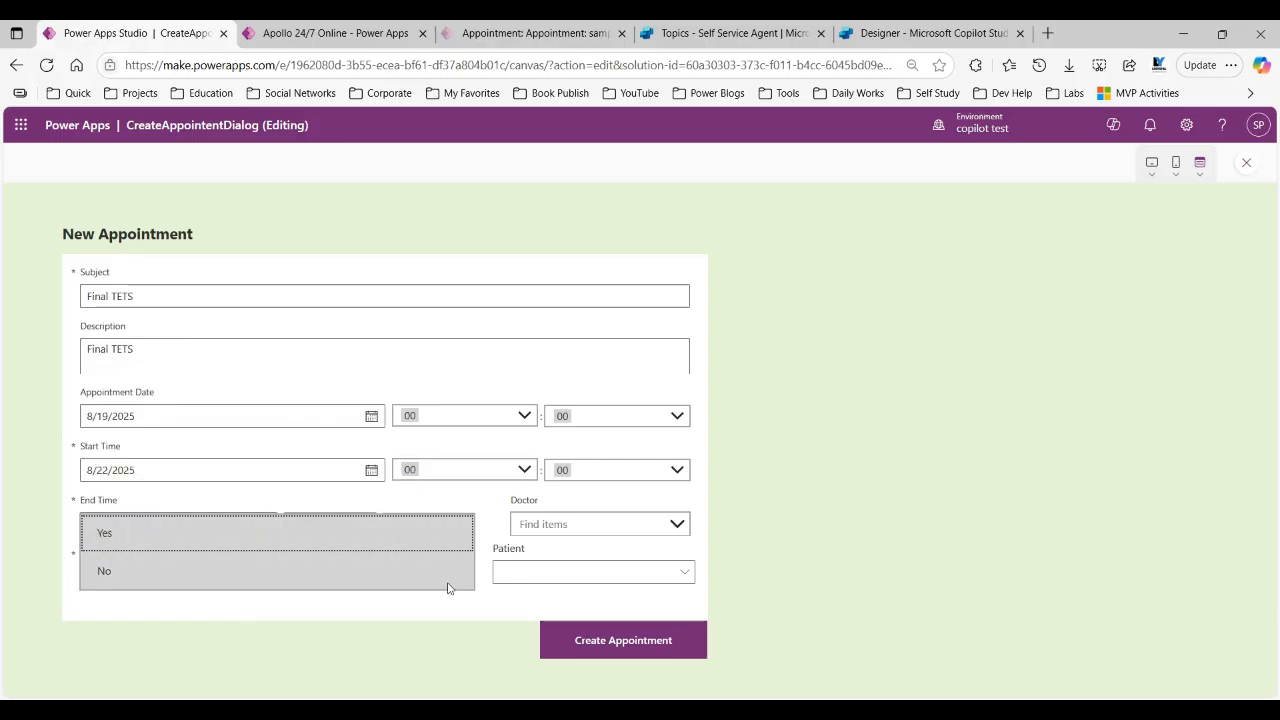
pyautogui.click(150, 576)
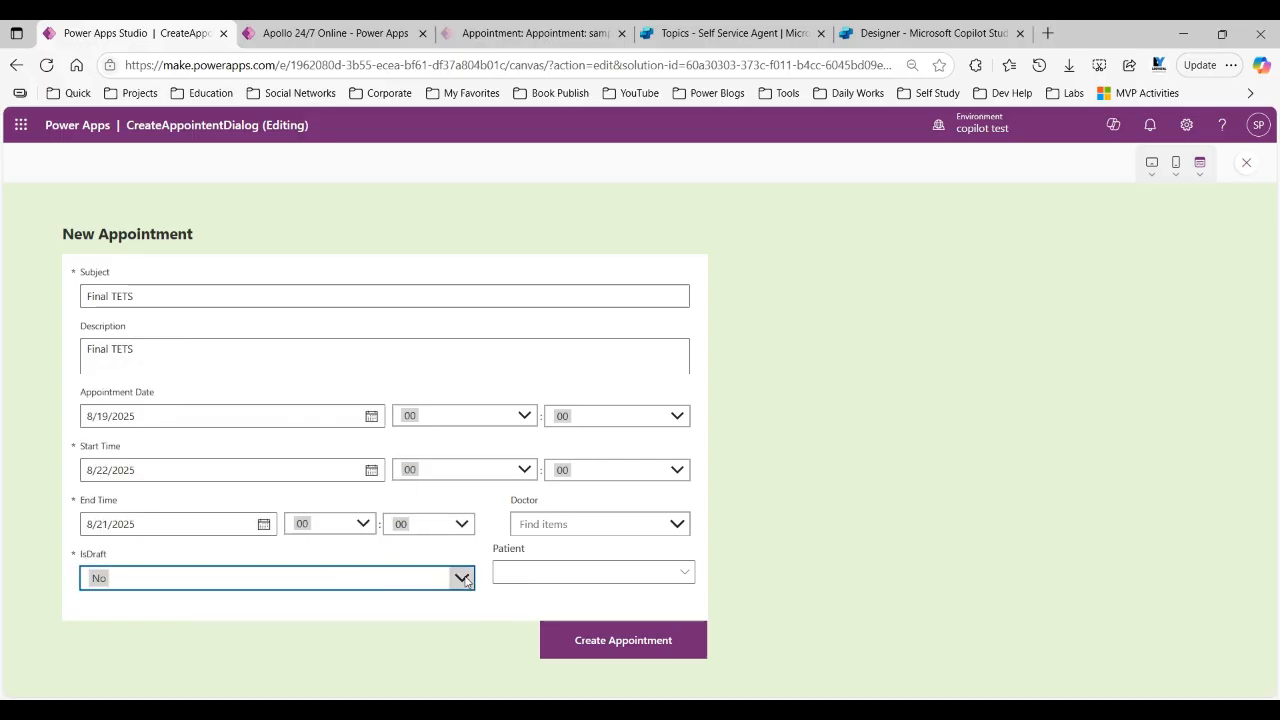
# Choose a contact as the Patient and try to create the appointment.
pyautogui.click(602, 573)
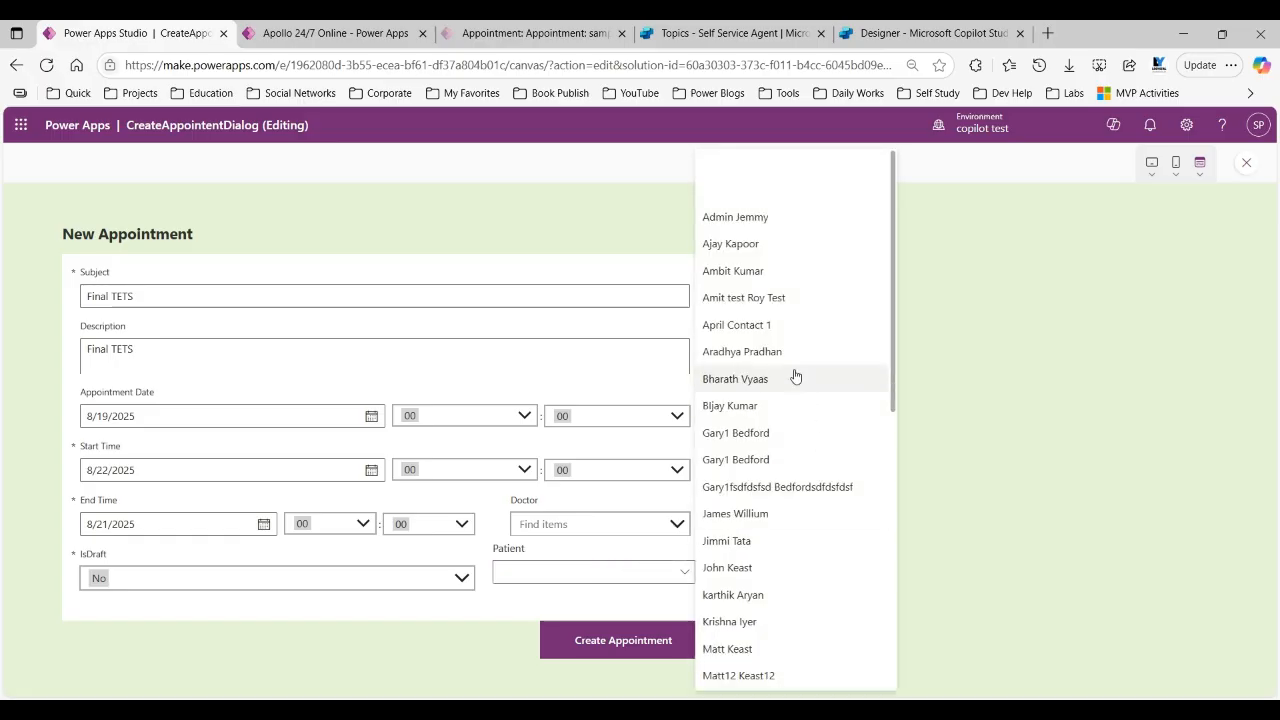
pyautogui.click(757, 272)
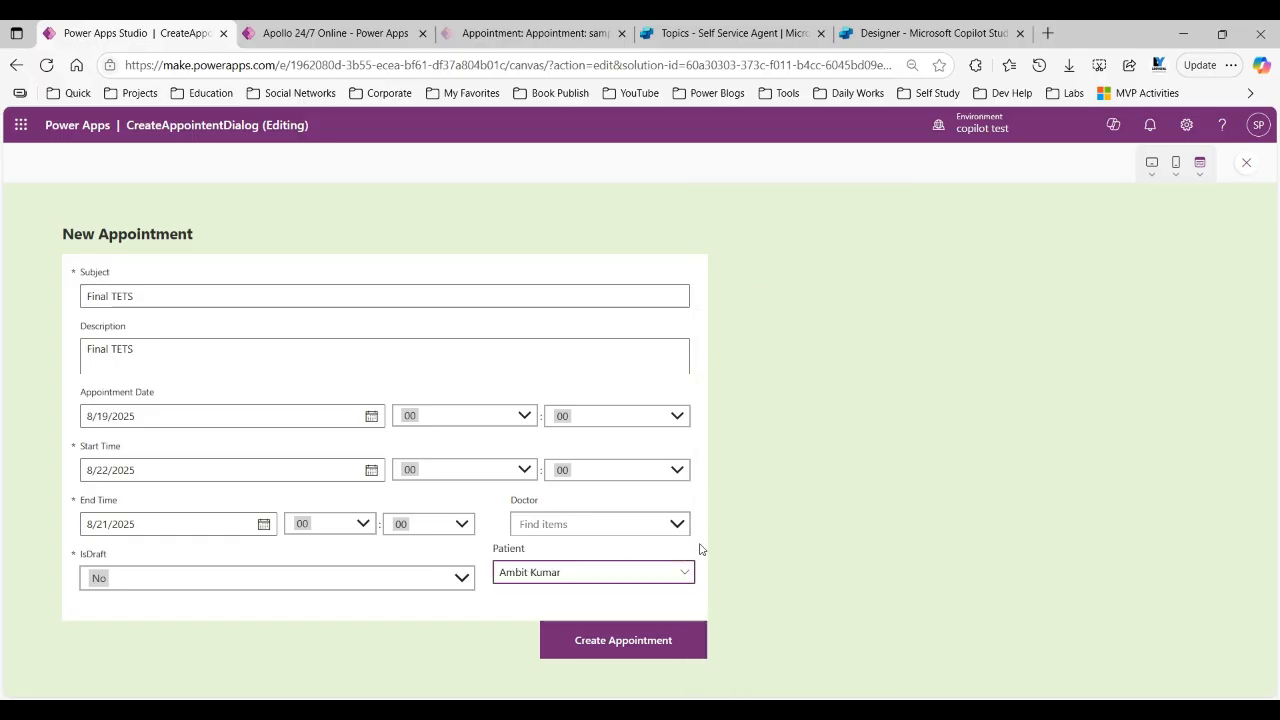
pyautogui.click(594, 640)
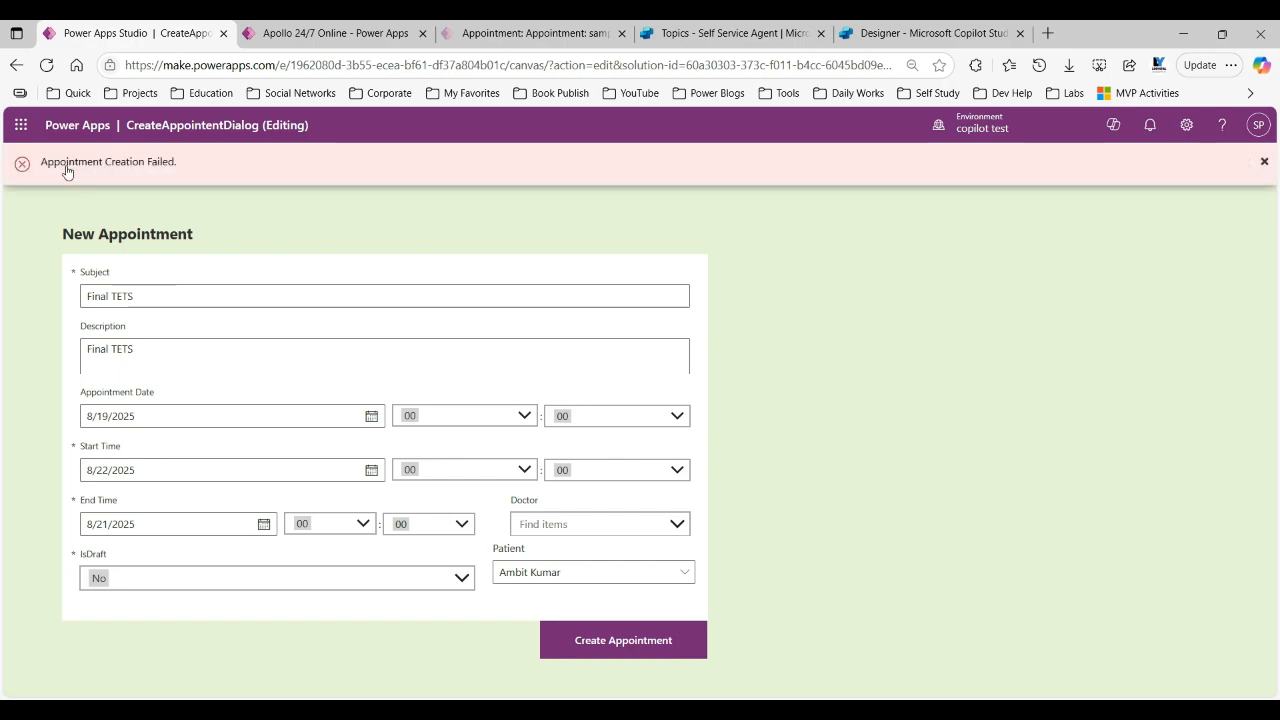
# Find and select a user as the Doctor, and try to create the appointment again.
pyautogui.click(363, 580)
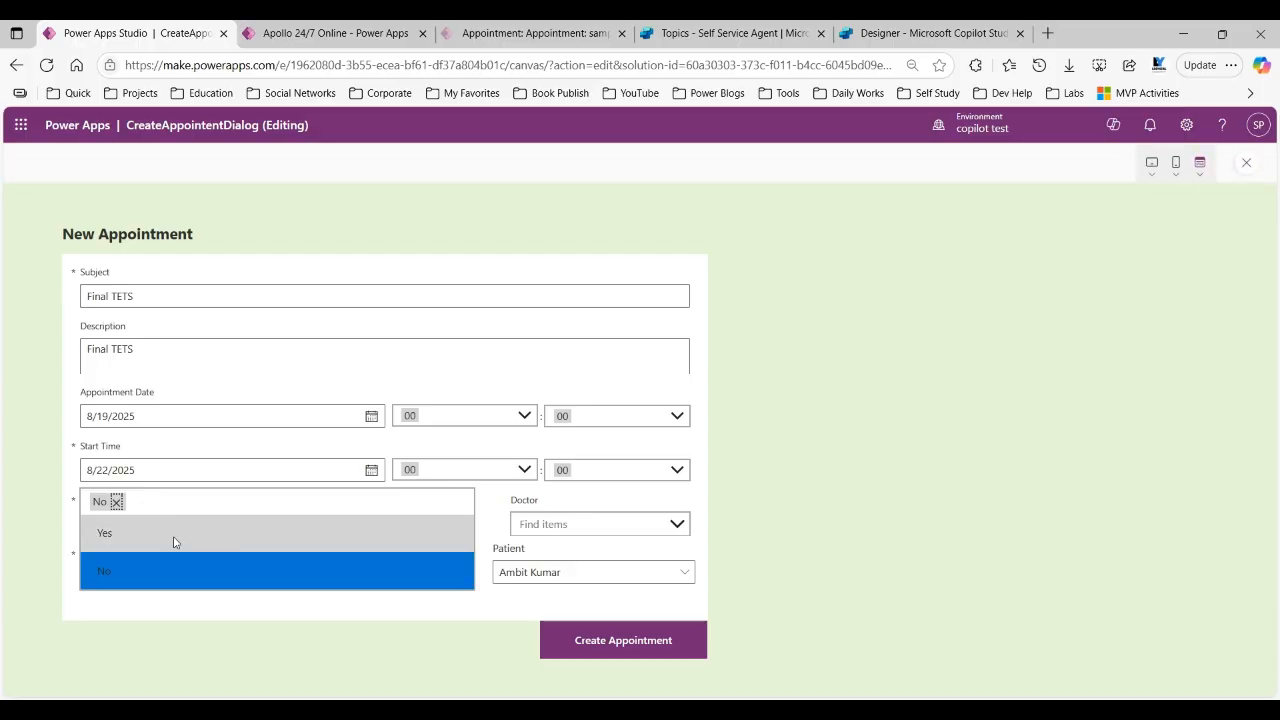
pyautogui.click(478, 620)
pyautogui.click(577, 522)
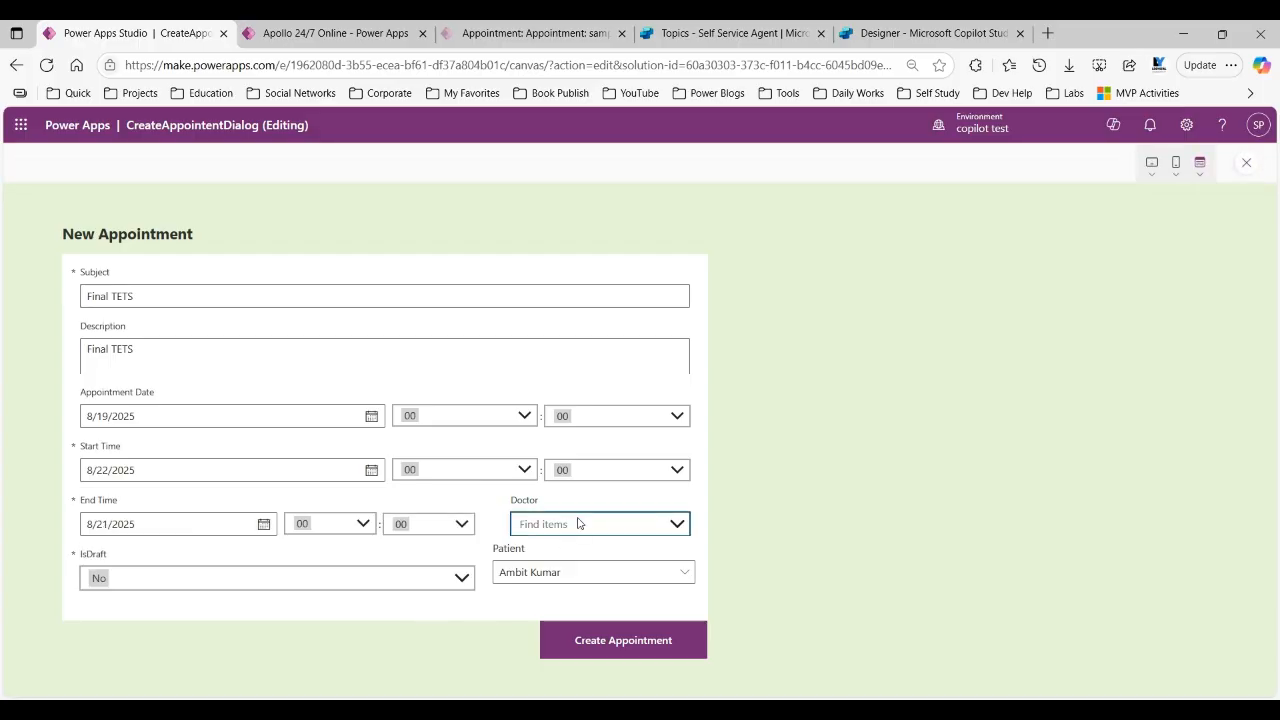
pyautogui.scroll(-8, 598, 590)
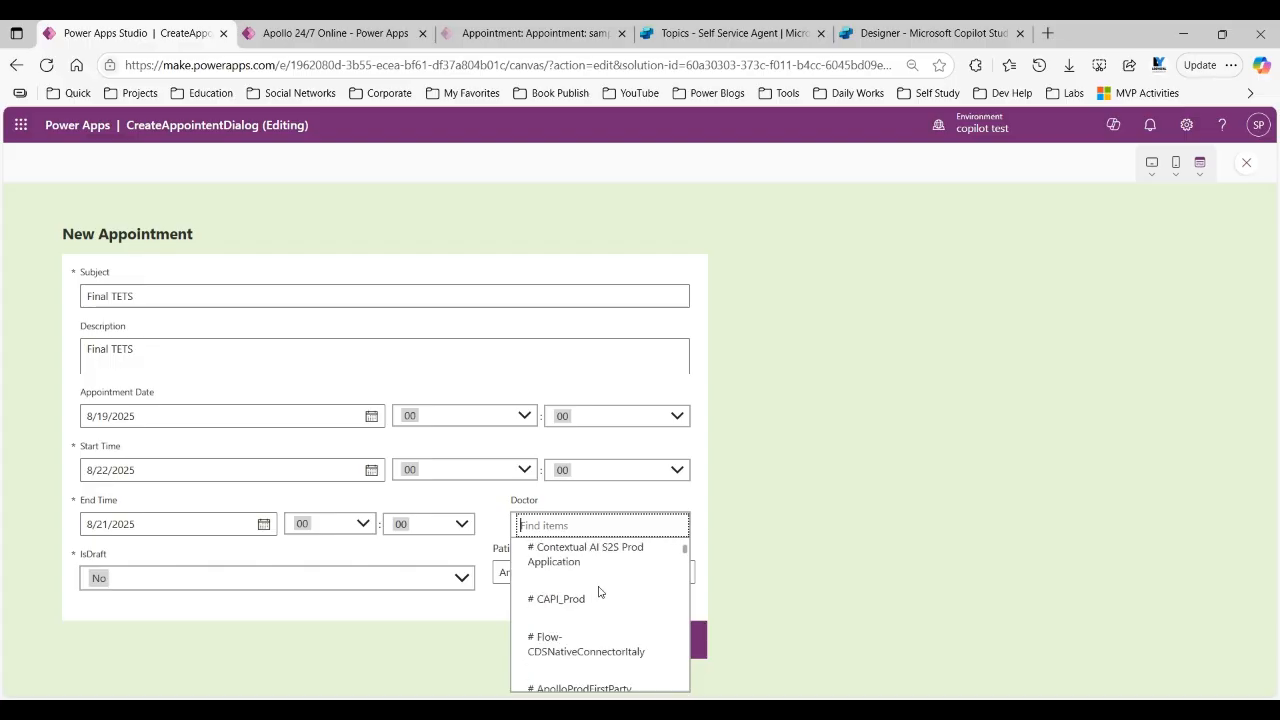
pyautogui.scroll(-8, 605, 609)
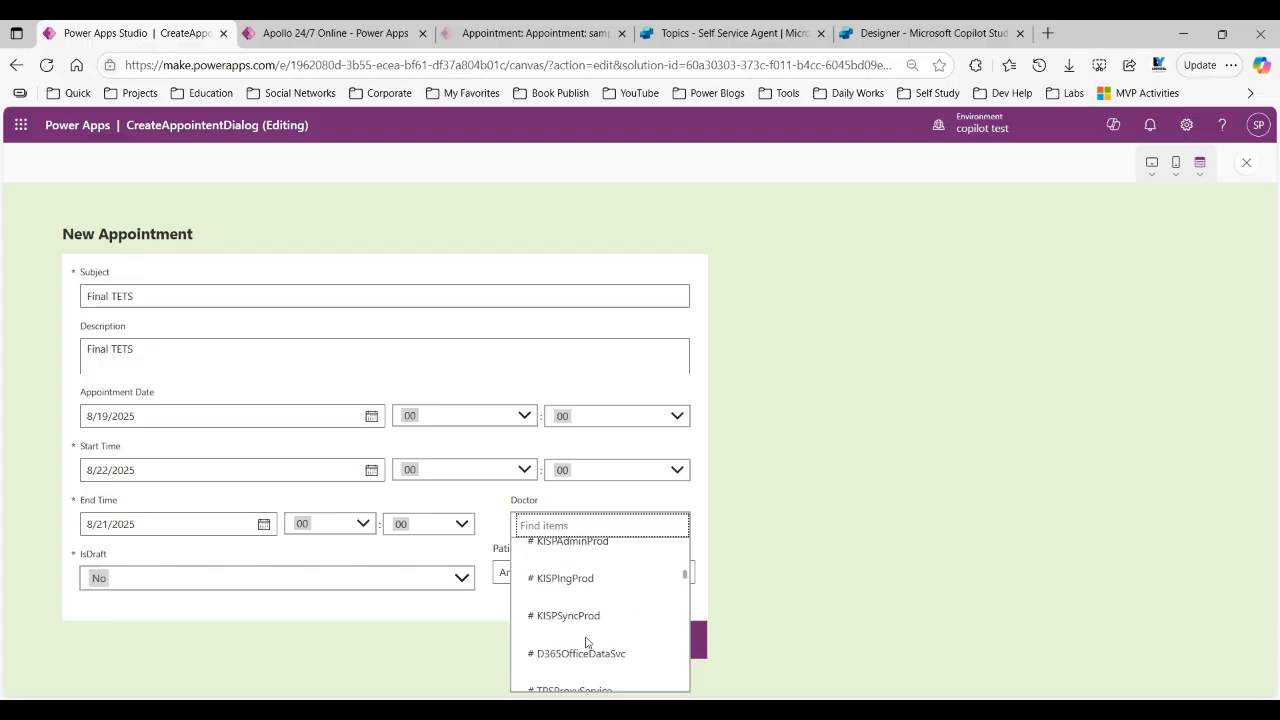
pyautogui.scroll(-4, 596, 654)
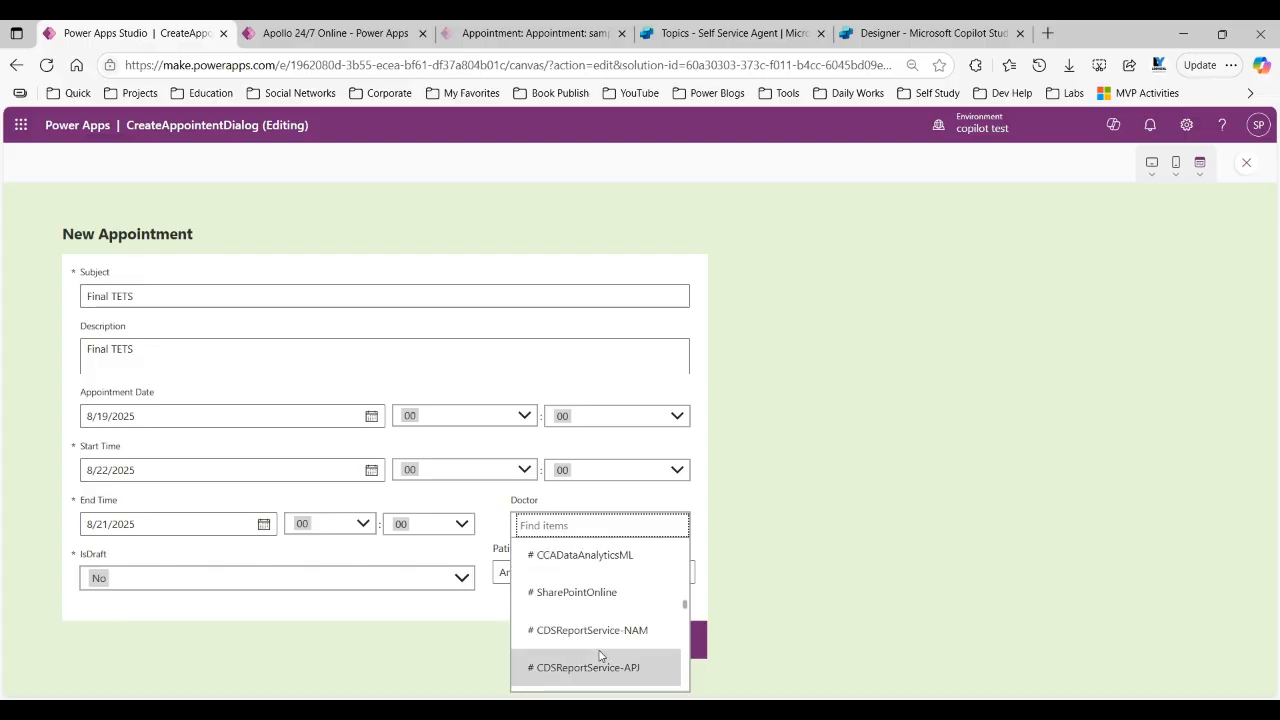
pyautogui.write('diks')
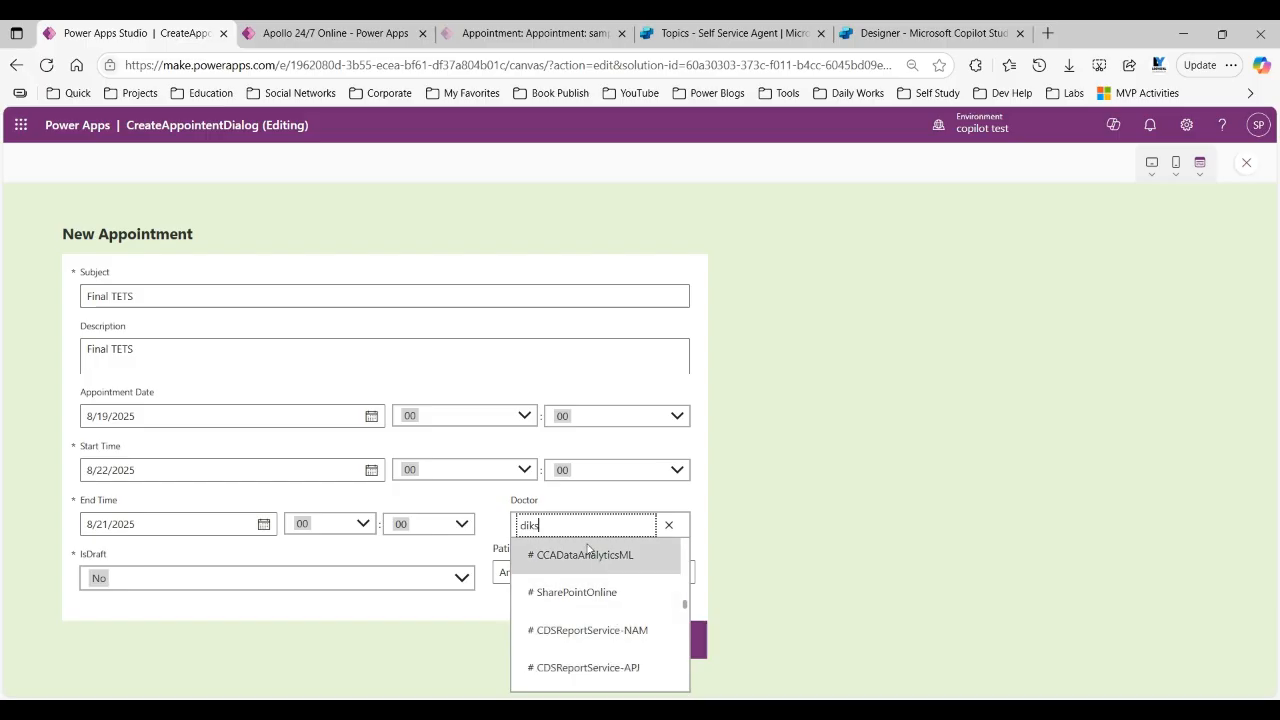
pyautogui.click(585, 556)
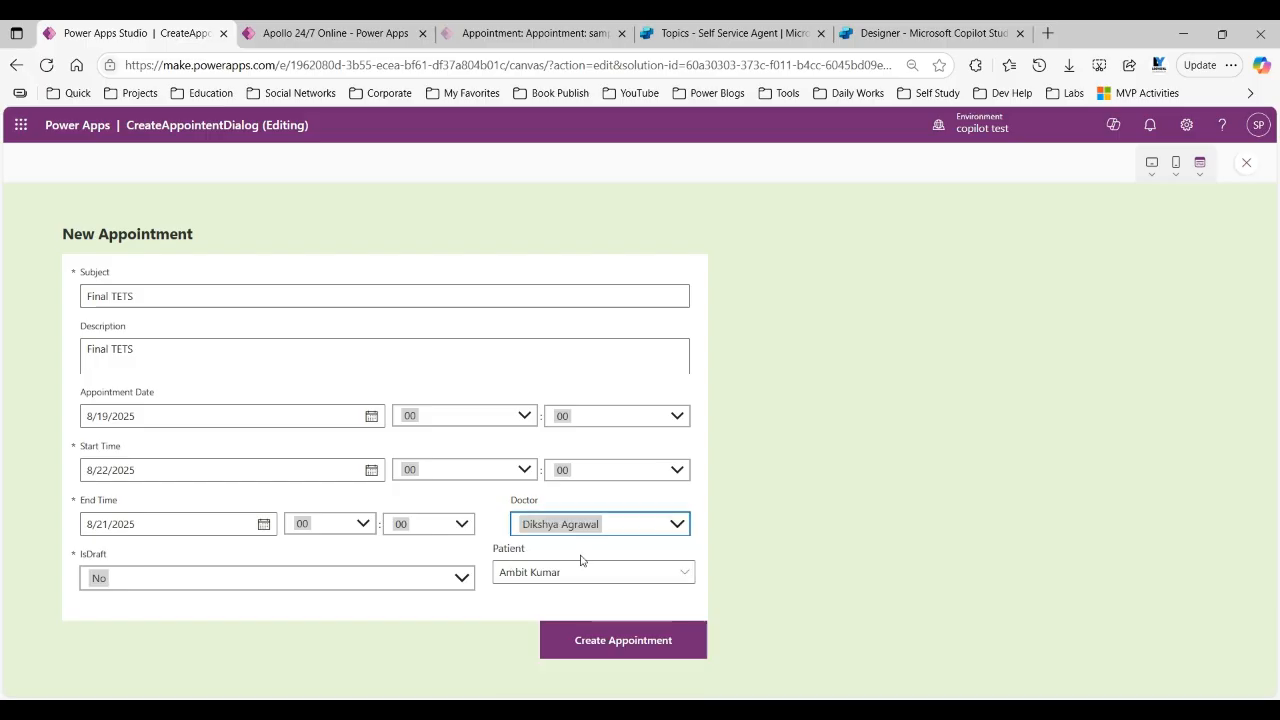
pyautogui.click(626, 650)
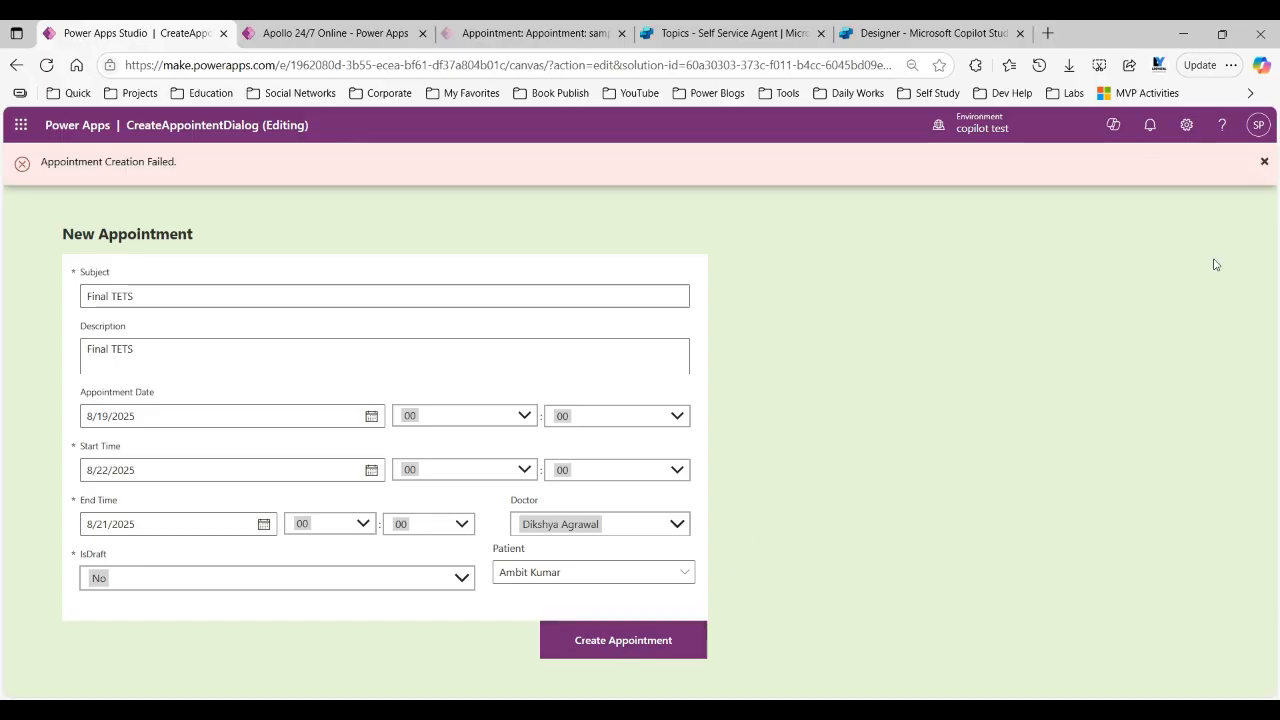
# Leave the preview and inspect the formula error on the Create Appointment button's OnSelect property.
pyautogui.click(1264, 164)
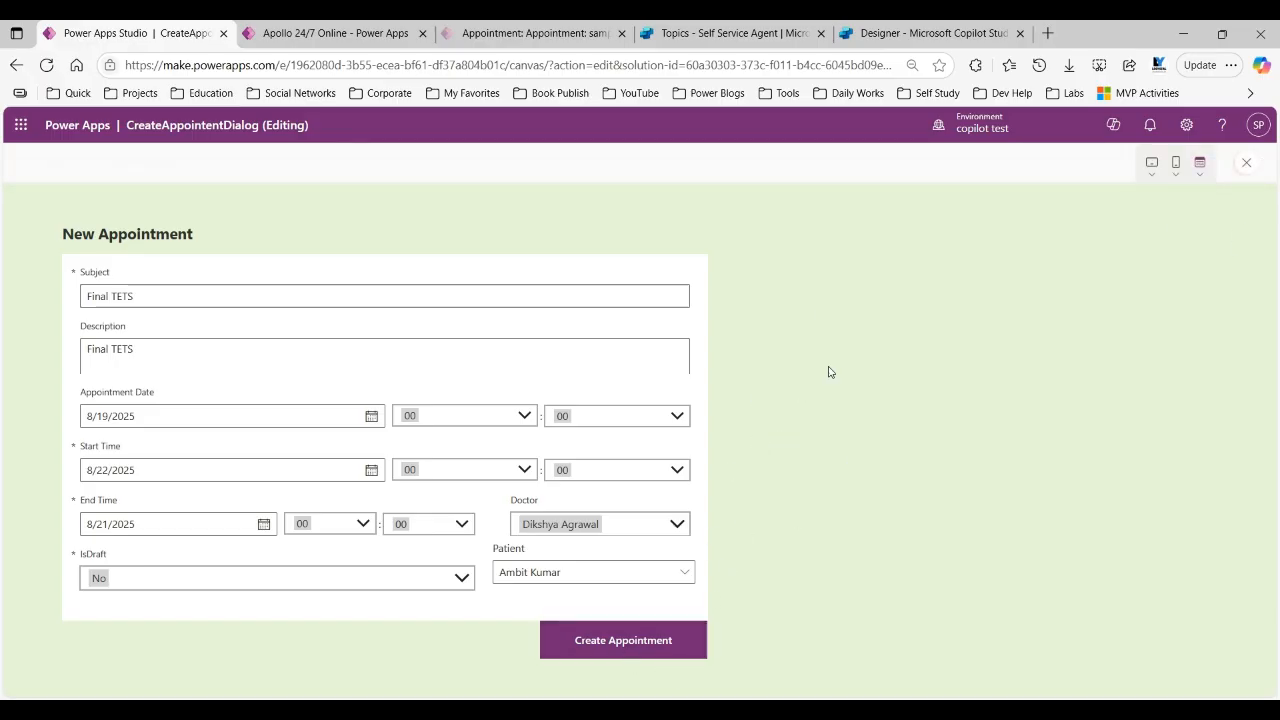
pyautogui.click(1245, 165)
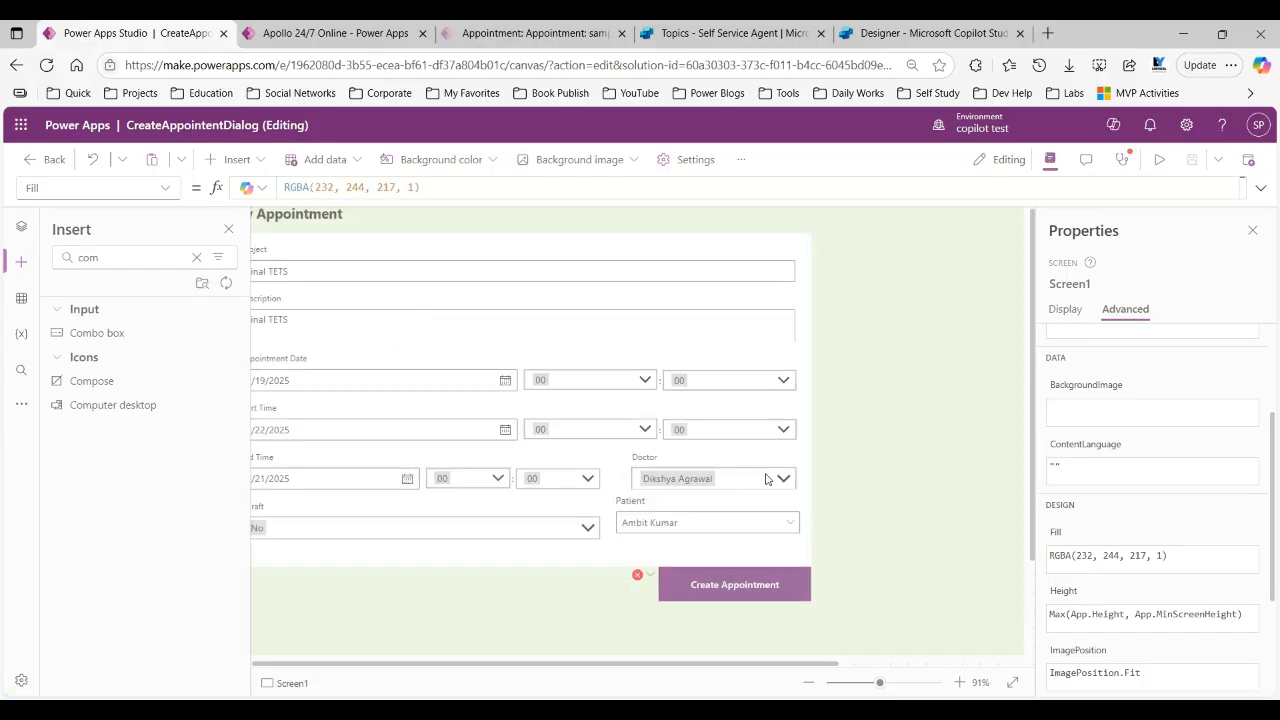
pyautogui.click(809, 468)
pyautogui.click(641, 577)
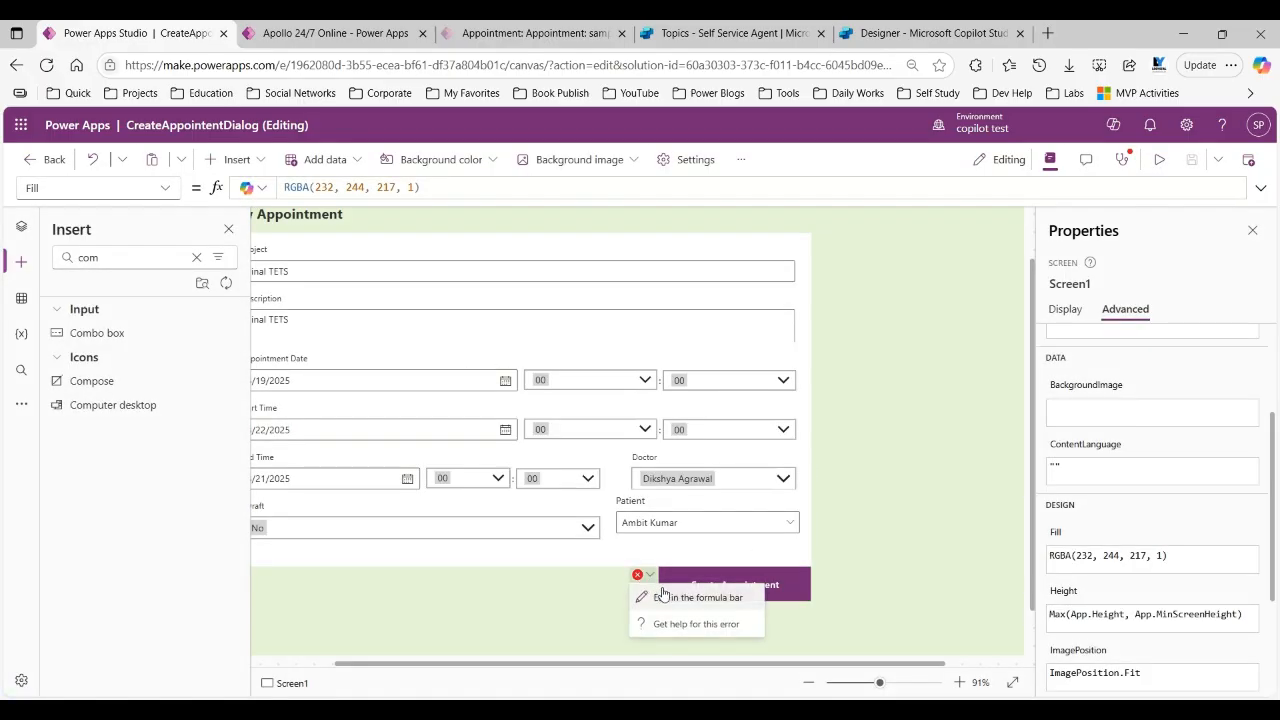
pyautogui.click(690, 594)
pyautogui.click(403, 187)
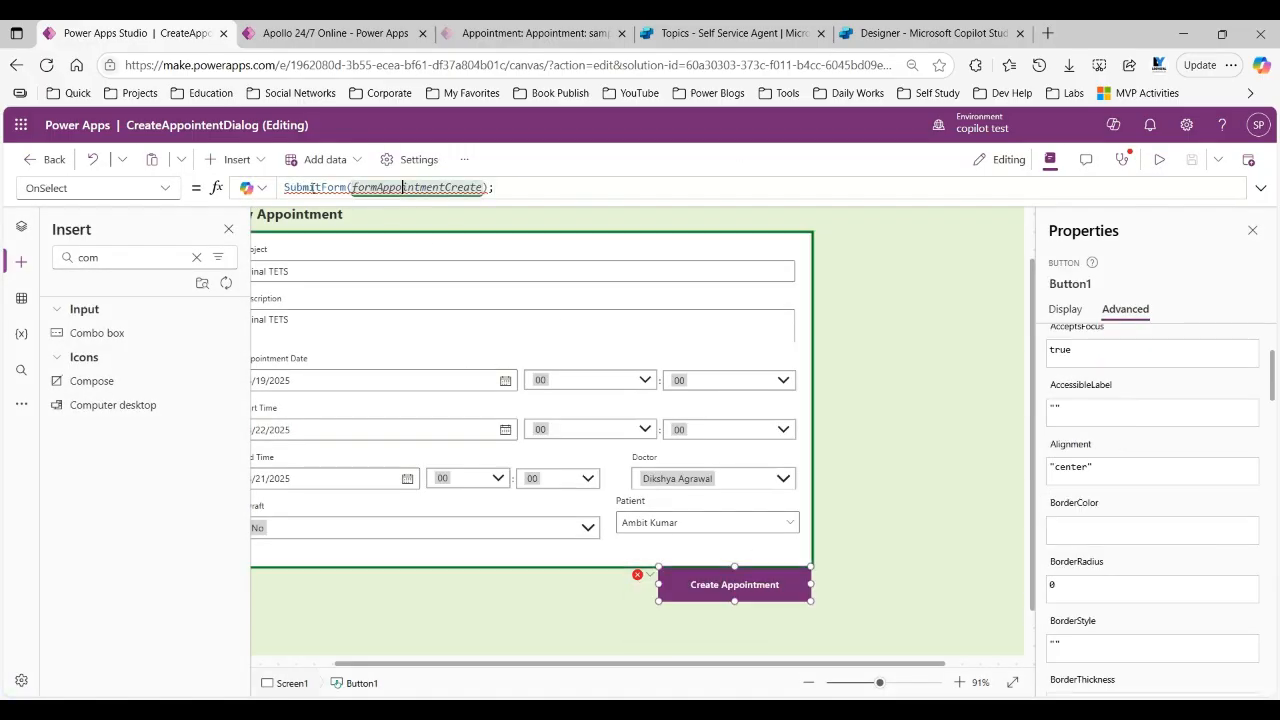
pyautogui.doubleClick(332, 187)
pyautogui.click(378, 187)
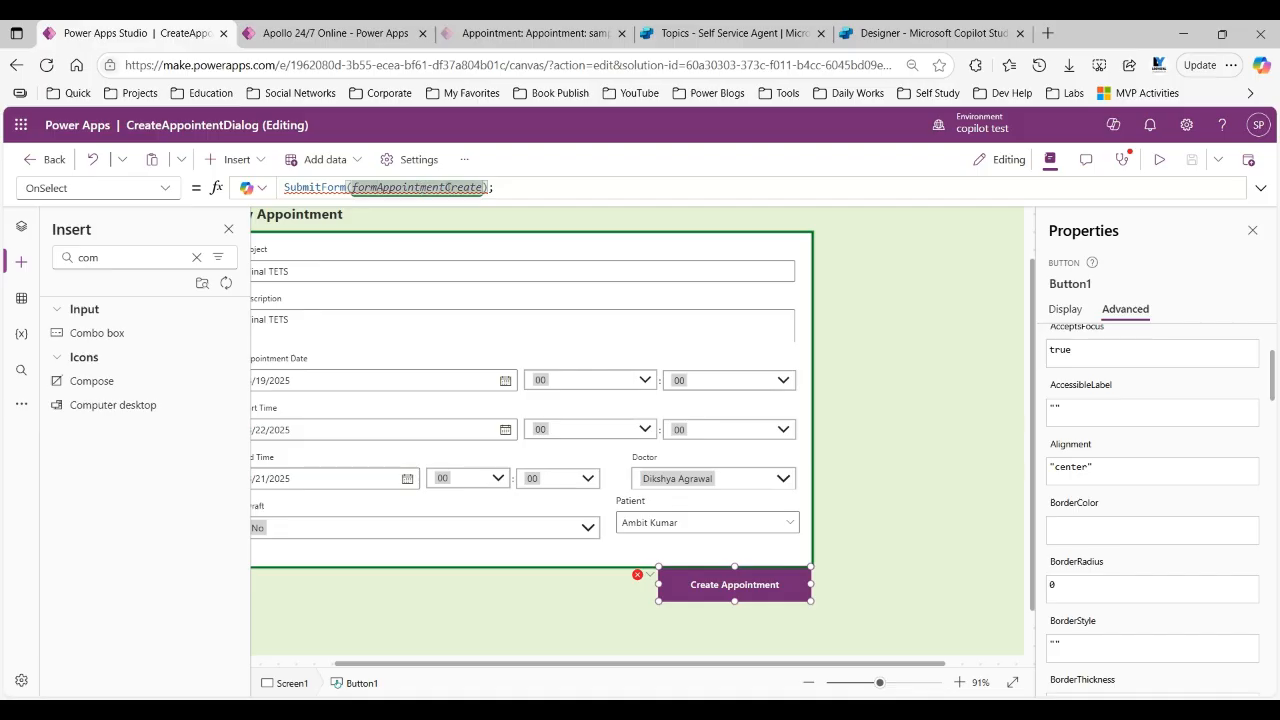
pyautogui.moveTo(464, 183)
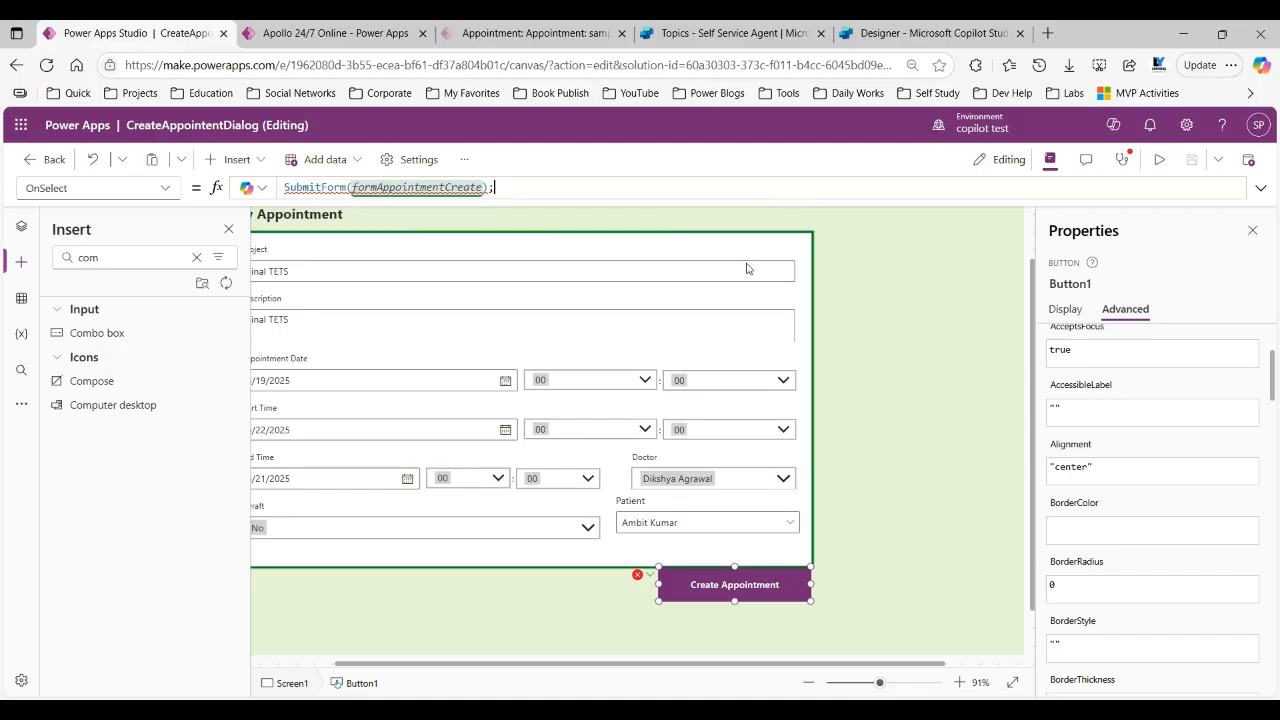
# Preview the form again, change the end date to 8/23/2025 and create the appointment.
pyautogui.click(1159, 159)
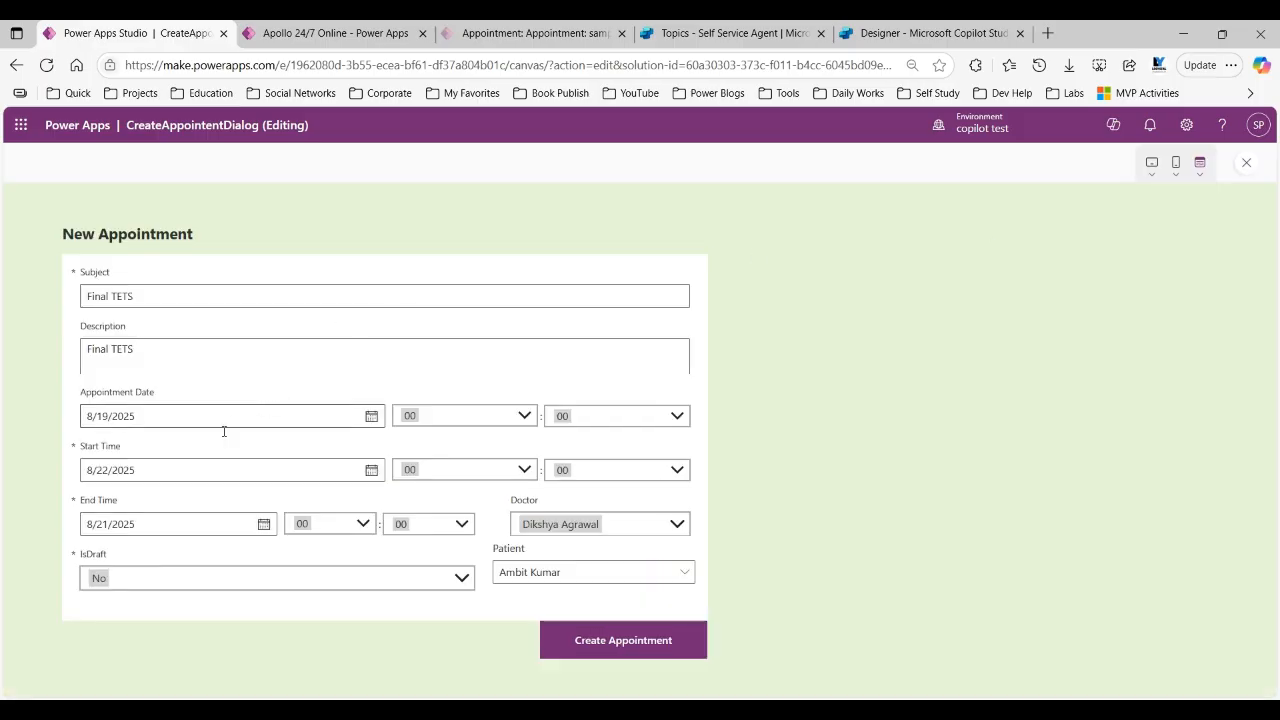
pyautogui.click(264, 528)
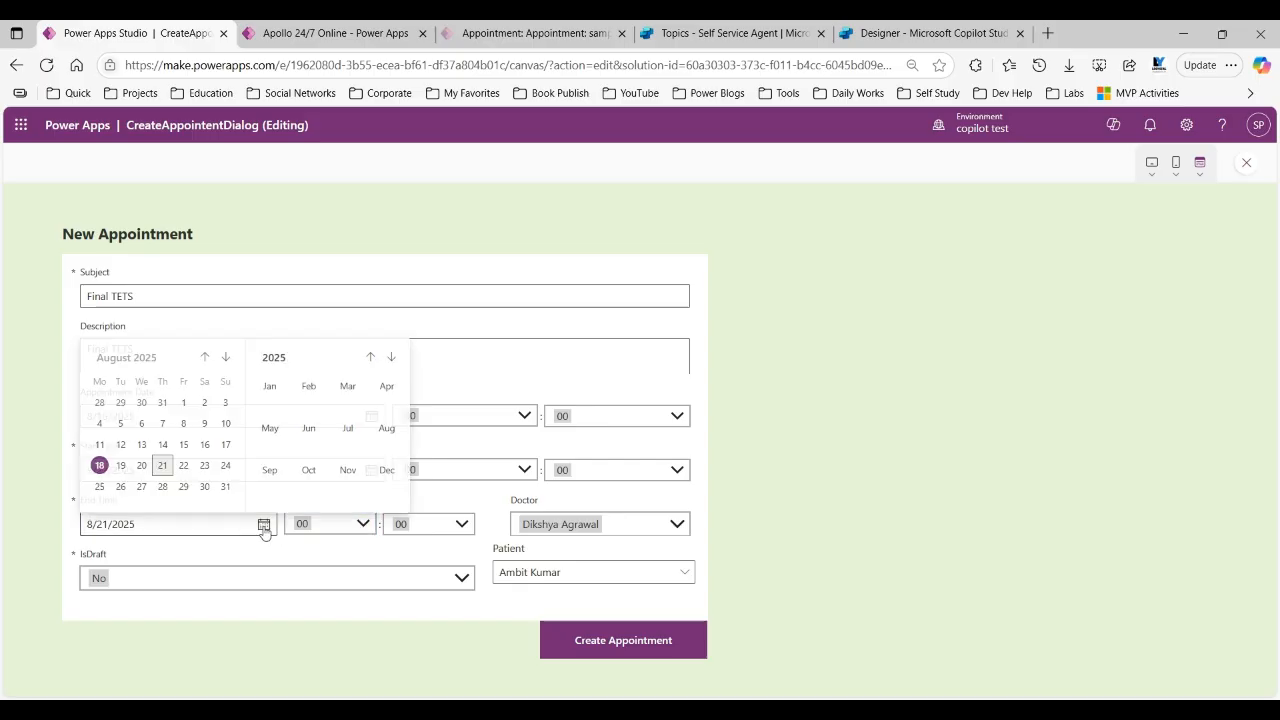
pyautogui.click(204, 464)
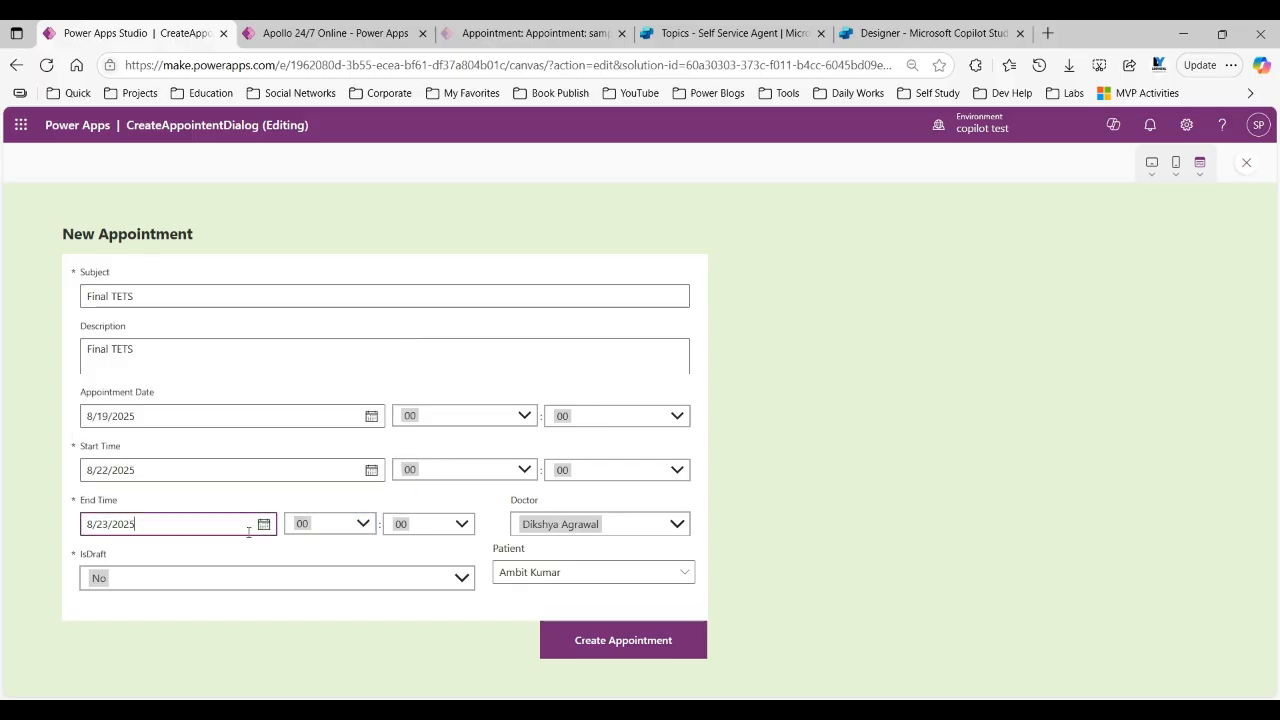
pyautogui.click(625, 643)
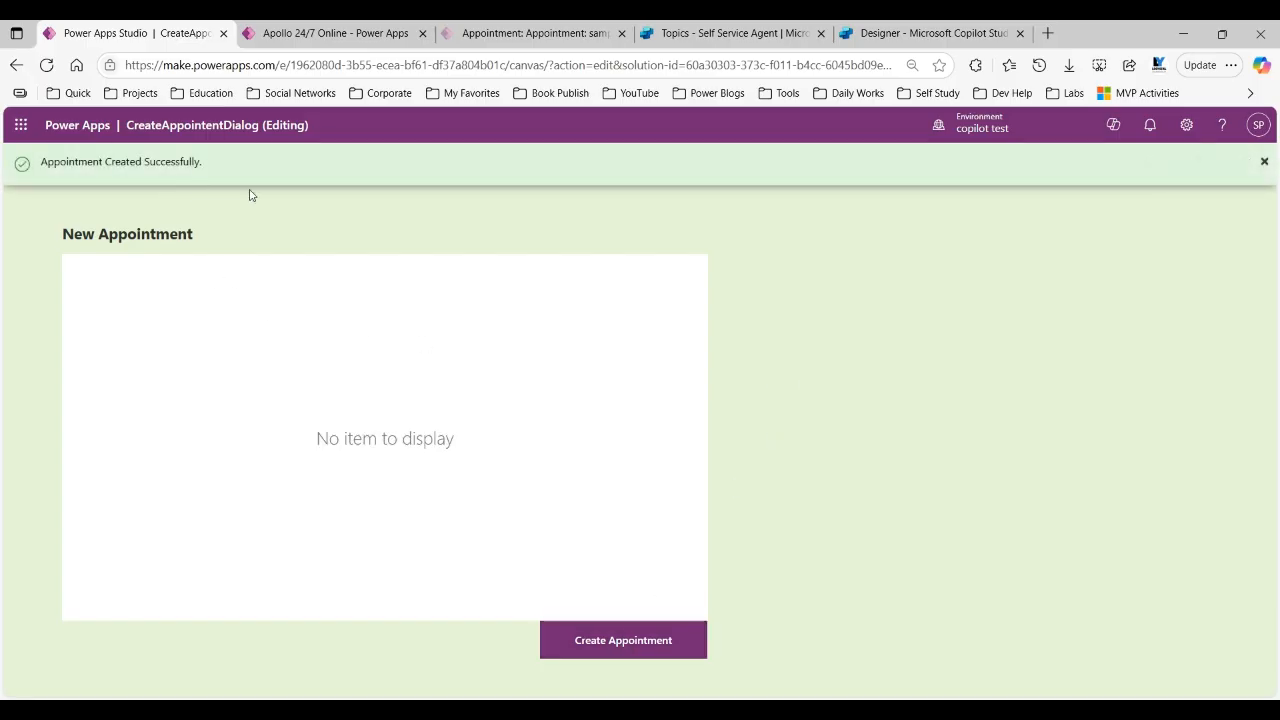
# Open the "Final TETS" appointment in Apollo 24/7 Online and check its Patient field.
pyautogui.click(530, 33)
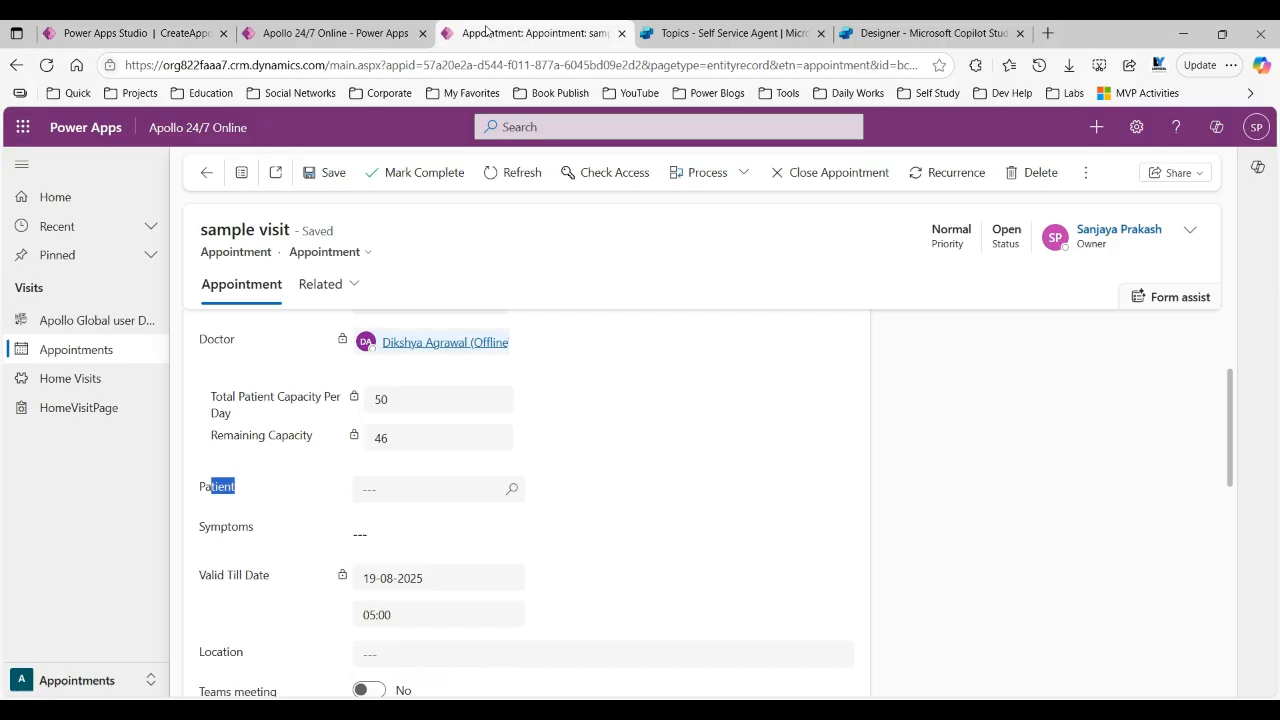
pyautogui.click(203, 173)
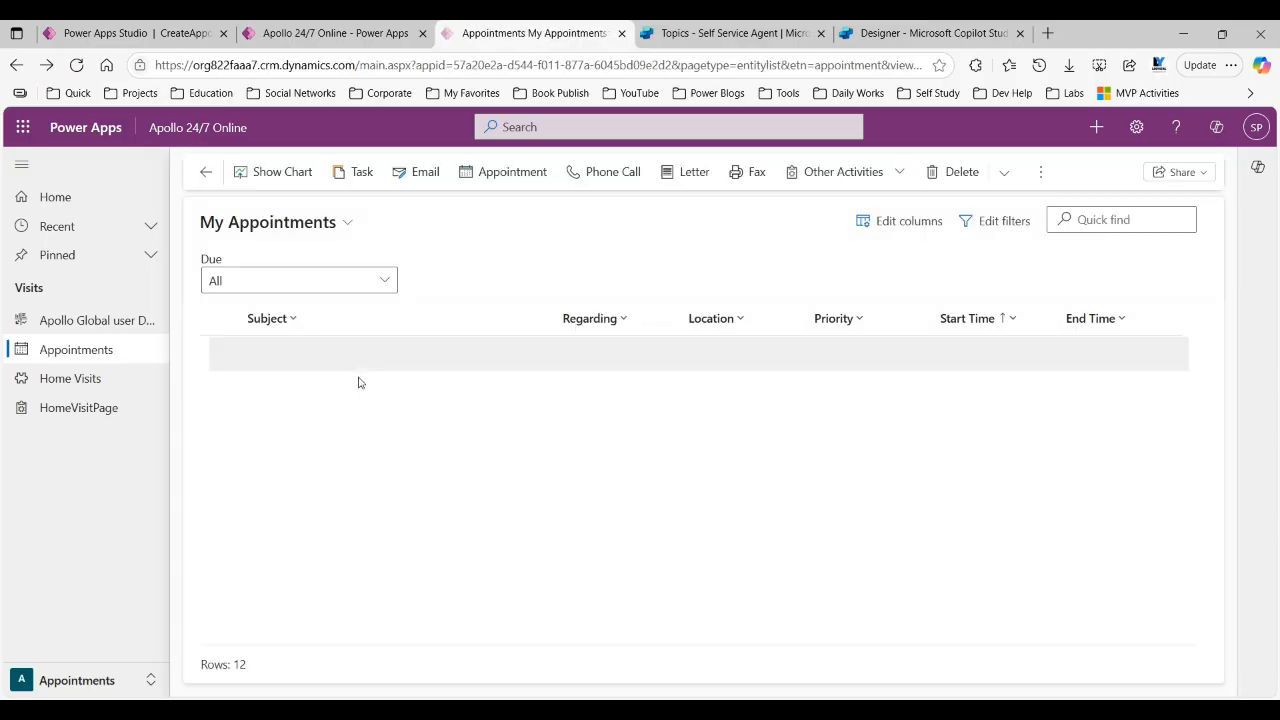
pyautogui.scroll(-3, 353, 524)
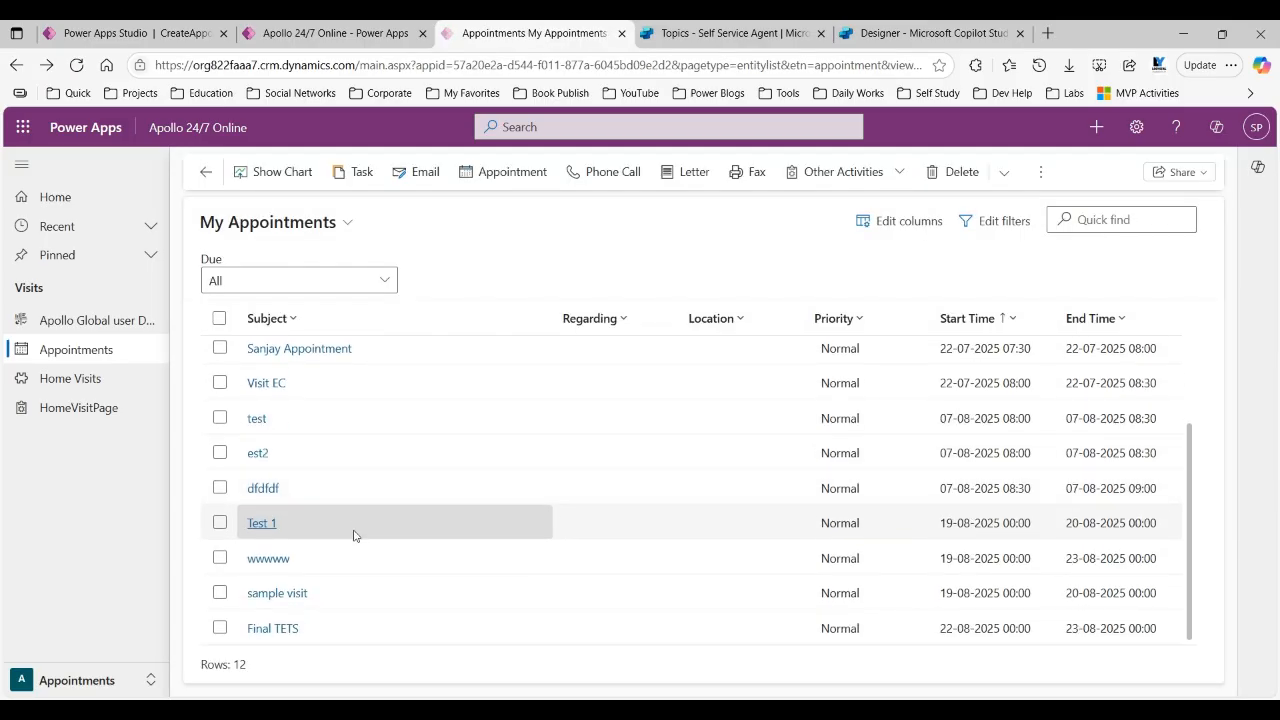
pyautogui.click(265, 630)
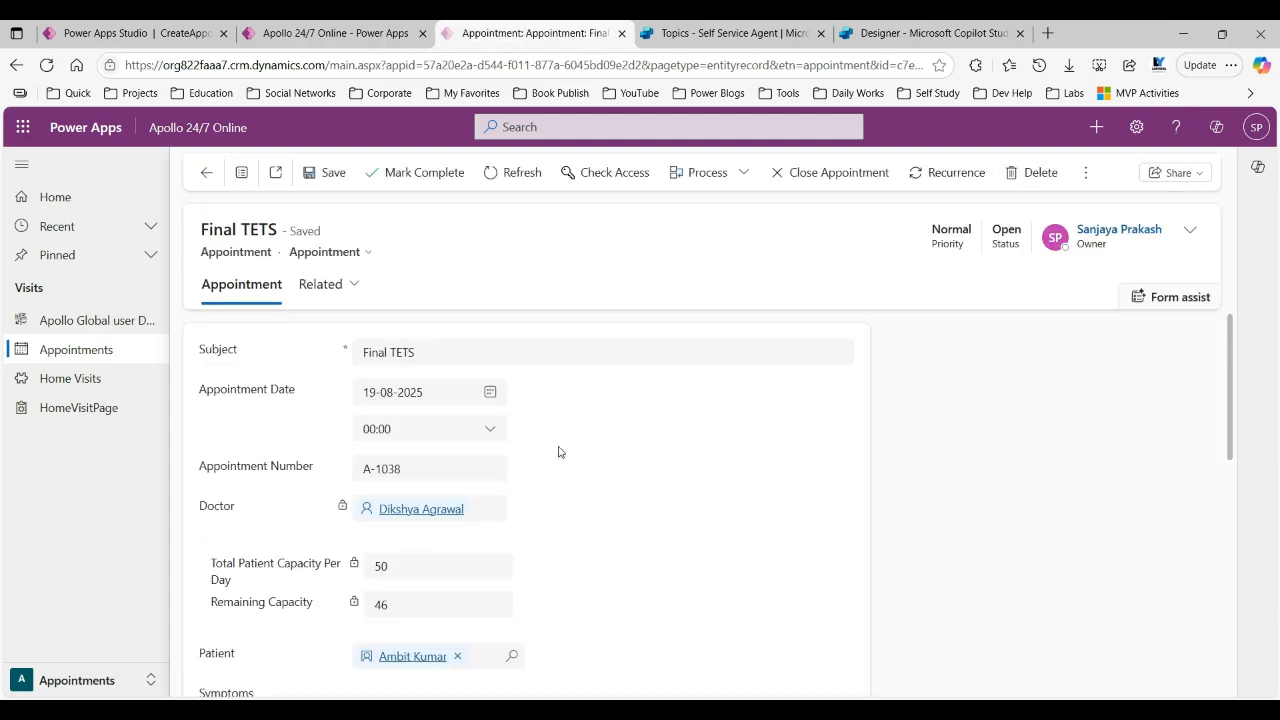
pyautogui.scroll(-3, 626, 429)
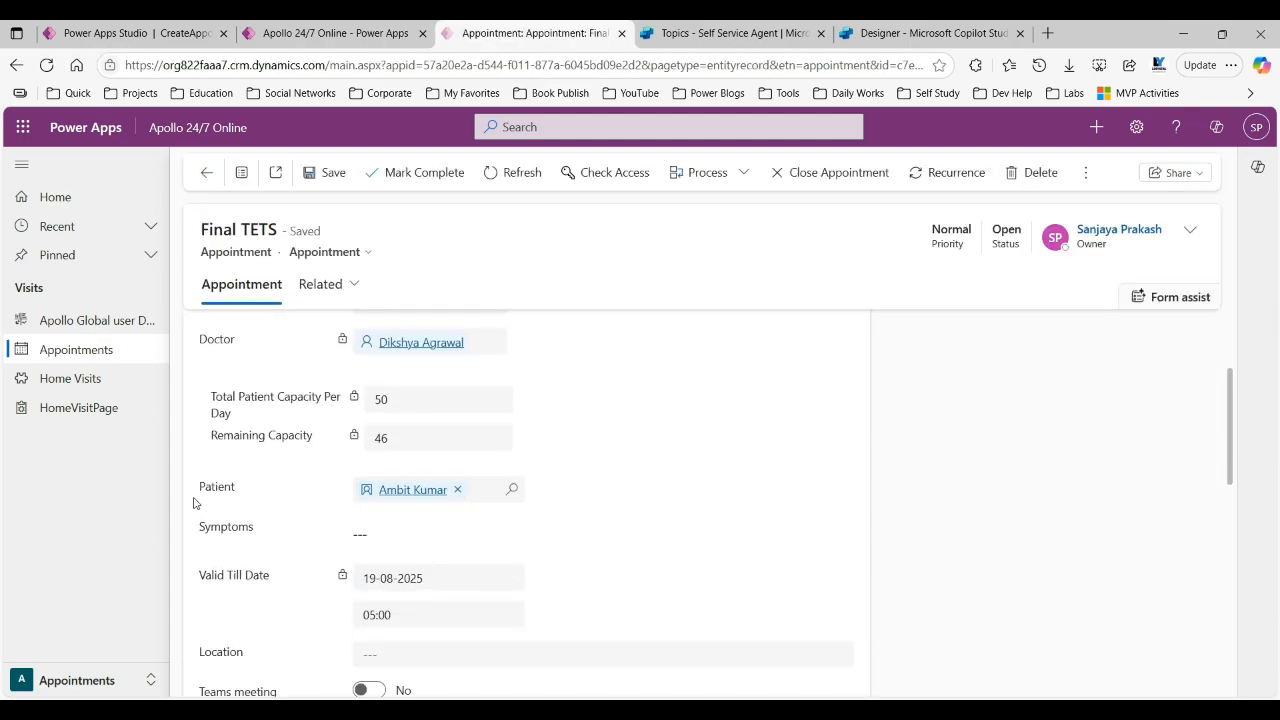
pyautogui.moveTo(194, 503); pyautogui.dragTo(236, 498)
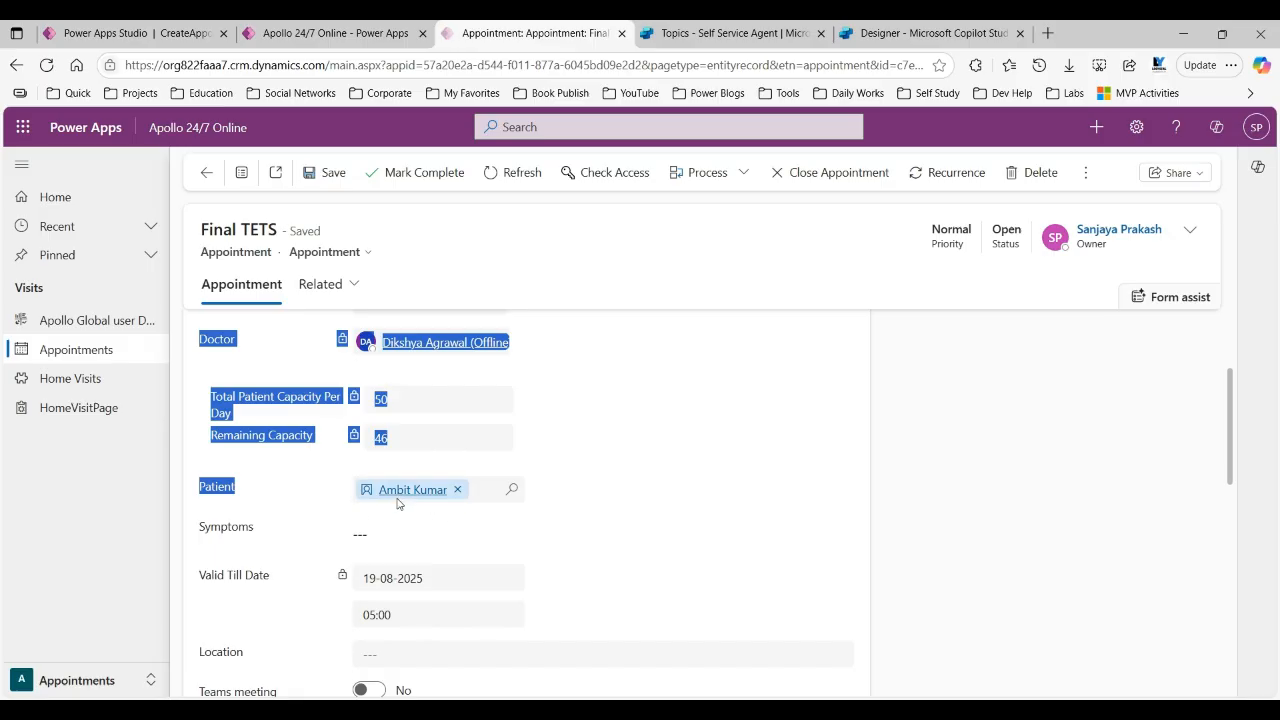
pyautogui.click(546, 476)
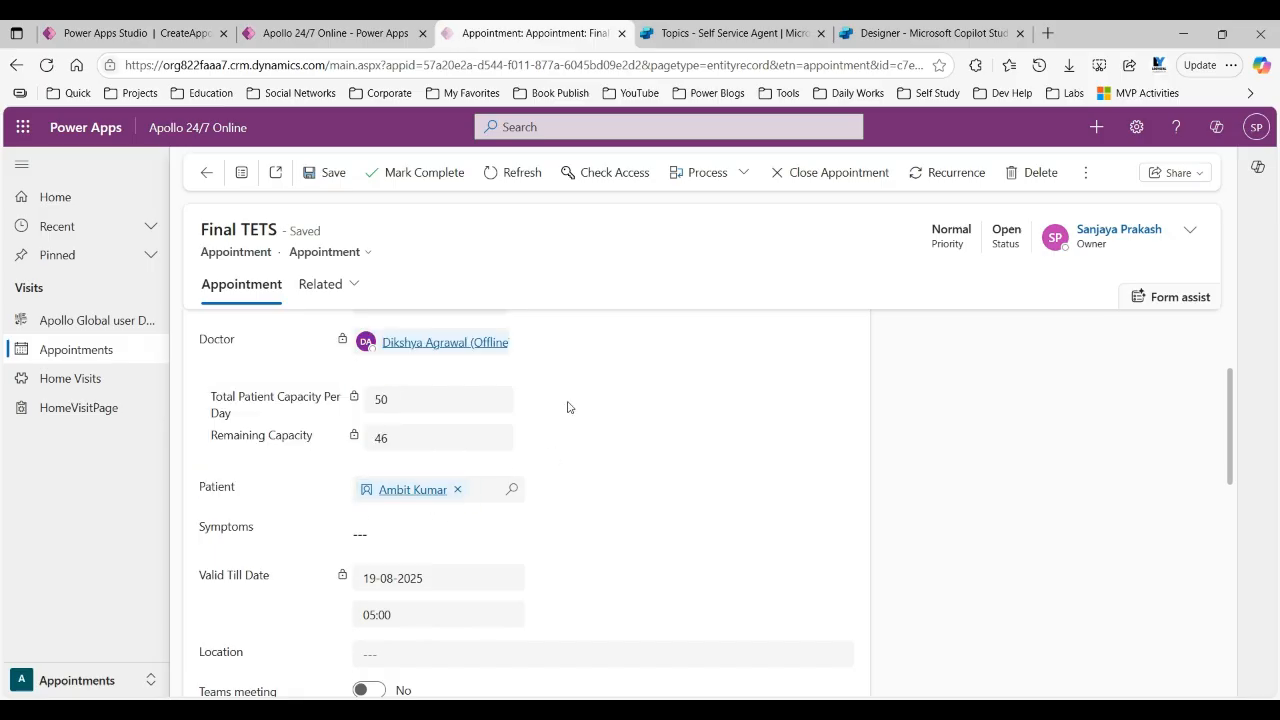
# Switch back to Power Apps Studio, leave the app preview and inspect the Update property of the form's Patient data card.
pyautogui.click(310, 36)
pyautogui.click(170, 32)
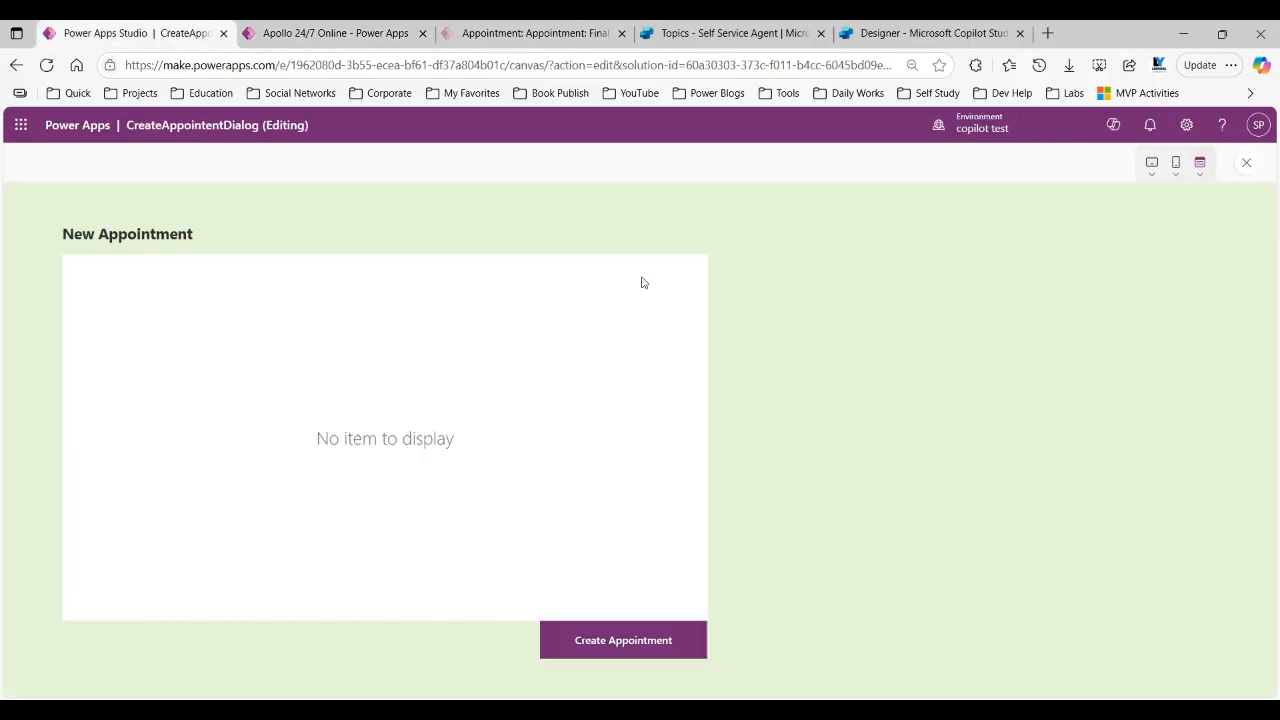
pyautogui.click(1247, 165)
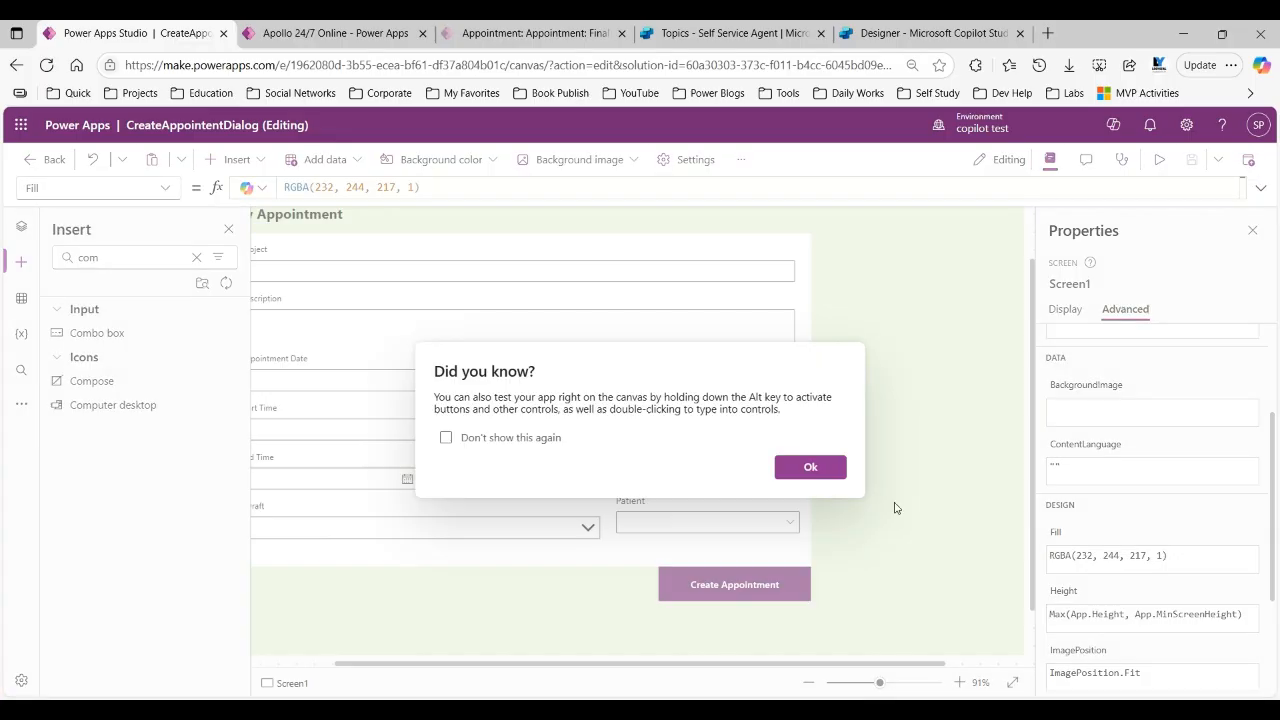
pyautogui.click(812, 467)
pyautogui.click(740, 540)
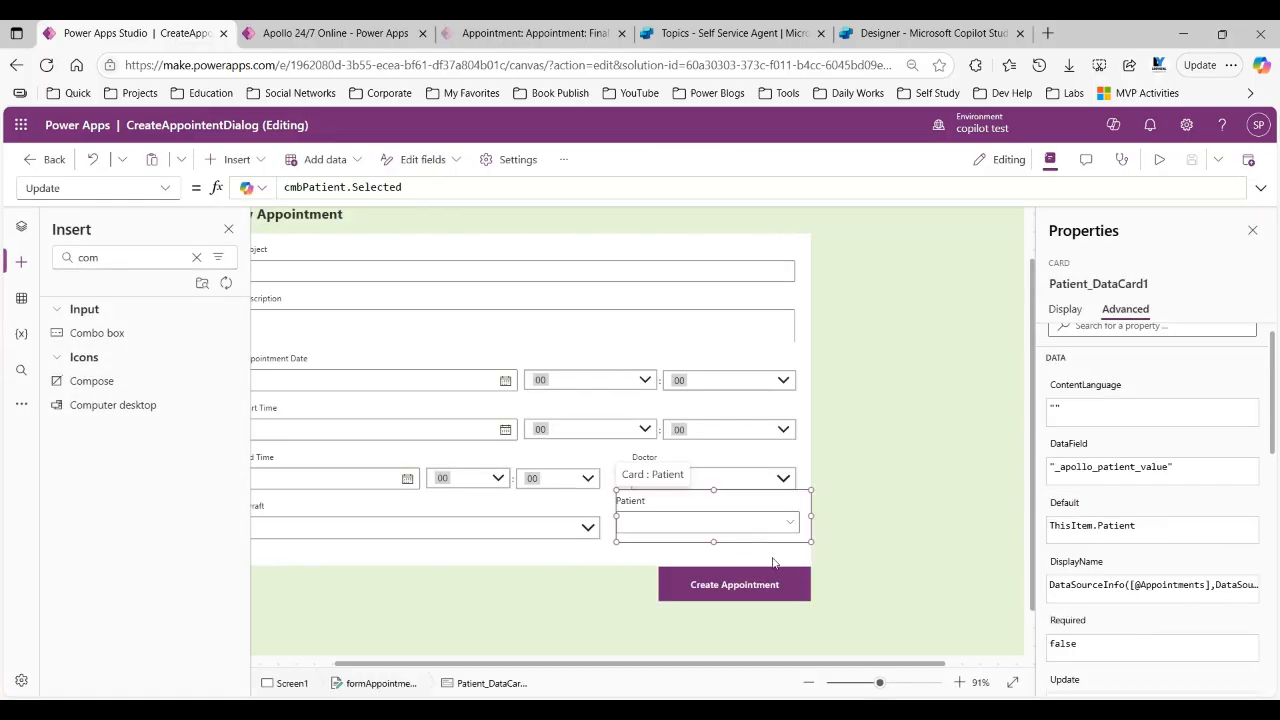
pyautogui.scroll(-3, 1079, 605)
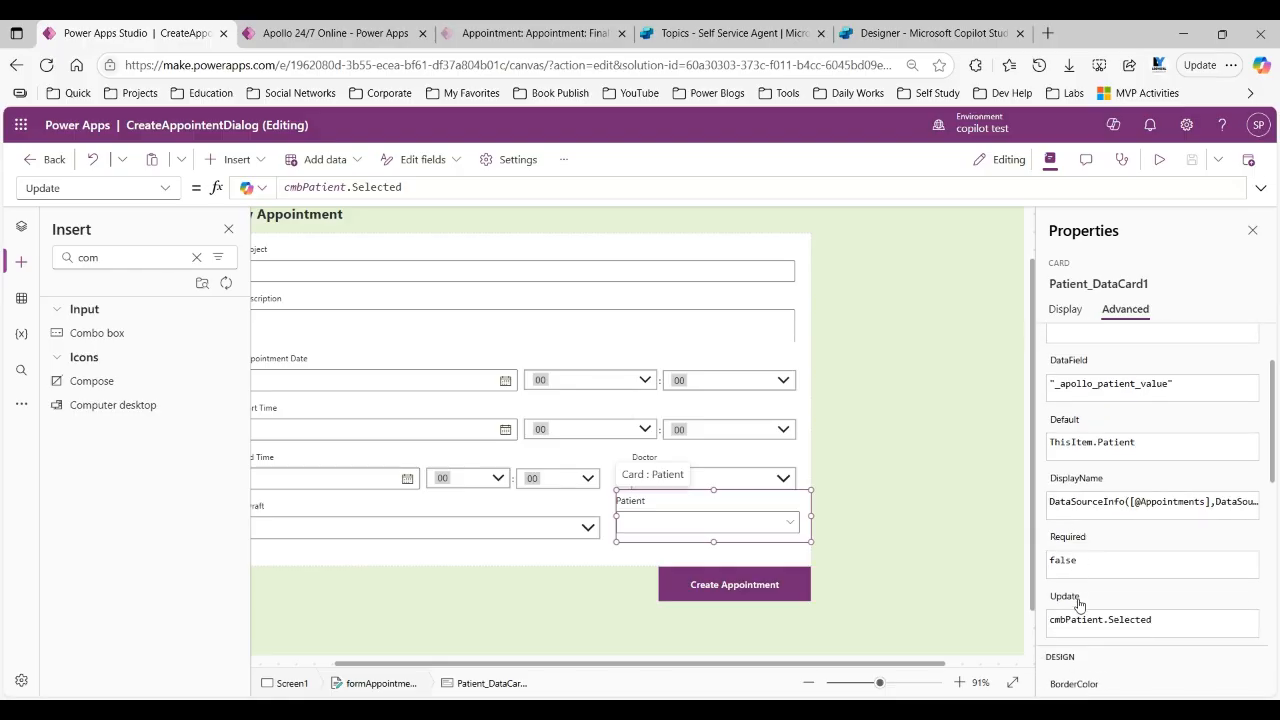